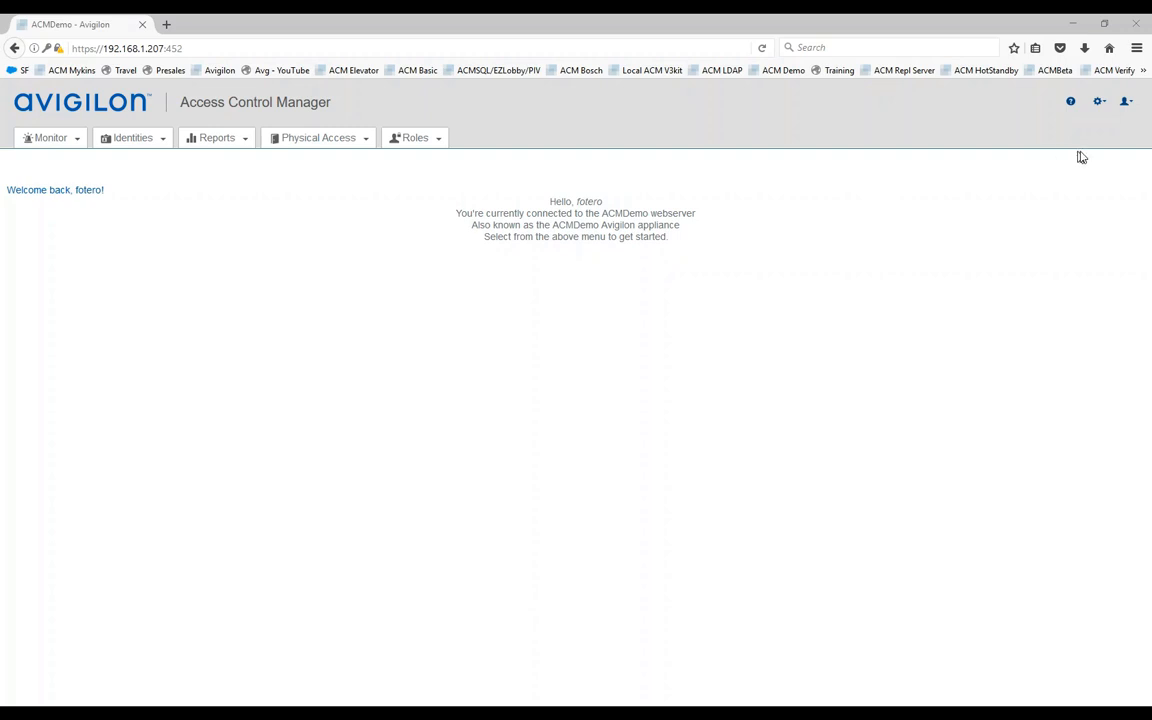
# Step: Show the ACMDemo appliance's Access tab listing Mercury Security, HID and Avigilon vendors
pyautogui.click(1099, 102)
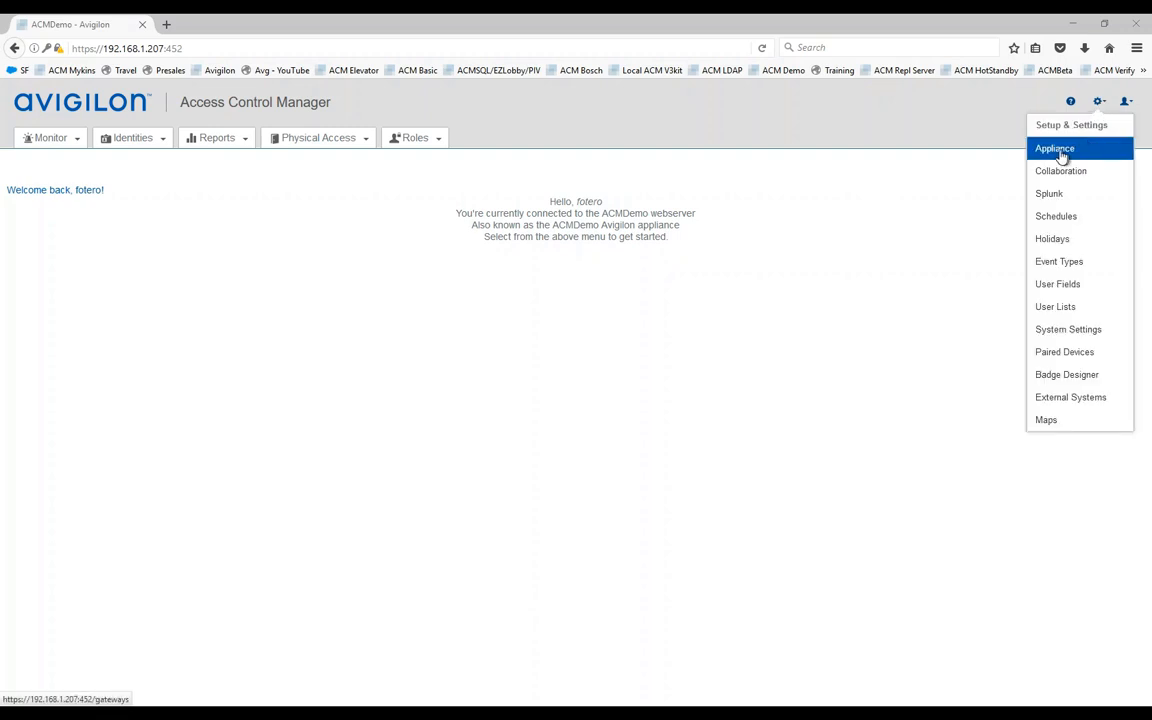
pyautogui.click(1053, 153)
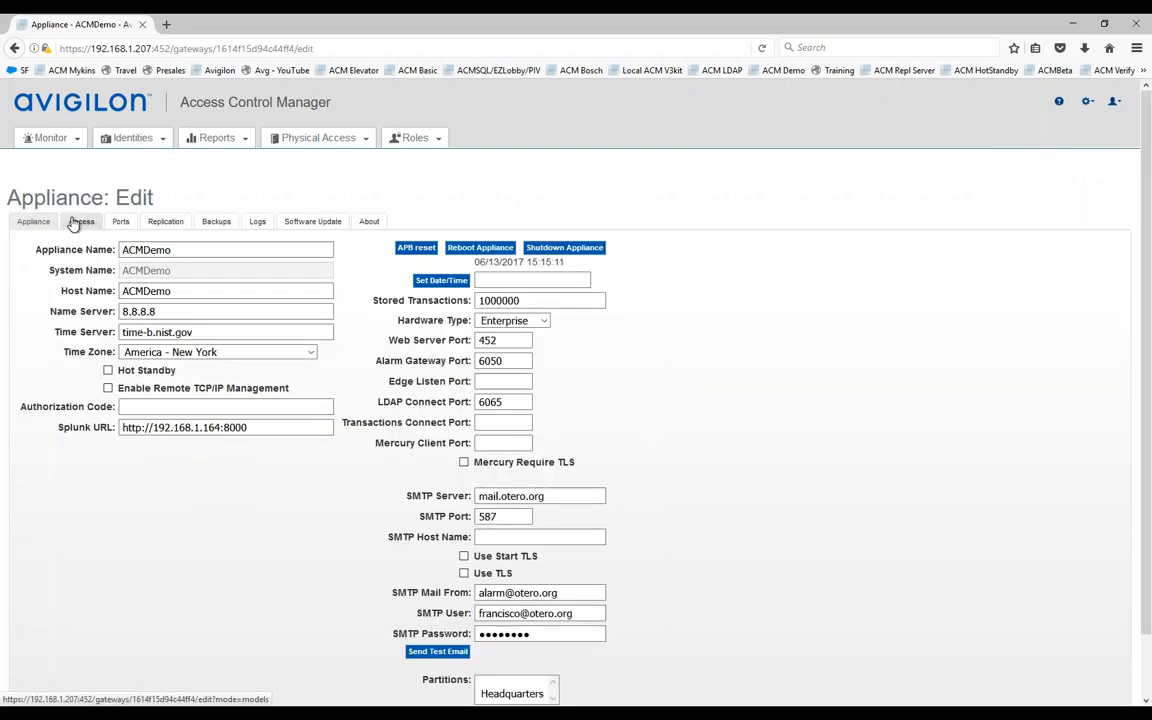
pyautogui.click(80, 225)
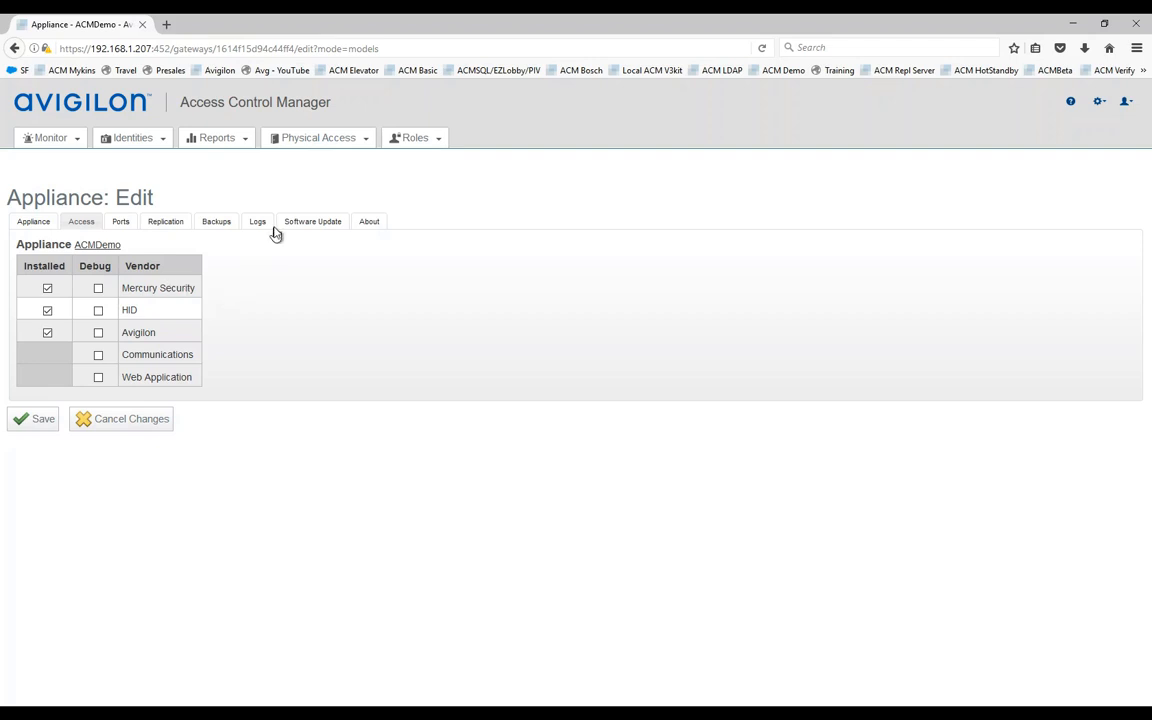
pyautogui.moveTo(306, 145)
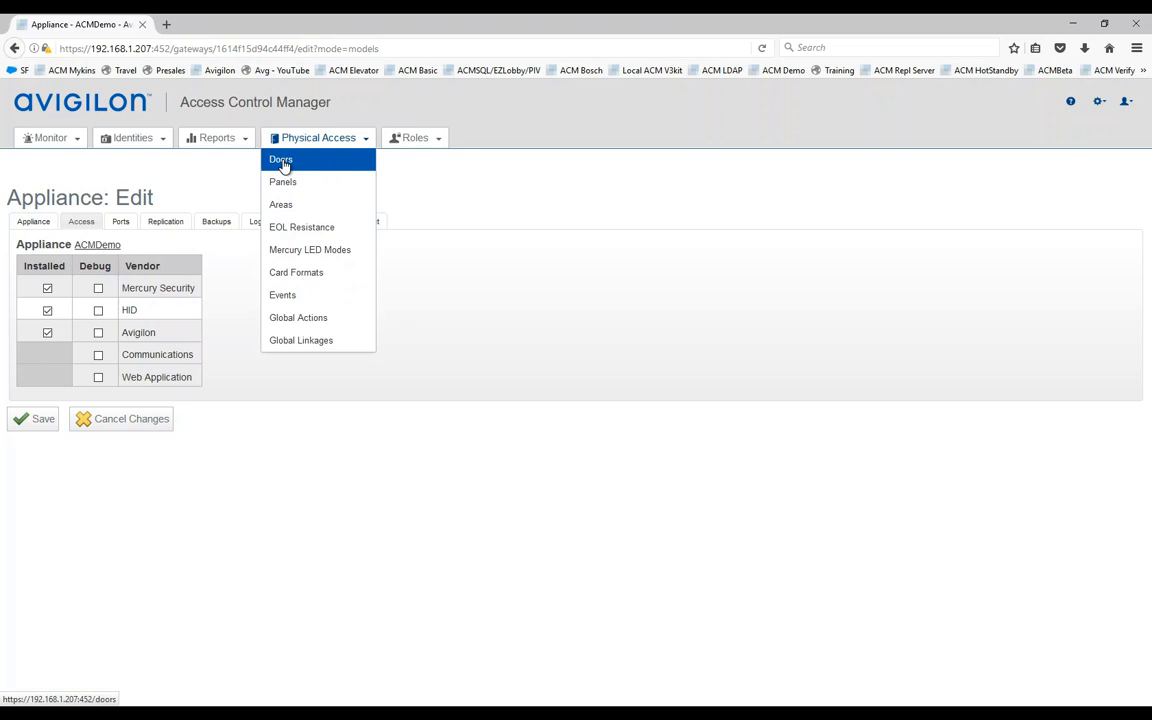
# Step: From the Doors list, start a new blank Door: Add New form
pyautogui.click(281, 164)
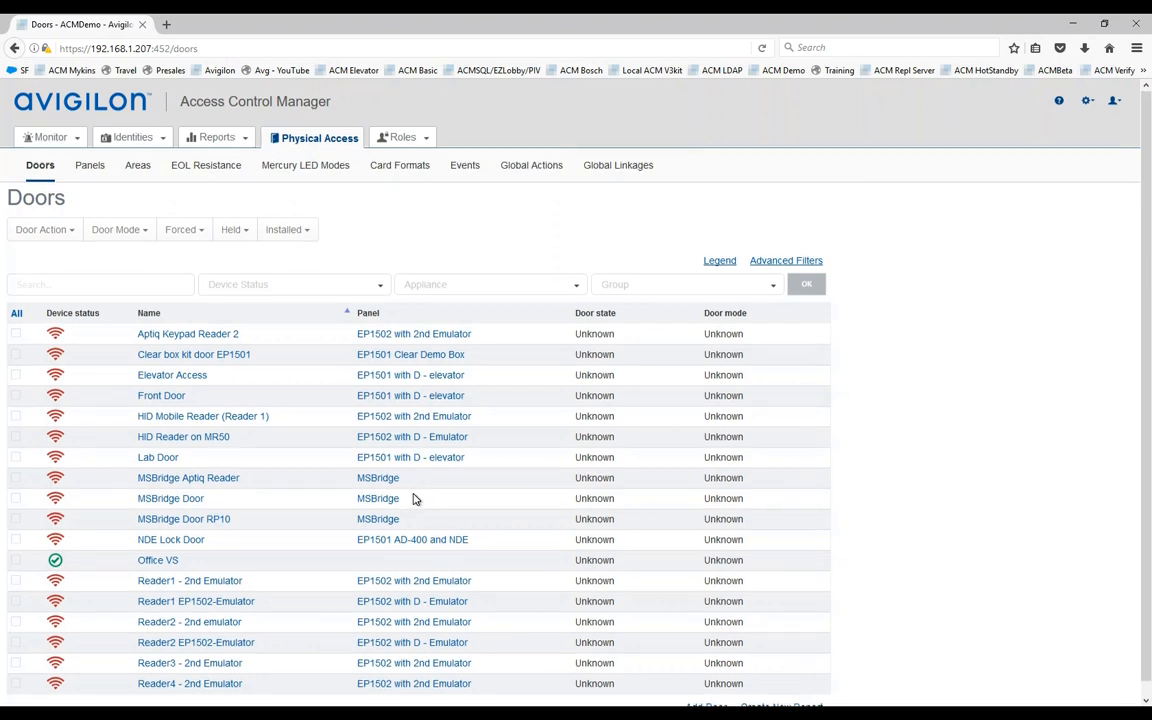
pyautogui.scroll(-1, 417, 499)
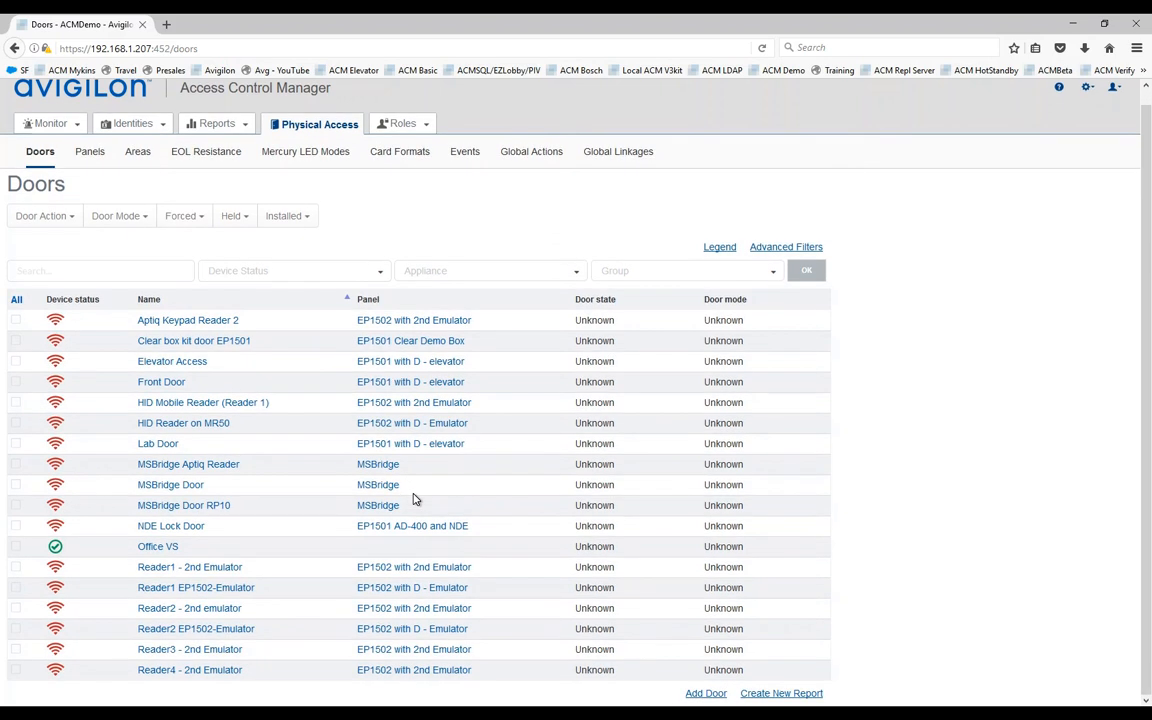
pyautogui.click(706, 693)
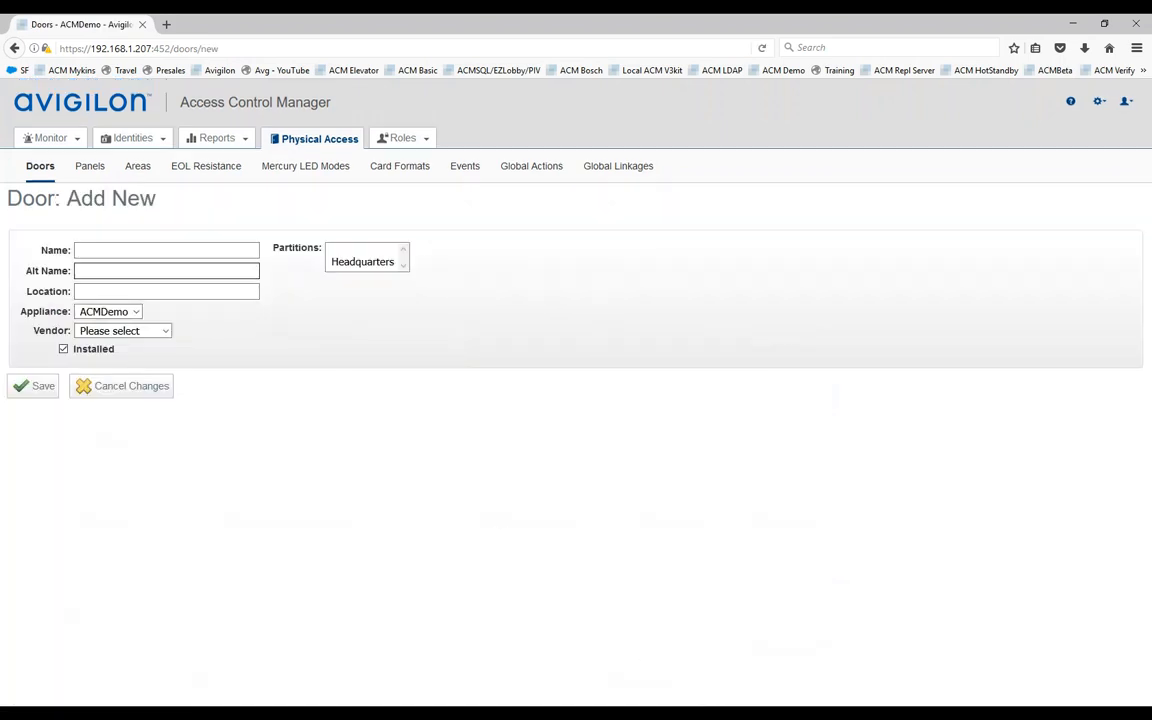
# Step: Enter door name 'Muster VS', alt name 'North Parking Lot', and choose vendor Avigilon
pyautogui.write('Muster')
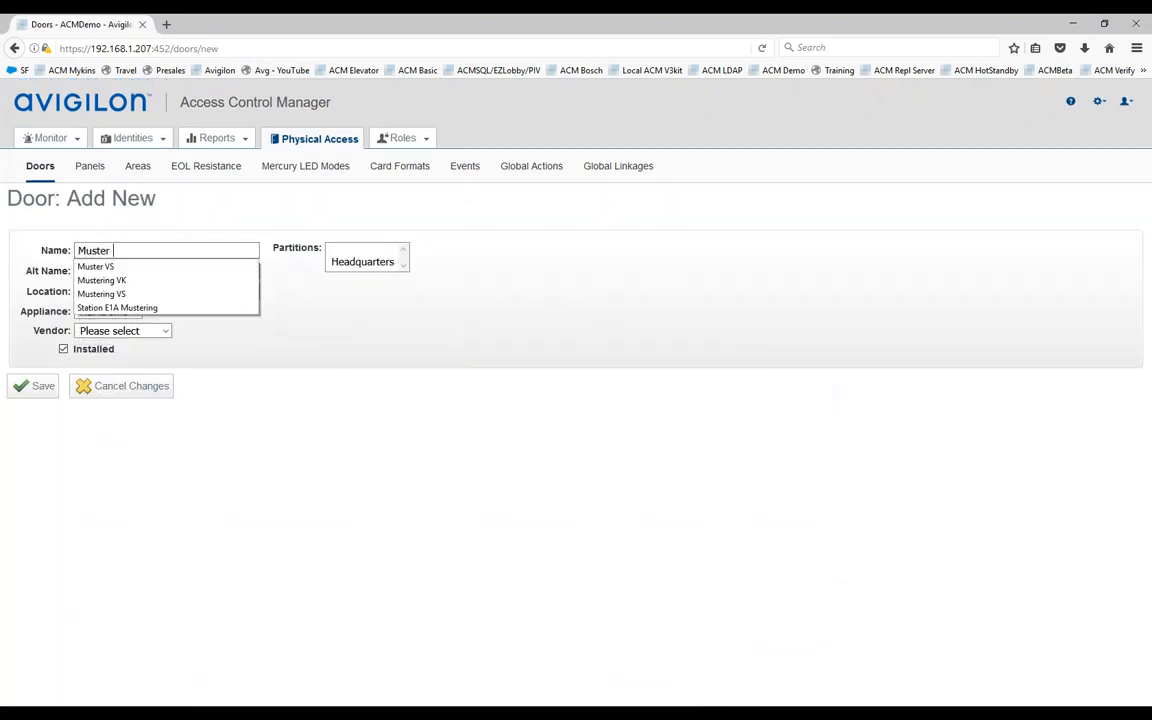
pyautogui.write(' VS')
pyautogui.press('Tab')
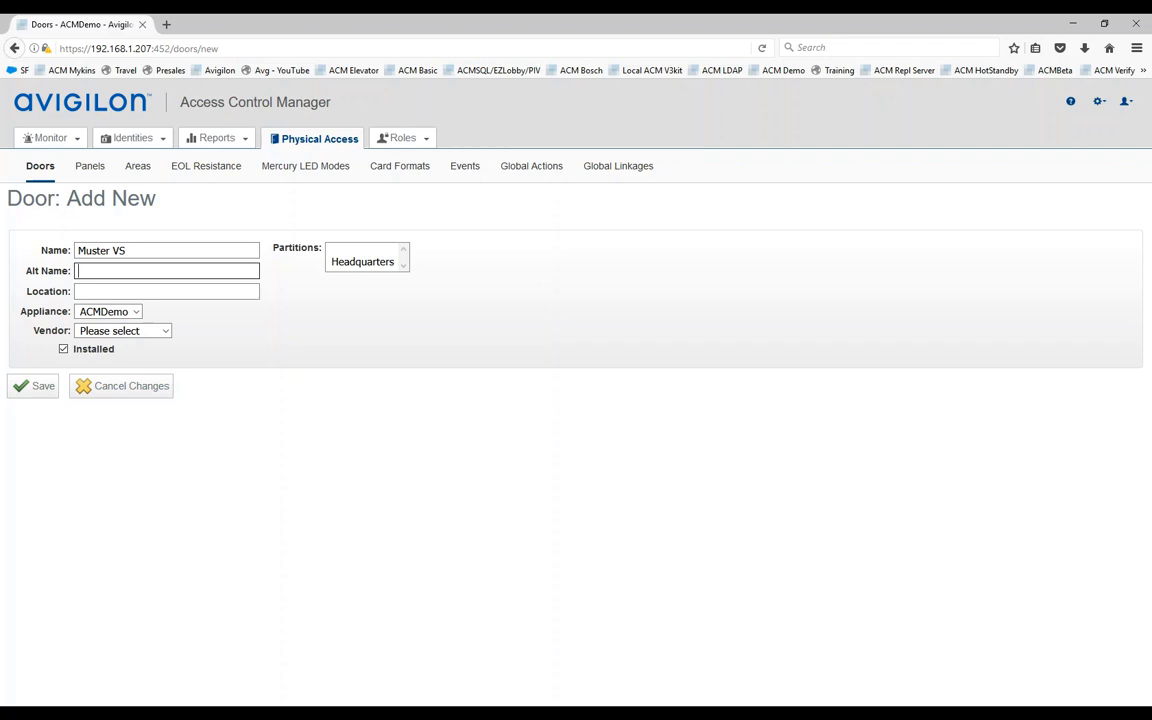
pyautogui.write('North Parking Lot')
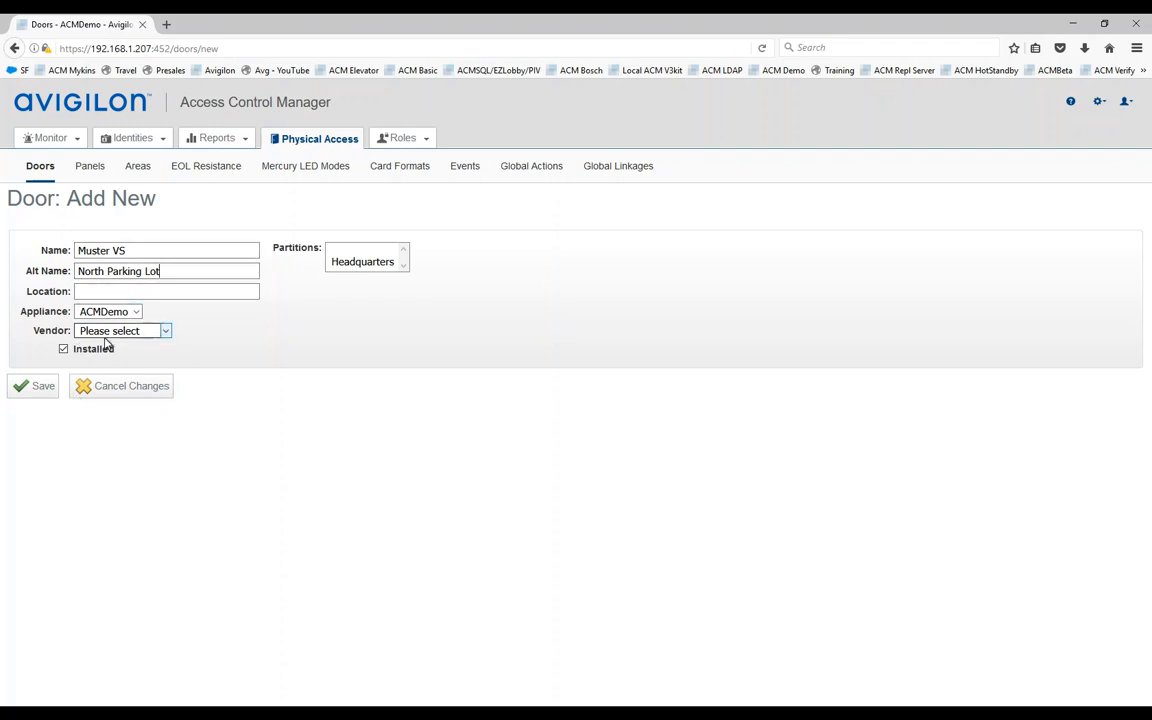
pyautogui.click(165, 331)
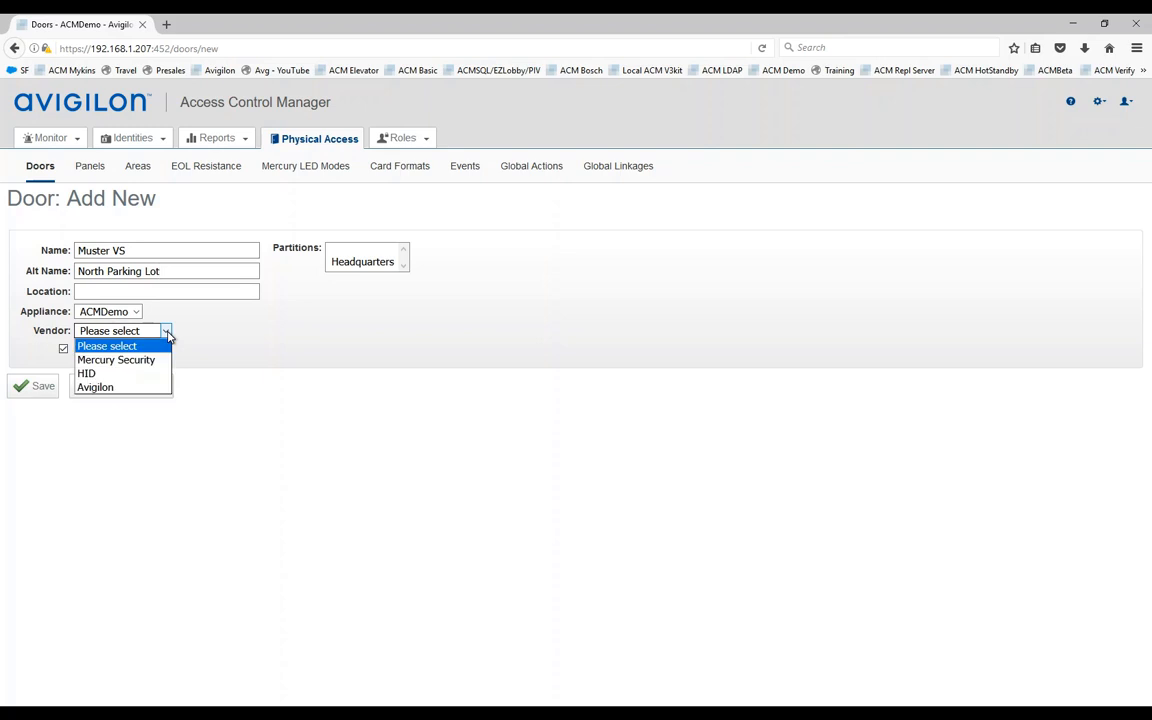
pyautogui.click(97, 388)
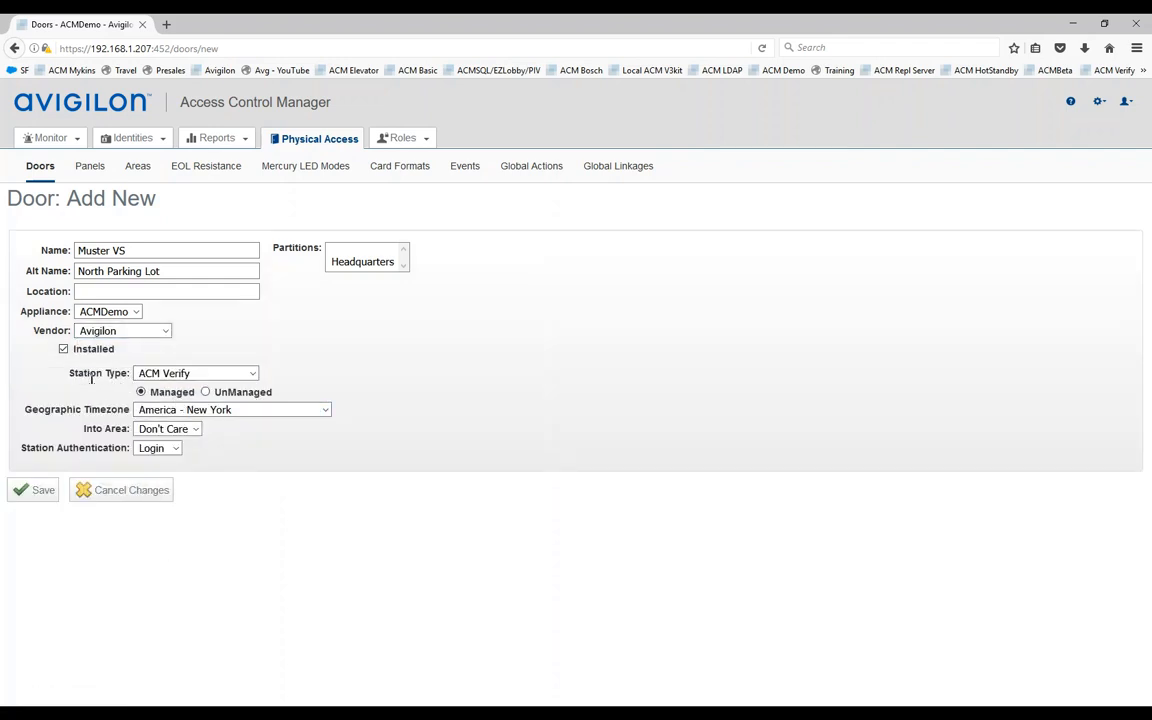
# Step: Keep station type ACM Verify and time zone America - New York
pyautogui.click(253, 374)
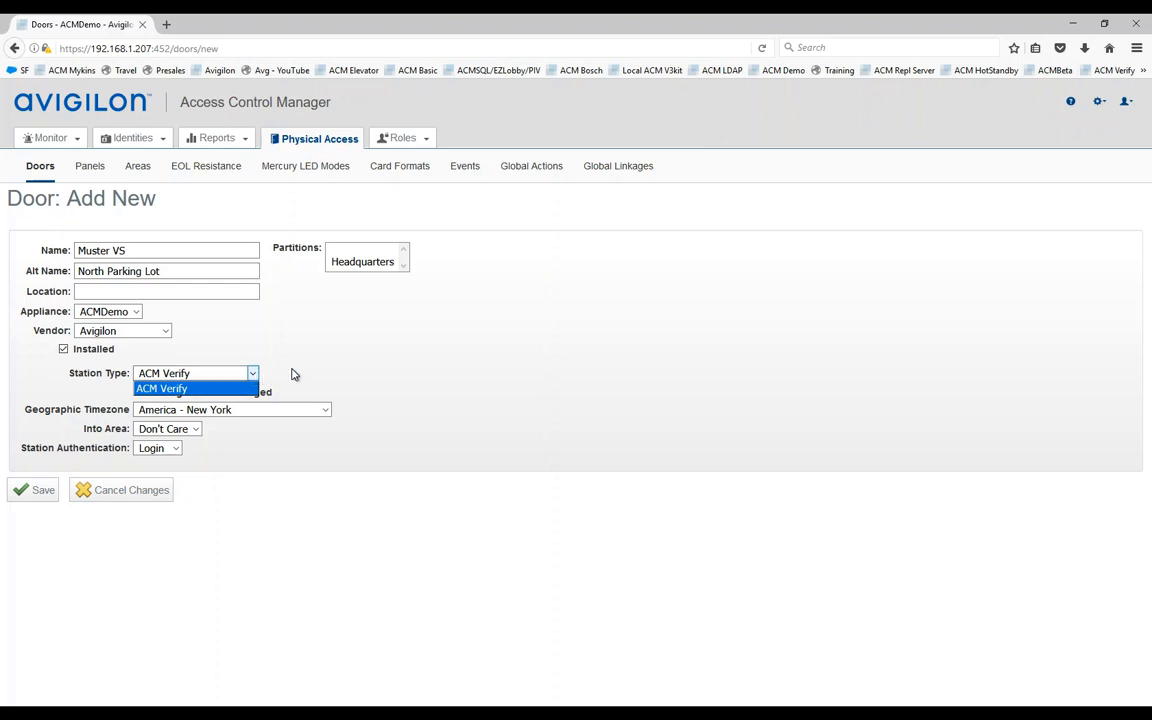
pyautogui.click(216, 373)
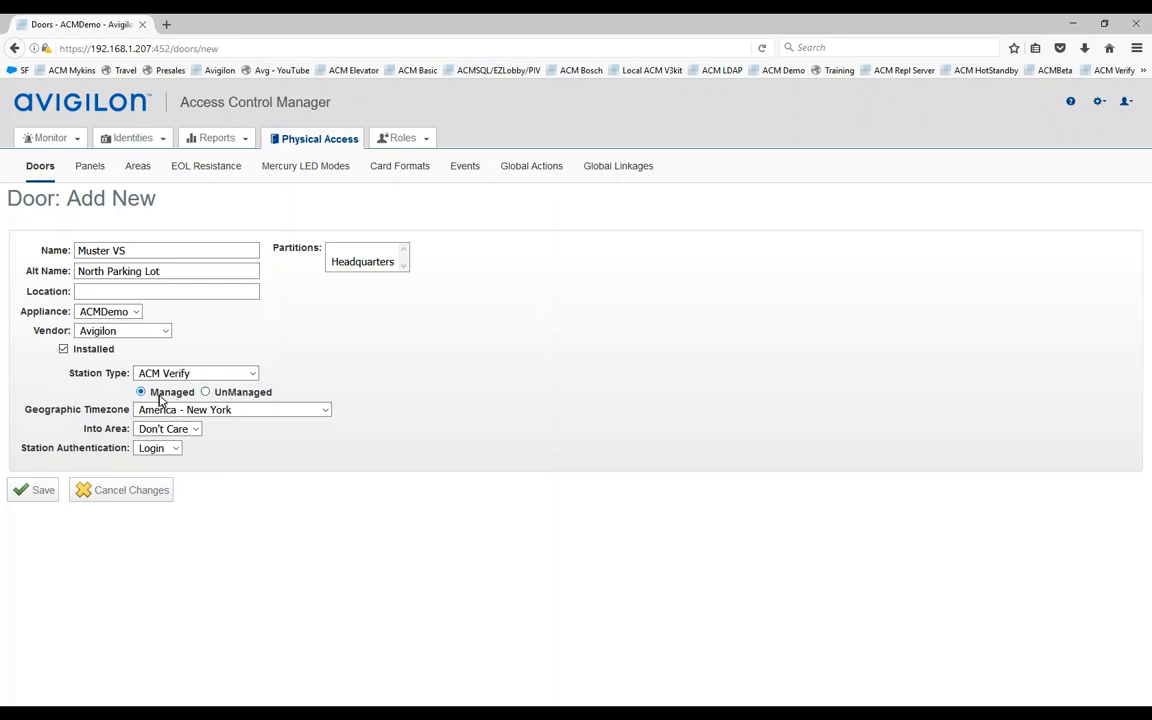
pyautogui.click(209, 412)
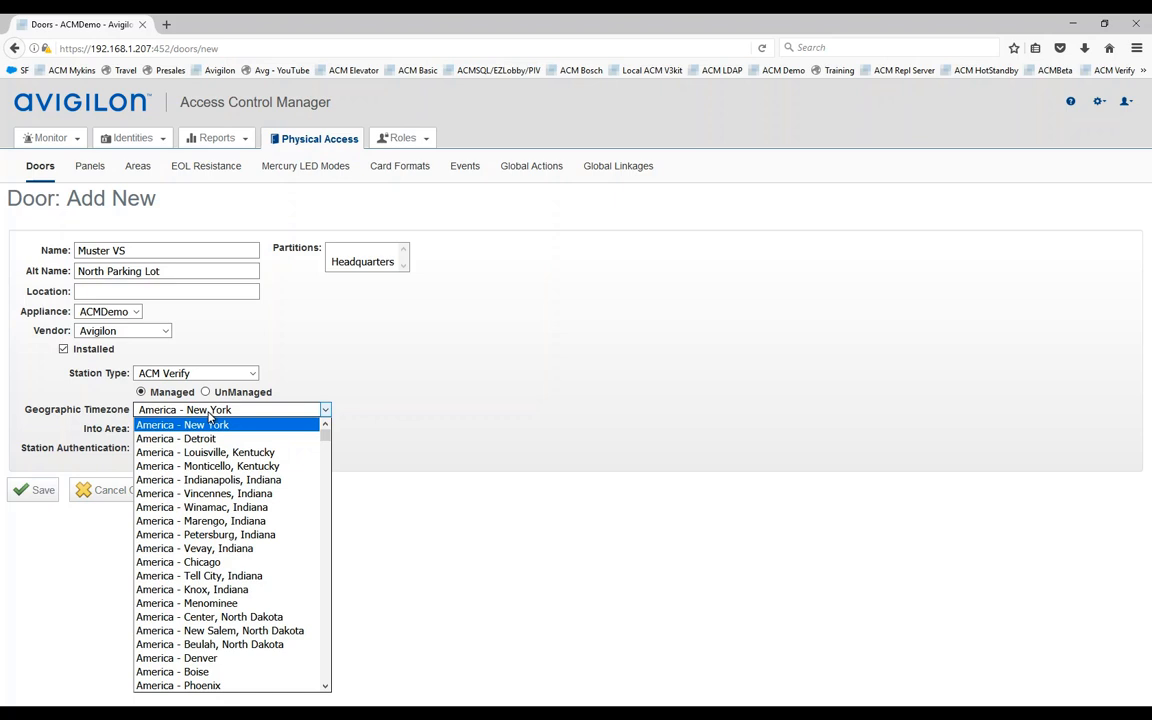
pyautogui.click(207, 423)
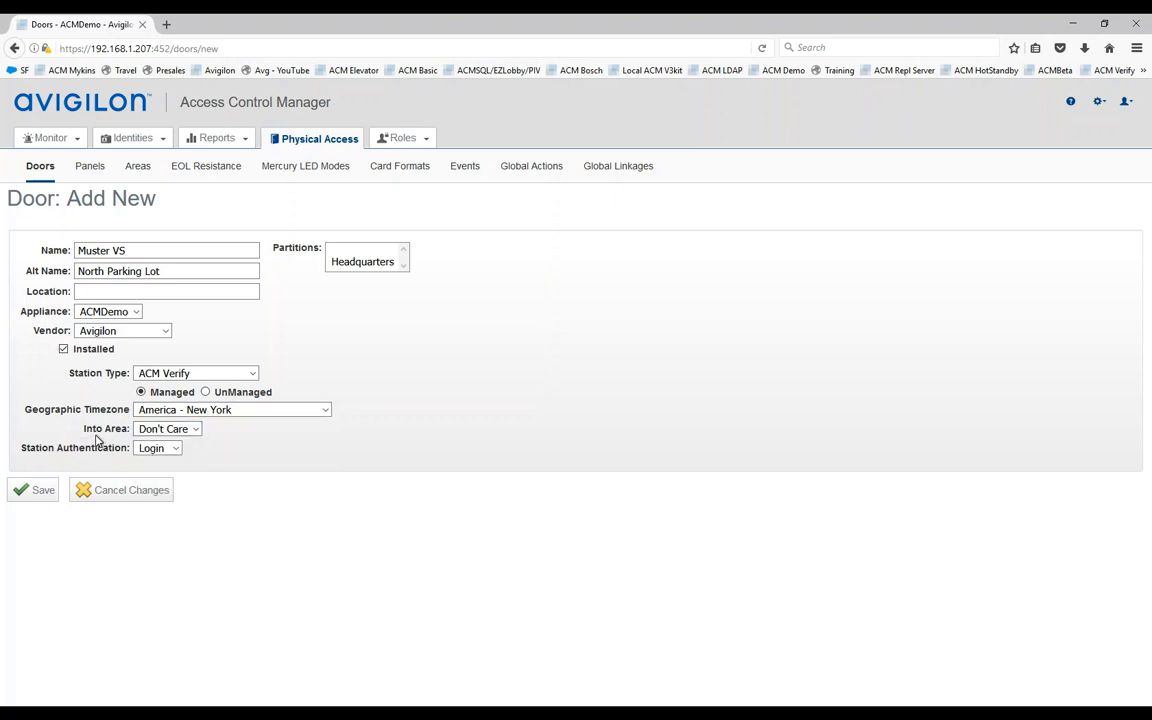
# Step: Set Into Area to Muster and keep station authentication as Login
pyautogui.click(197, 430)
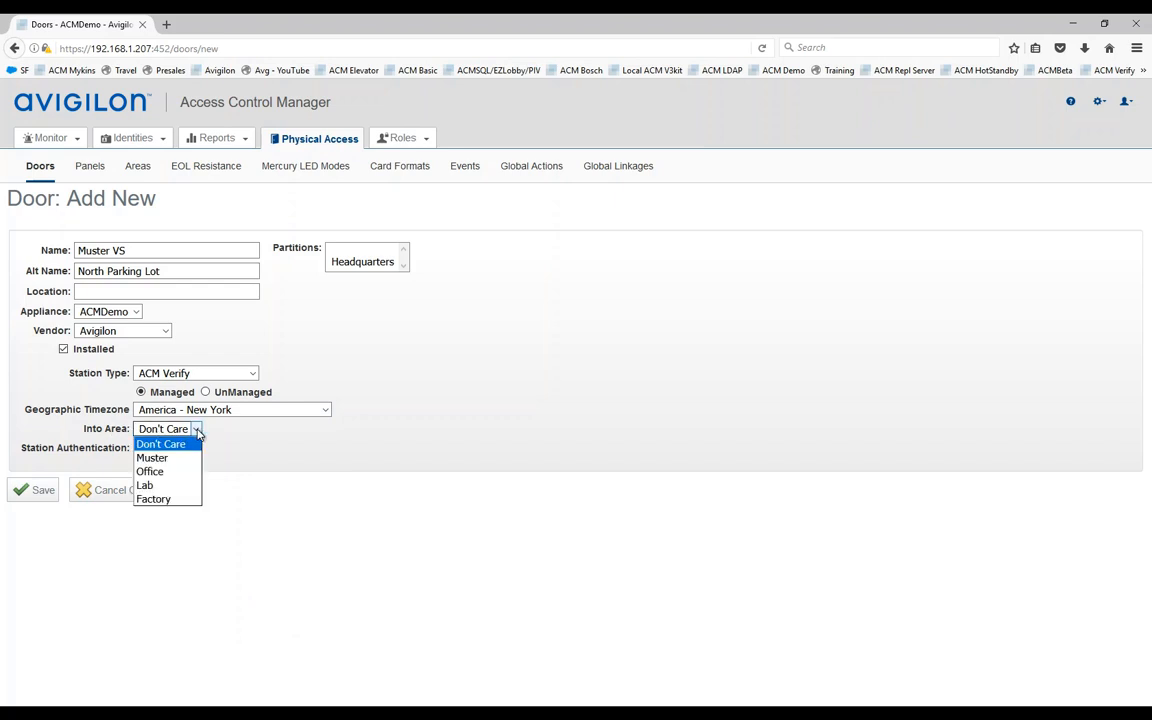
pyautogui.click(151, 462)
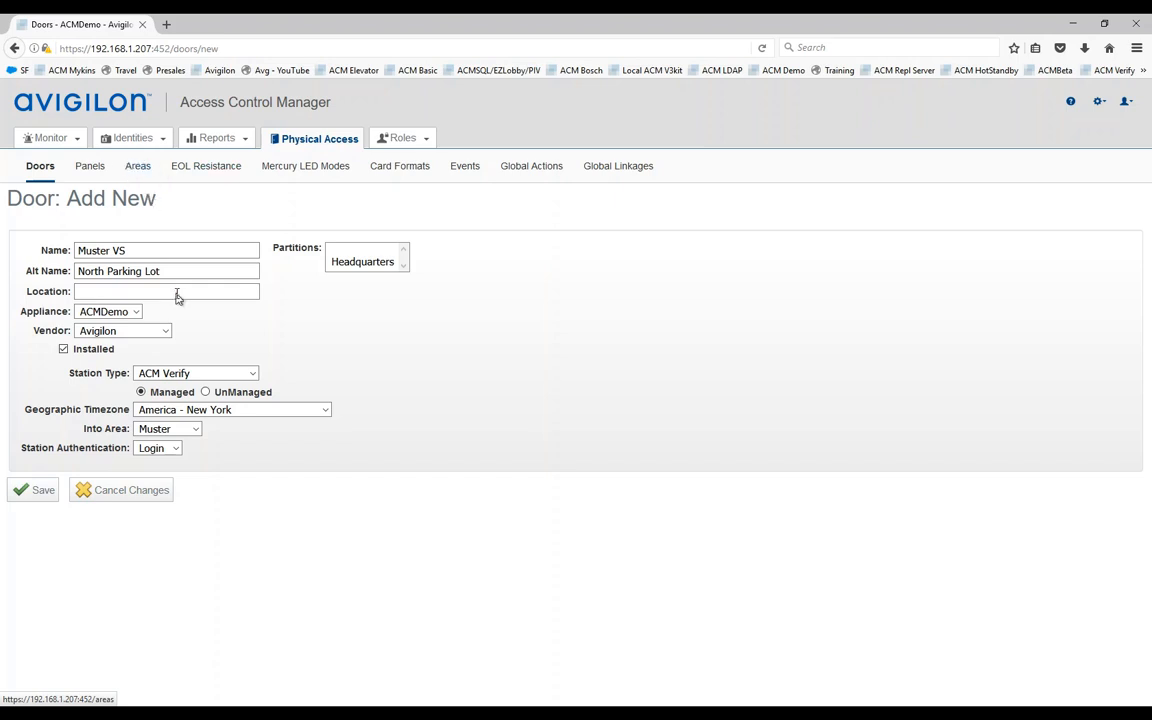
pyautogui.click(196, 430)
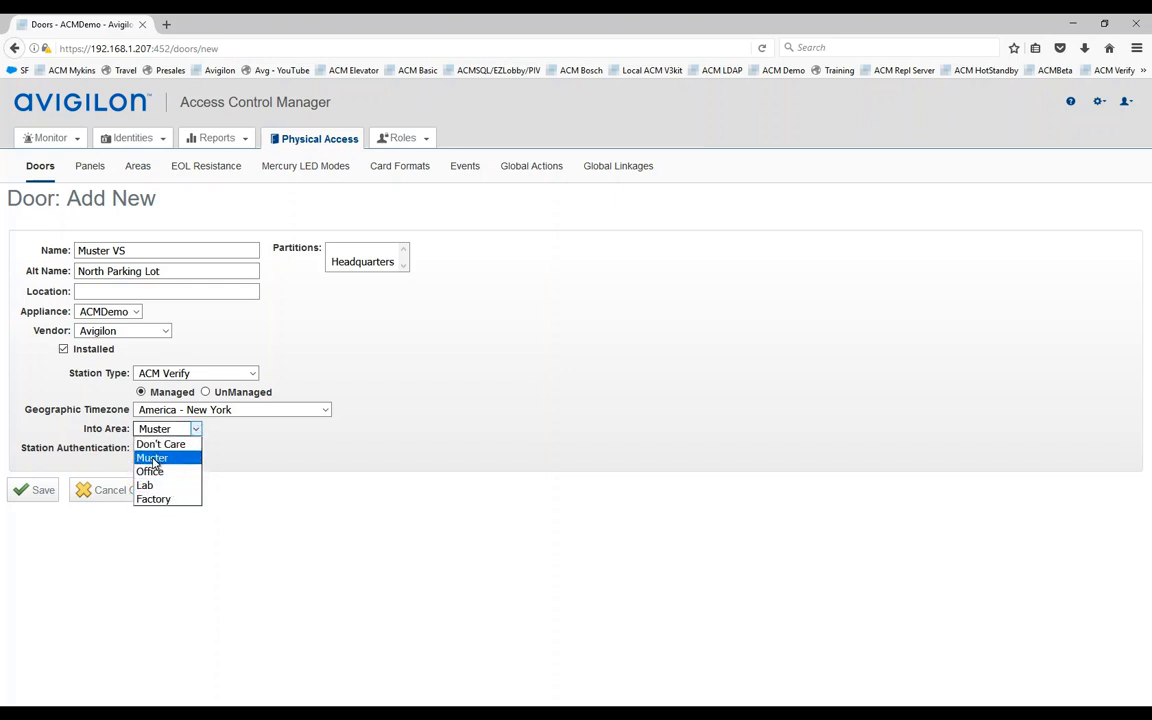
pyautogui.click(166, 459)
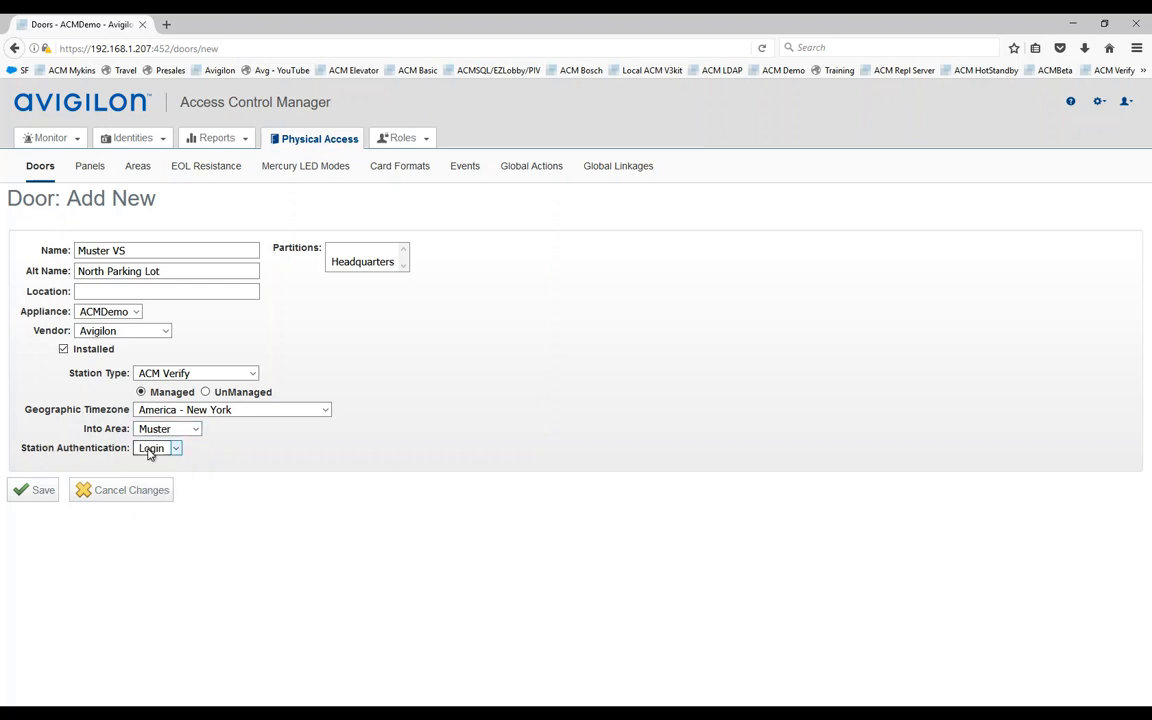
pyautogui.click(177, 452)
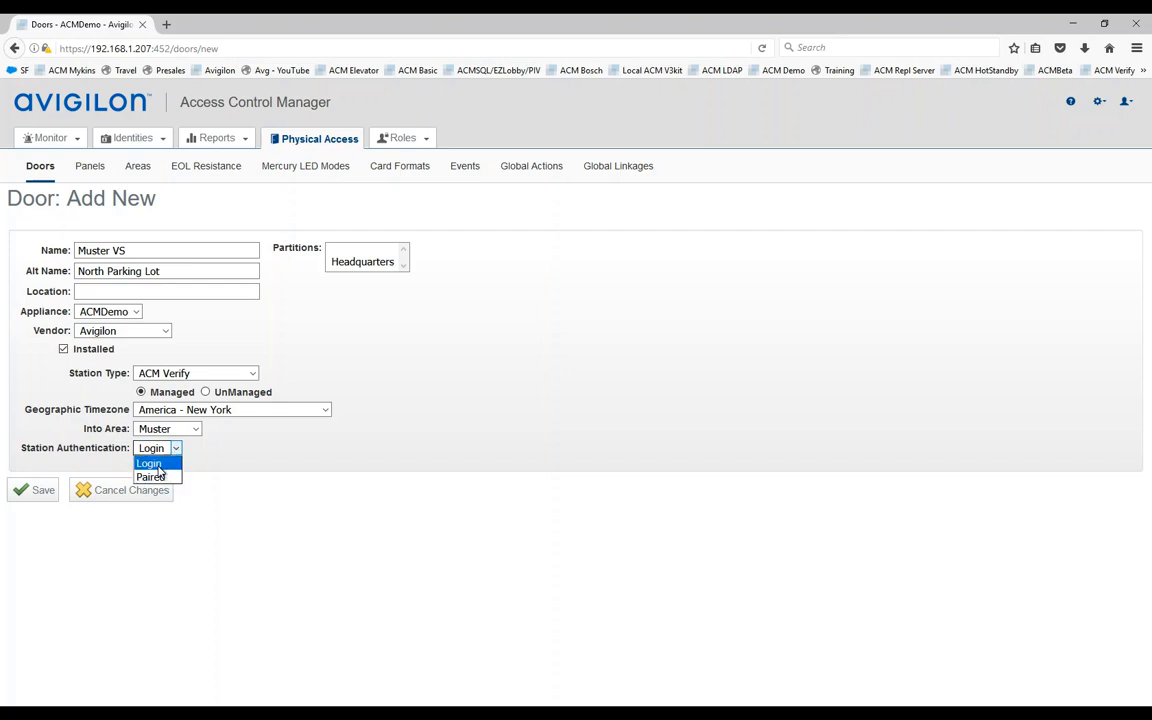
pyautogui.click(158, 465)
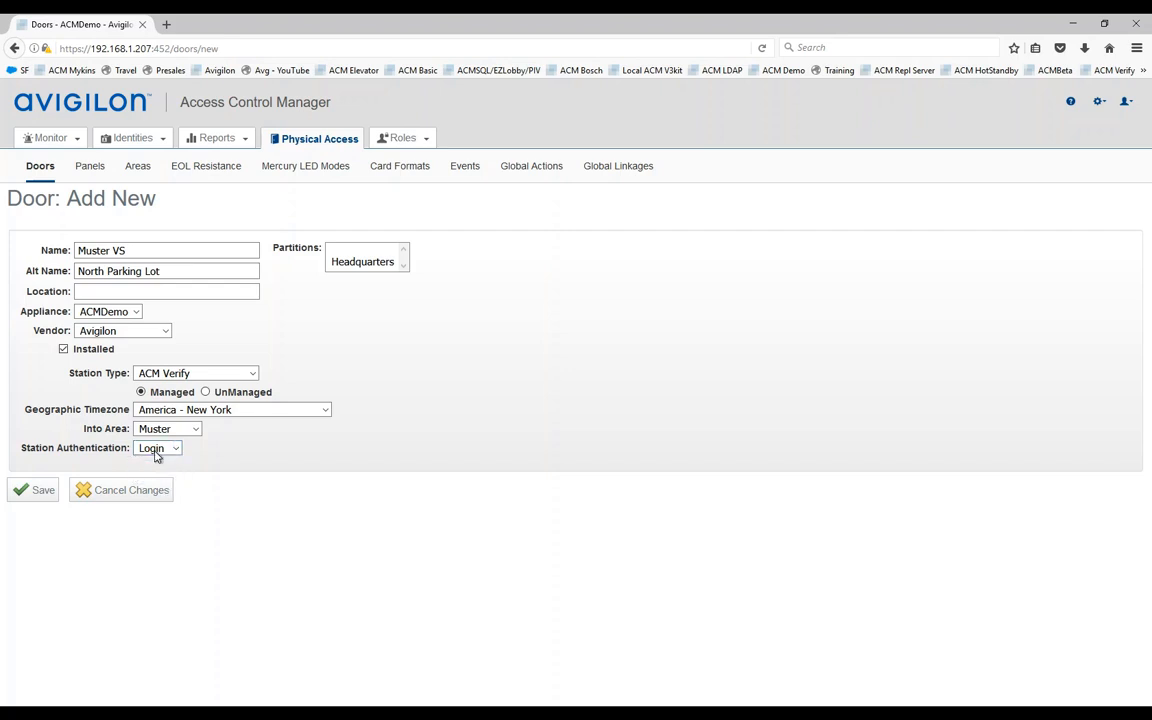
# Step: Save the Muster VS door to create it and reach its edit page
pyautogui.click(37, 494)
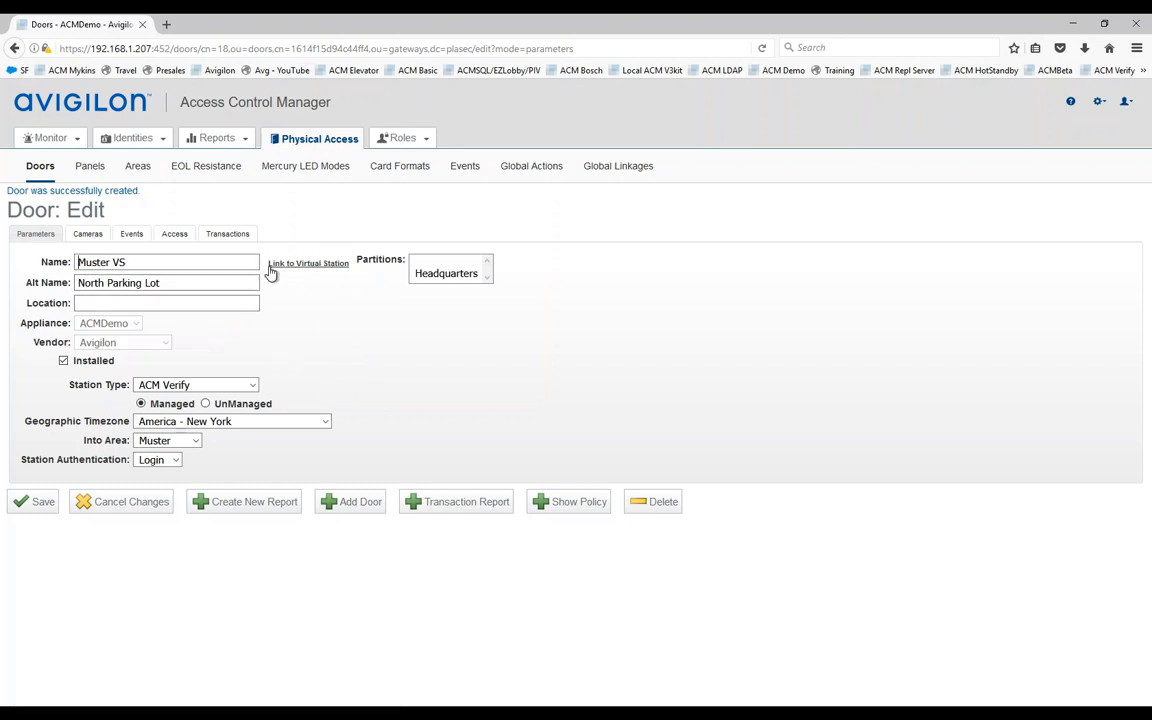
pyautogui.click(105, 283)
# Step: In the All Access 24X7 group, move Muster VS from Available to Members and save
pyautogui.moveTo(413, 147)
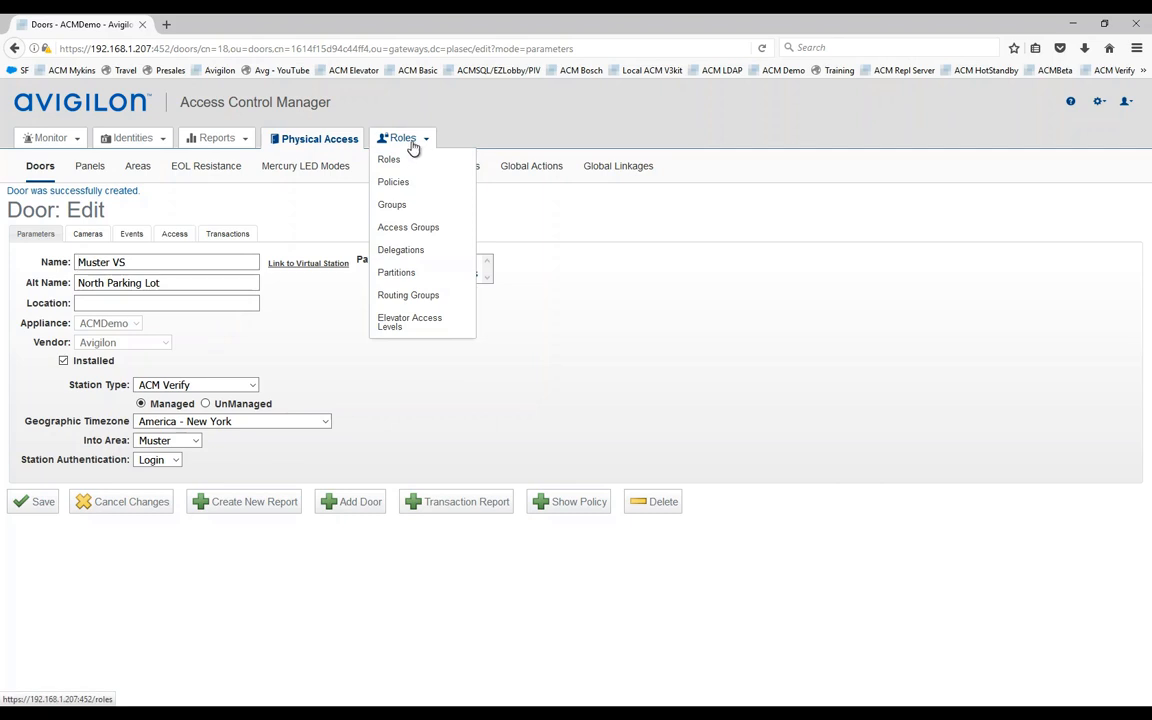
pyautogui.click(410, 234)
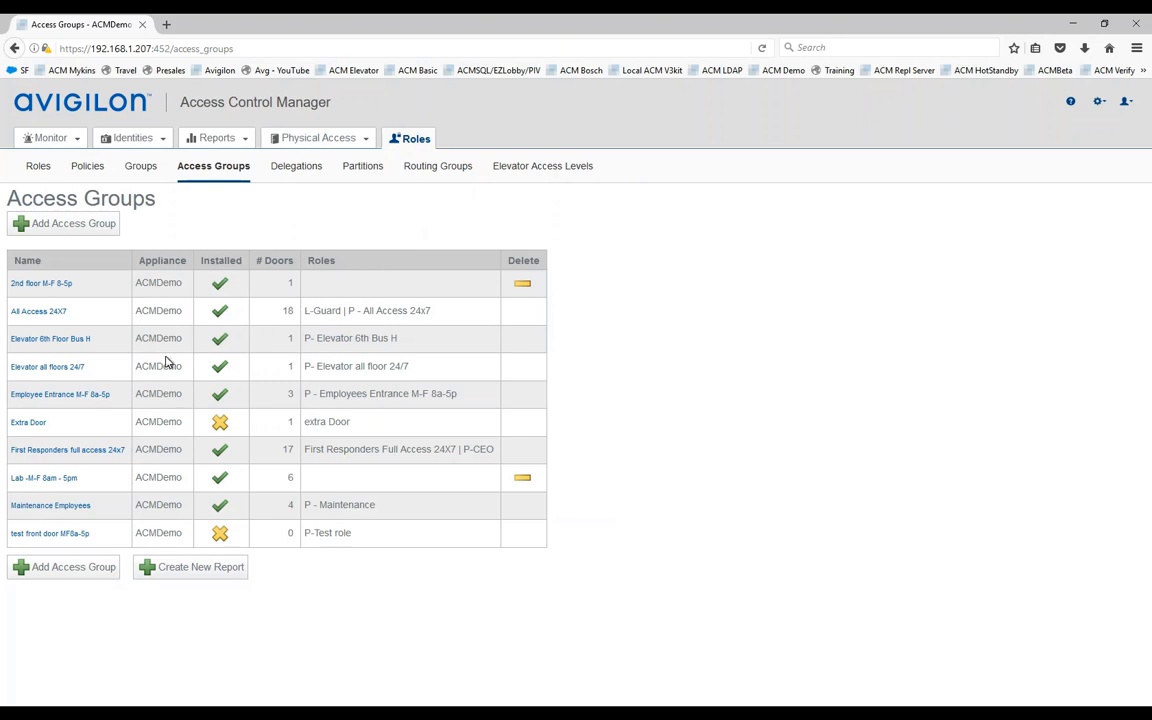
pyautogui.click(41, 314)
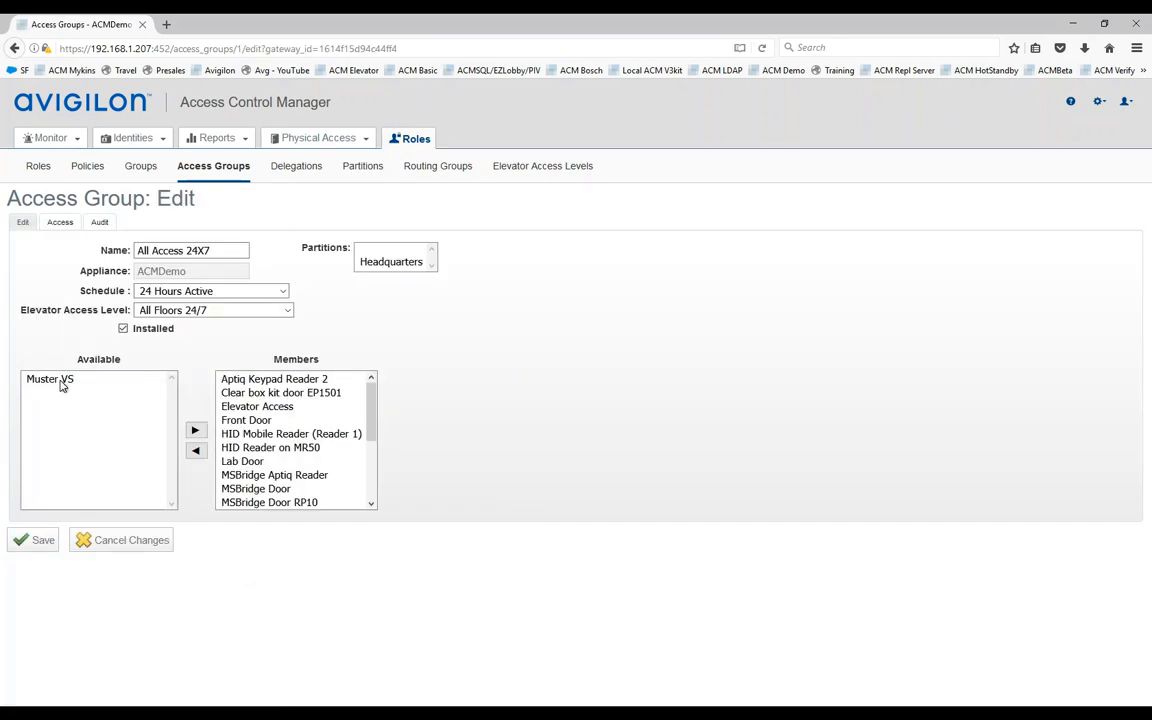
pyautogui.click(57, 382)
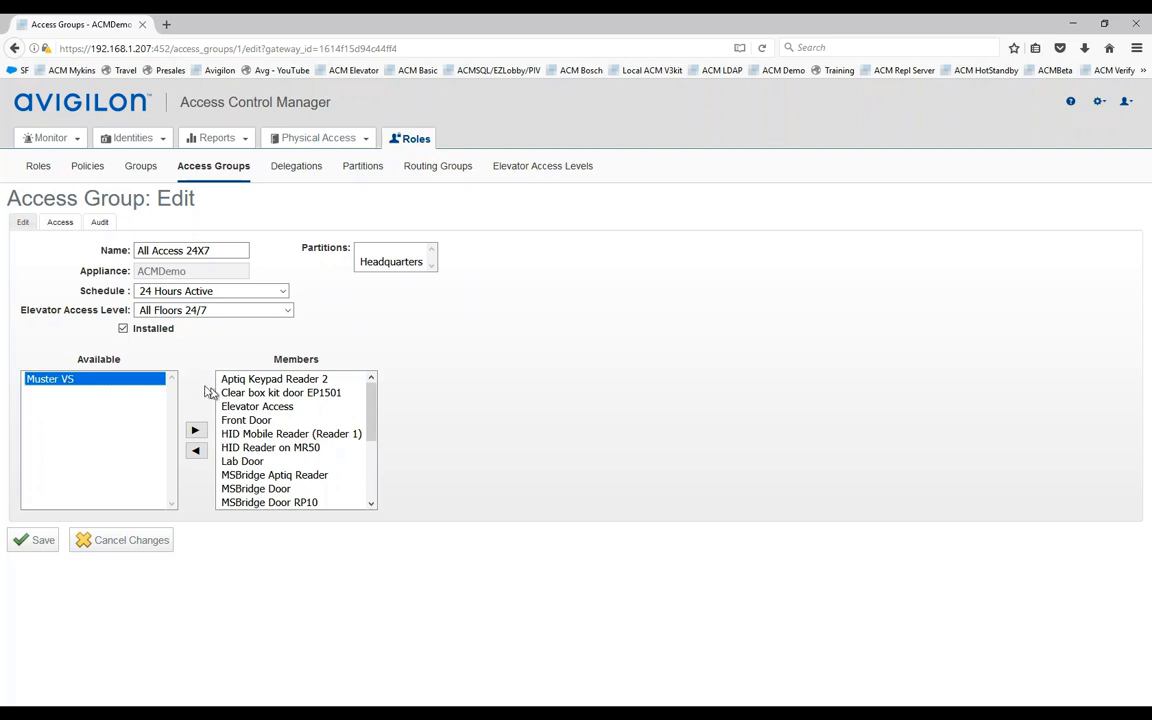
pyautogui.click(195, 433)
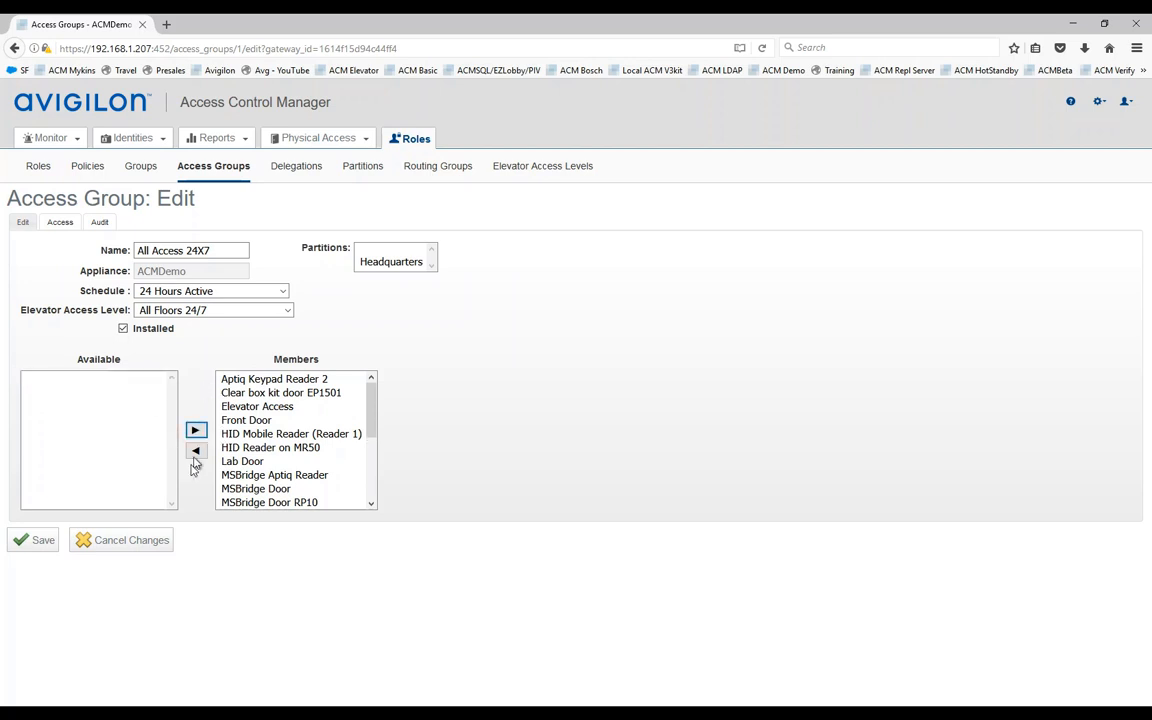
pyautogui.click(43, 543)
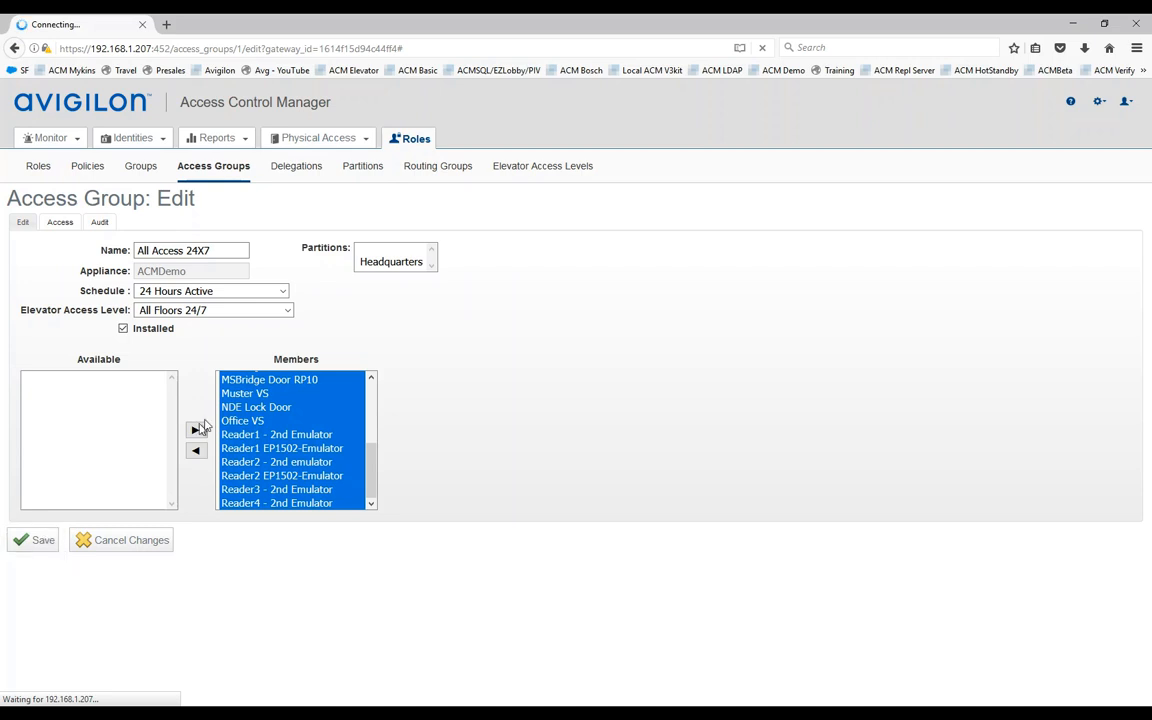
pyautogui.moveTo(300, 137)
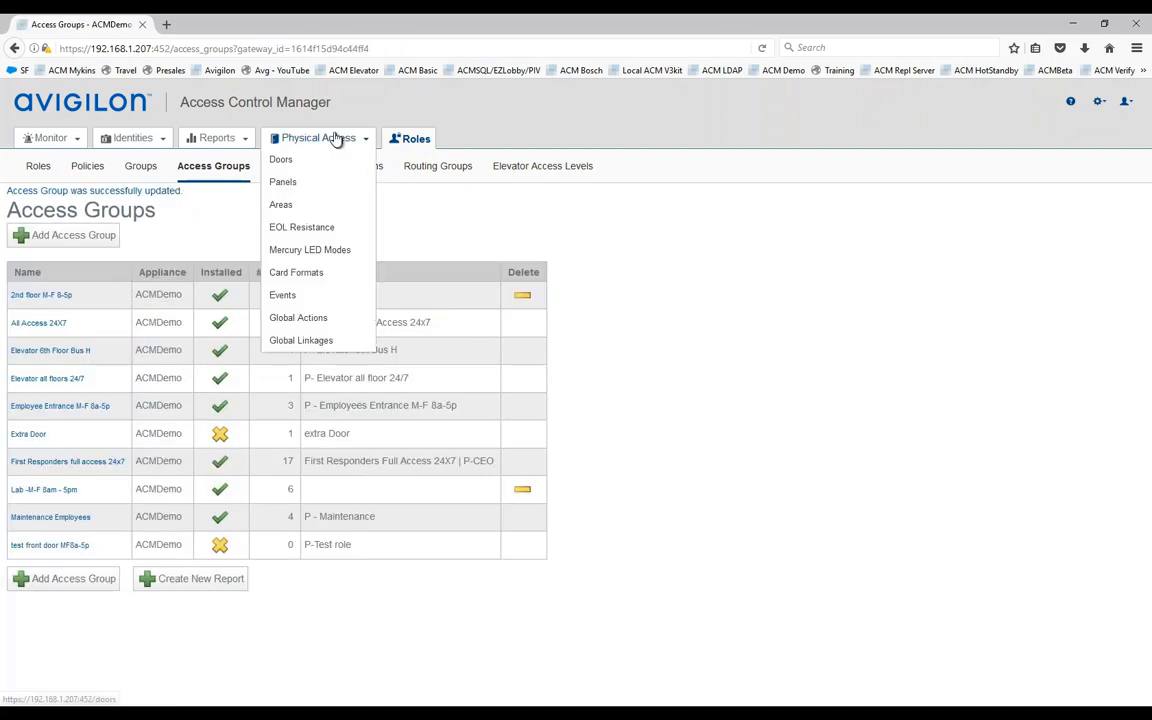
# Step: Filter the Doors list to Normal device status and open Muster VS for editing
pyautogui.click(283, 164)
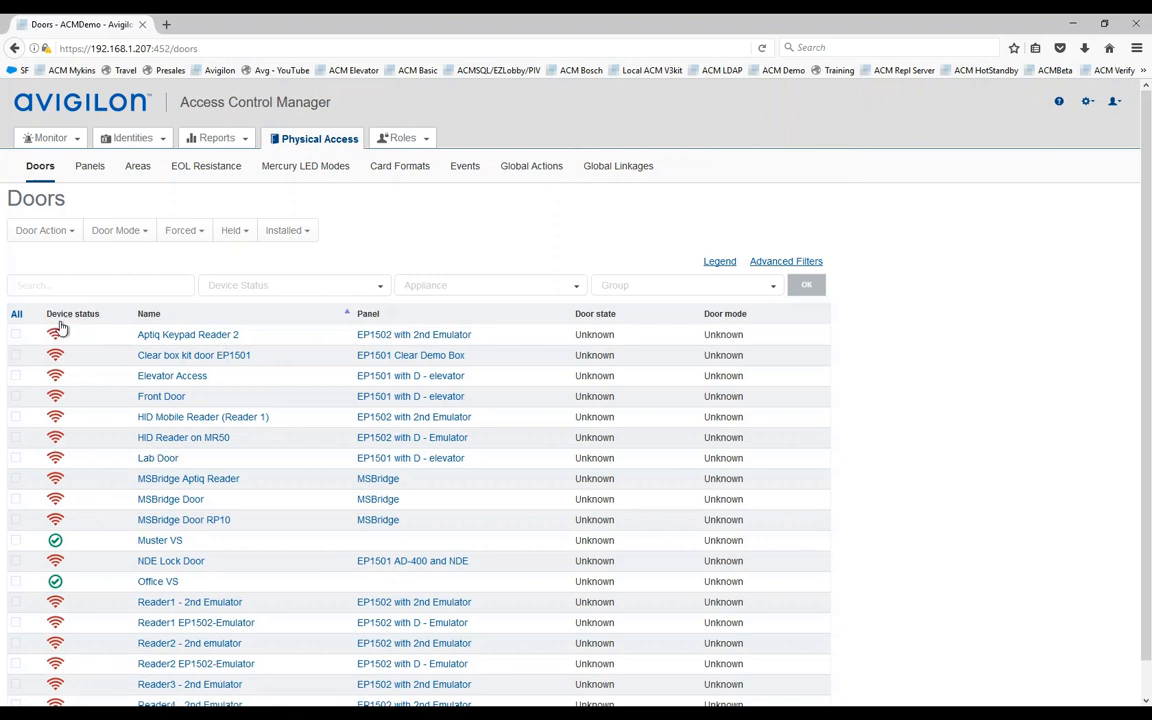
pyautogui.click(384, 290)
pyautogui.click(224, 316)
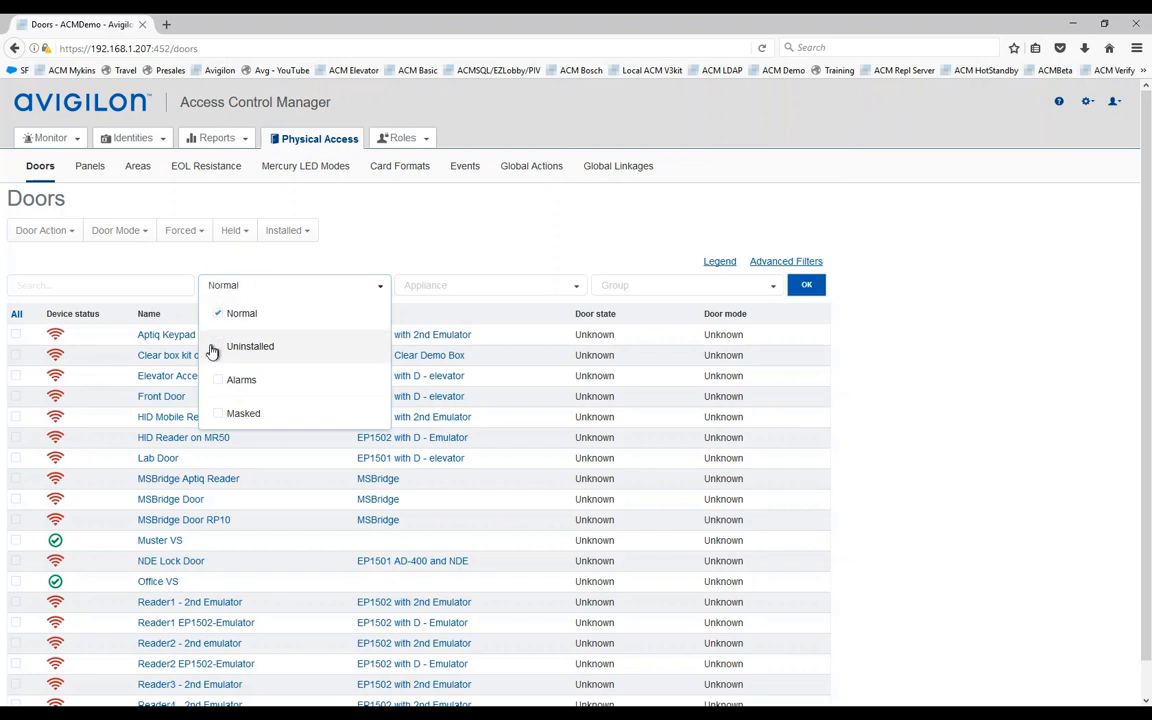
pyautogui.click(806, 287)
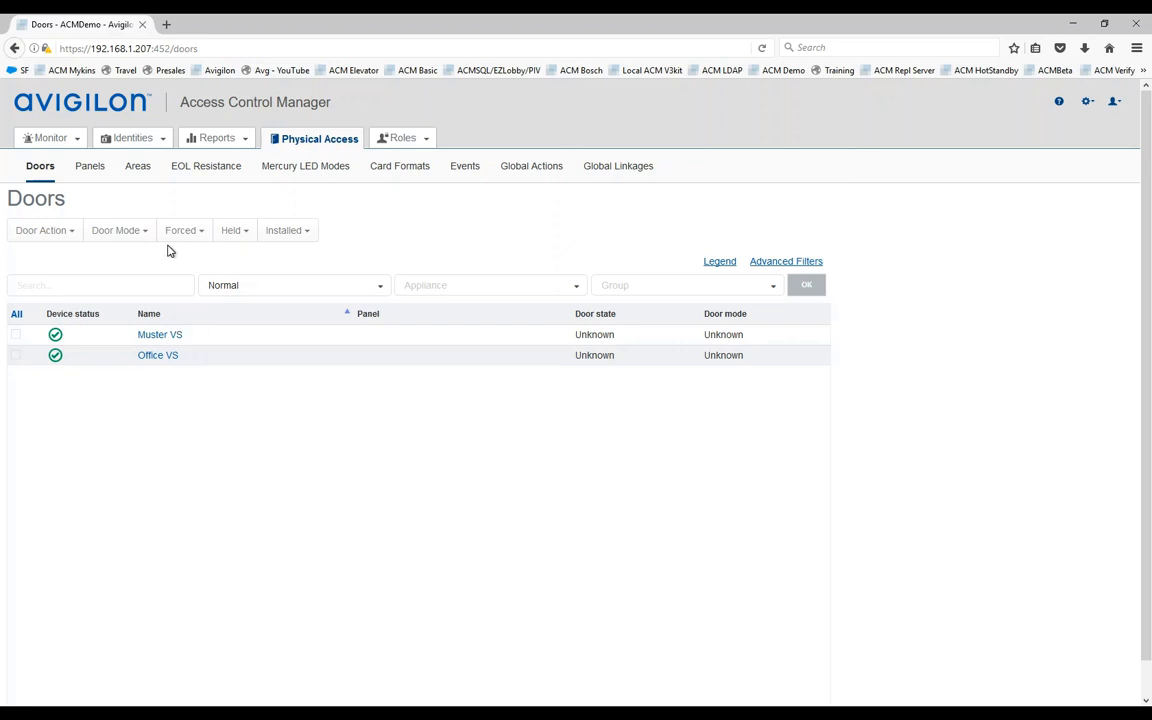
pyautogui.click(170, 338)
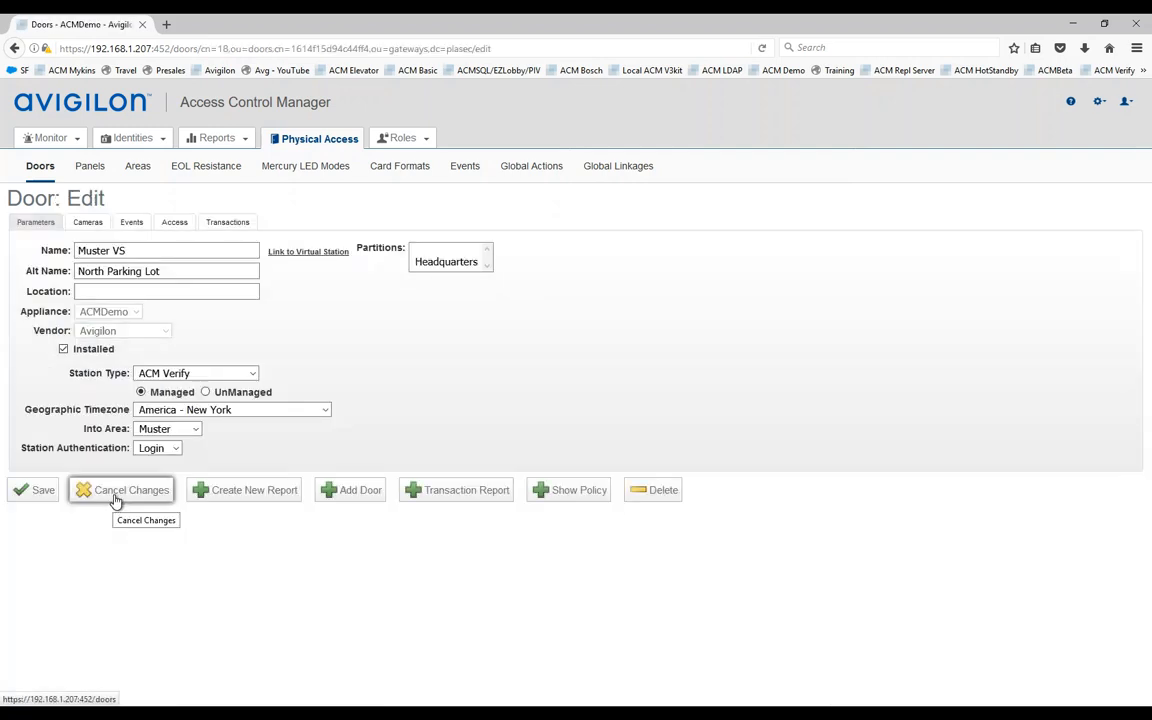
# Step: Open the Muster VS virtual station link in a new ACM Verify tab
pyautogui.click(117, 497)
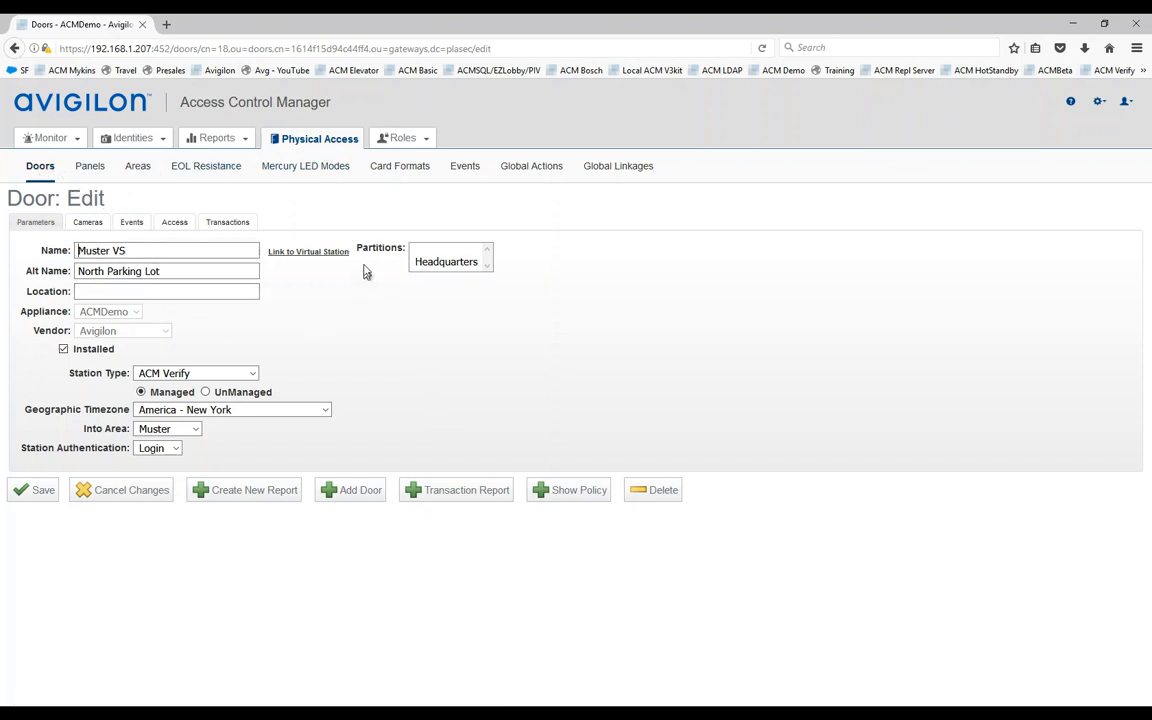
pyautogui.rightClick(305, 258)
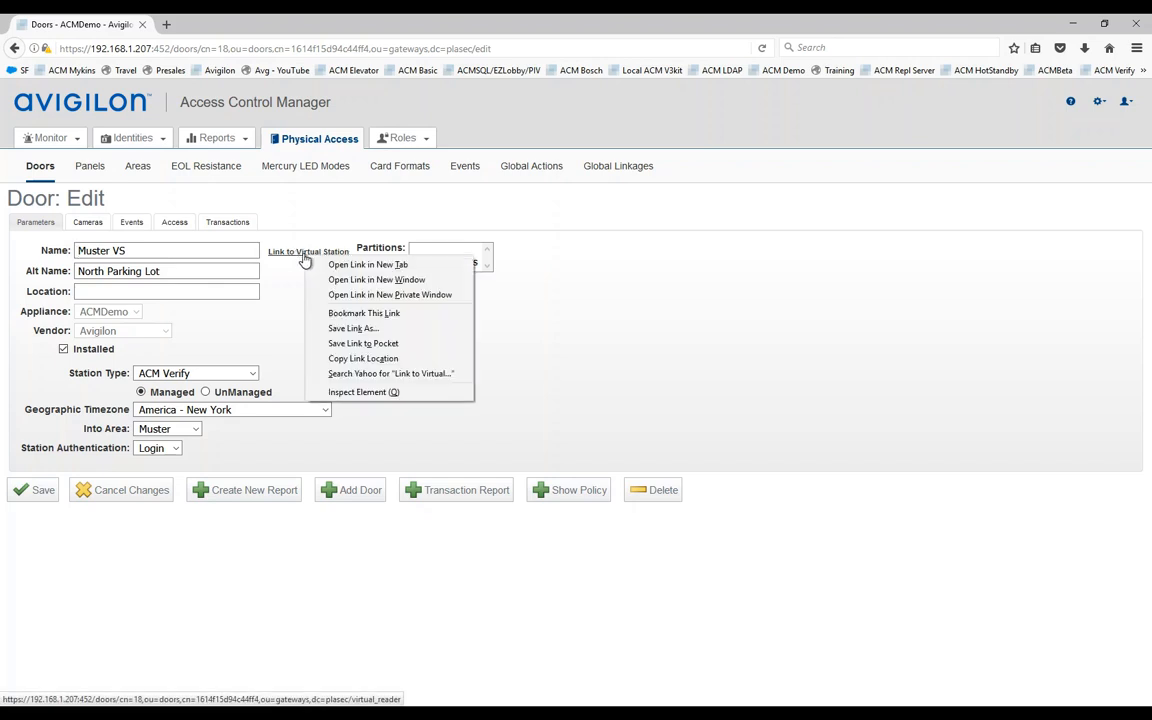
pyautogui.click(335, 262)
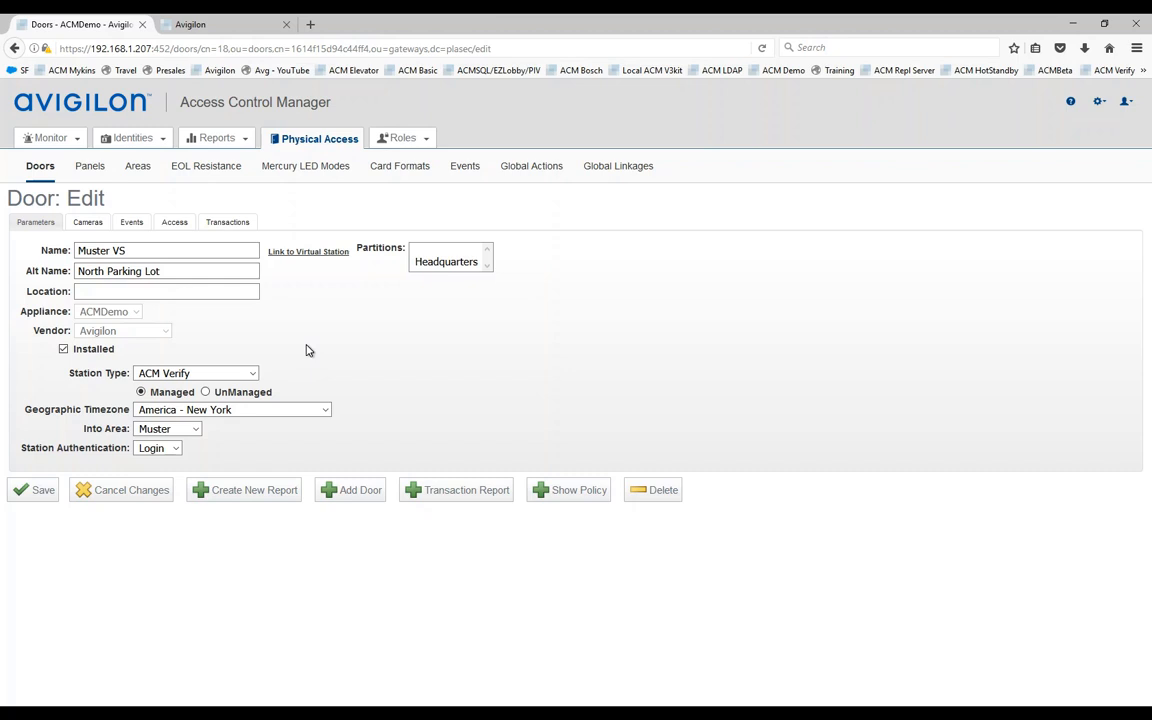
pyautogui.click(205, 25)
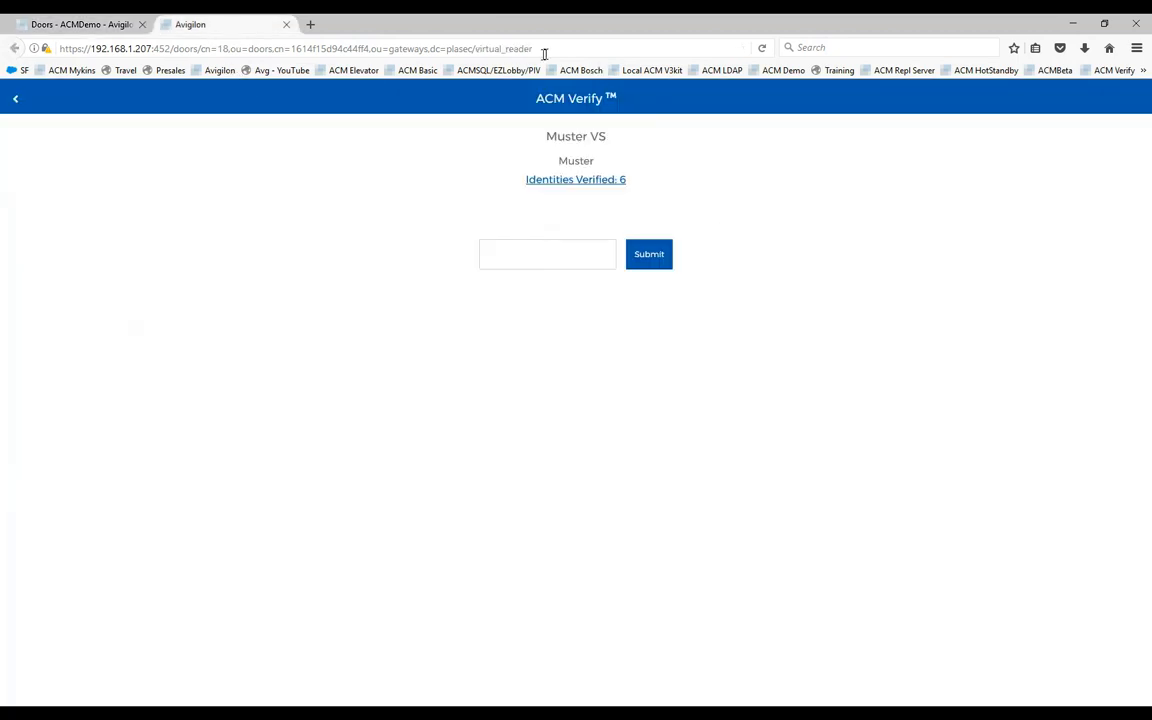
pyautogui.click(566, 242)
# Step: Switch between the door and ACM Verify tabs, then bring up the mirrored phone
pyautogui.click(90, 24)
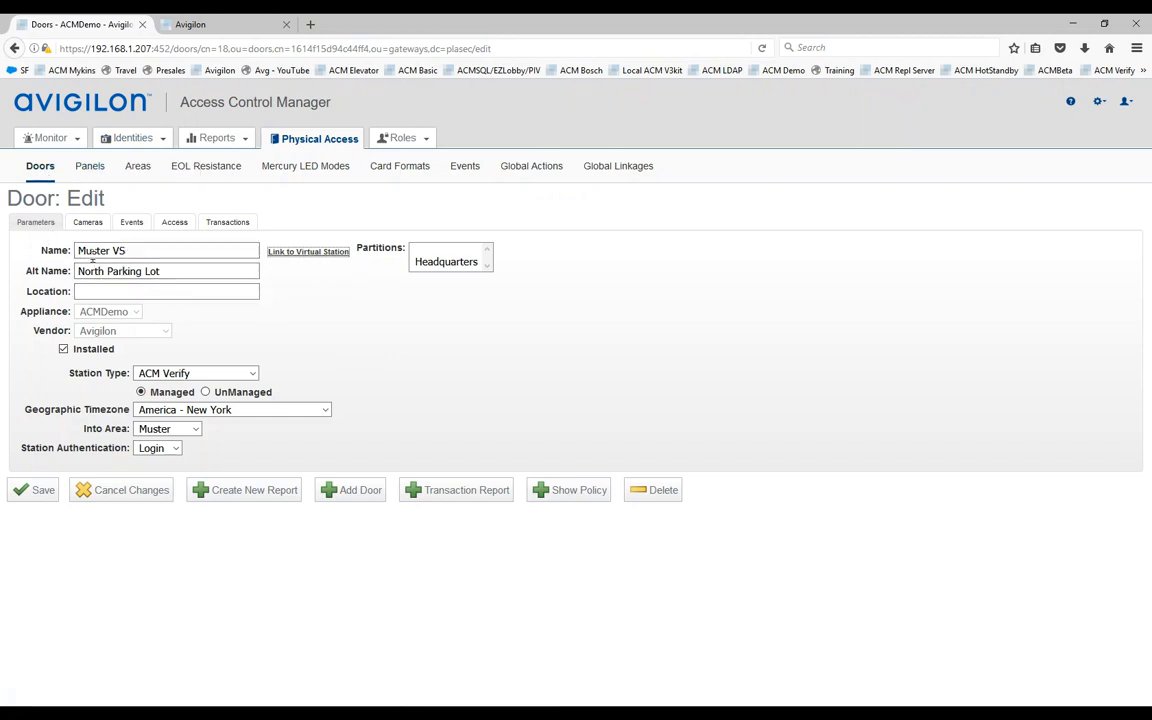
pyautogui.click(224, 30)
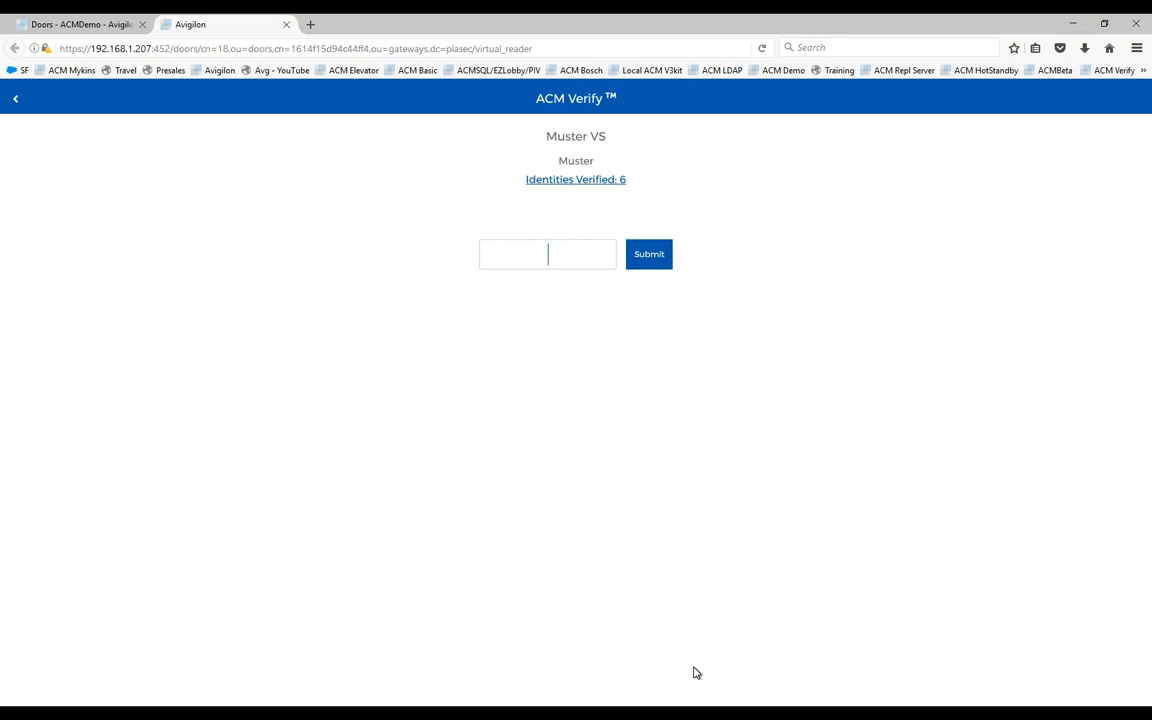
pyautogui.hotkey('alt', 'Tab')
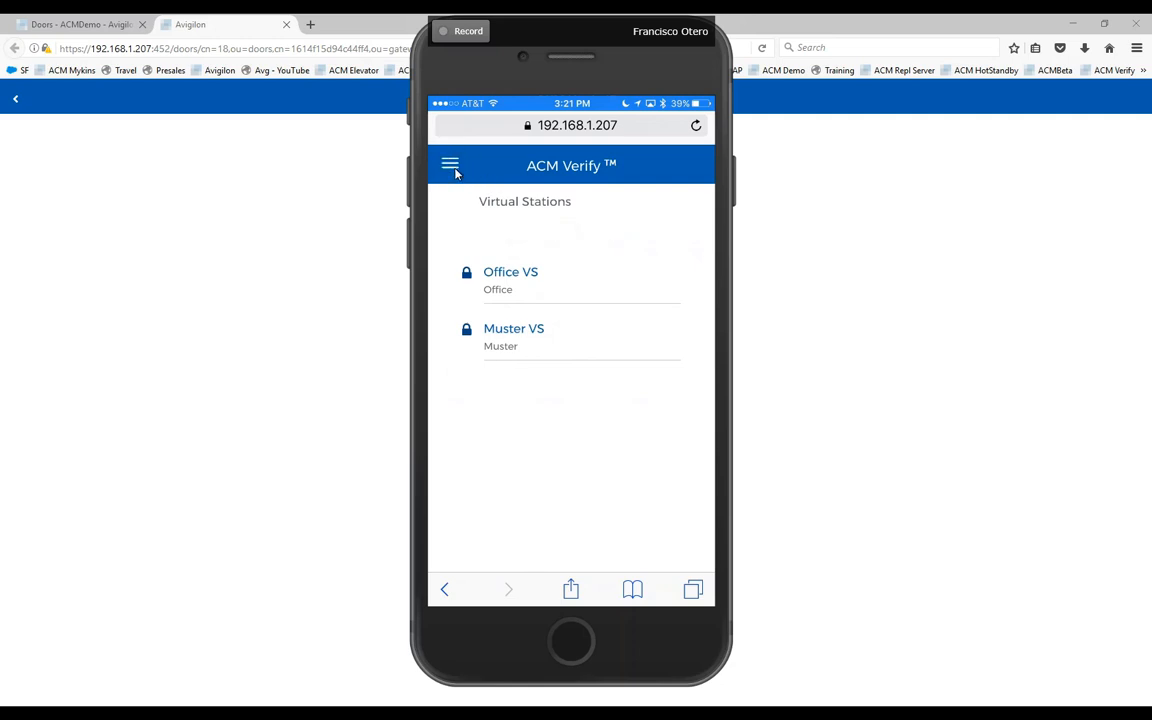
# Step: Choose the Muster VS station and approve the shown identity, raising Identities Verified to 7
pyautogui.click(452, 168)
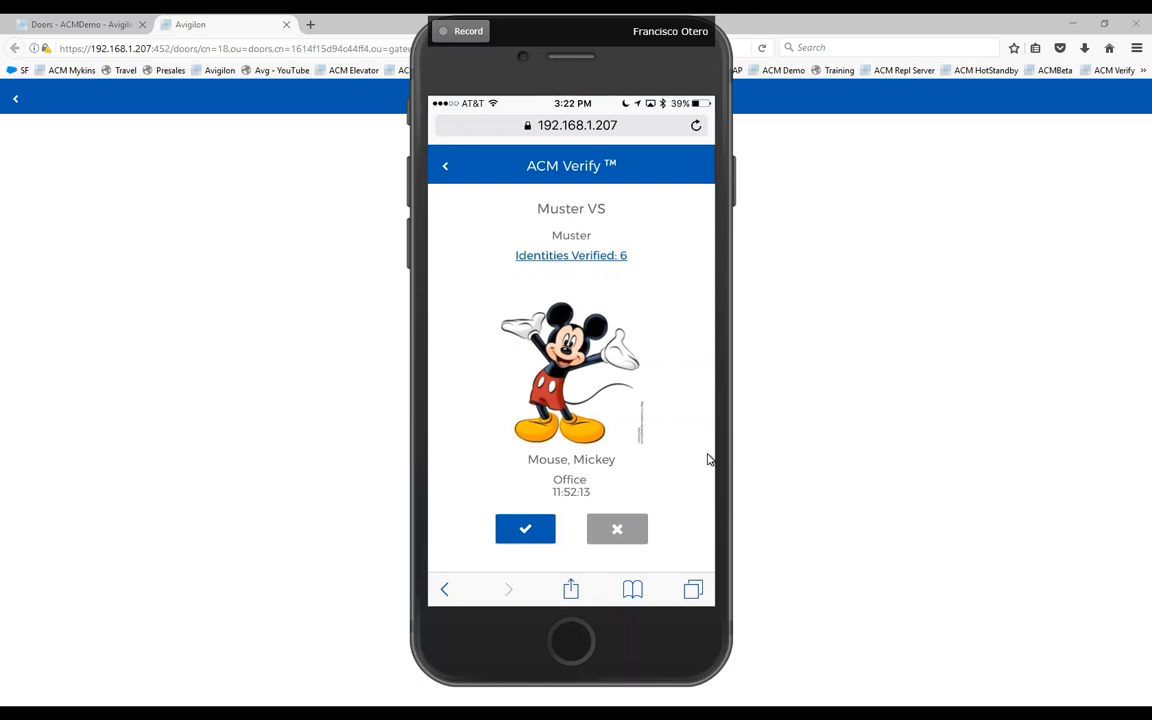
pyautogui.click(524, 529)
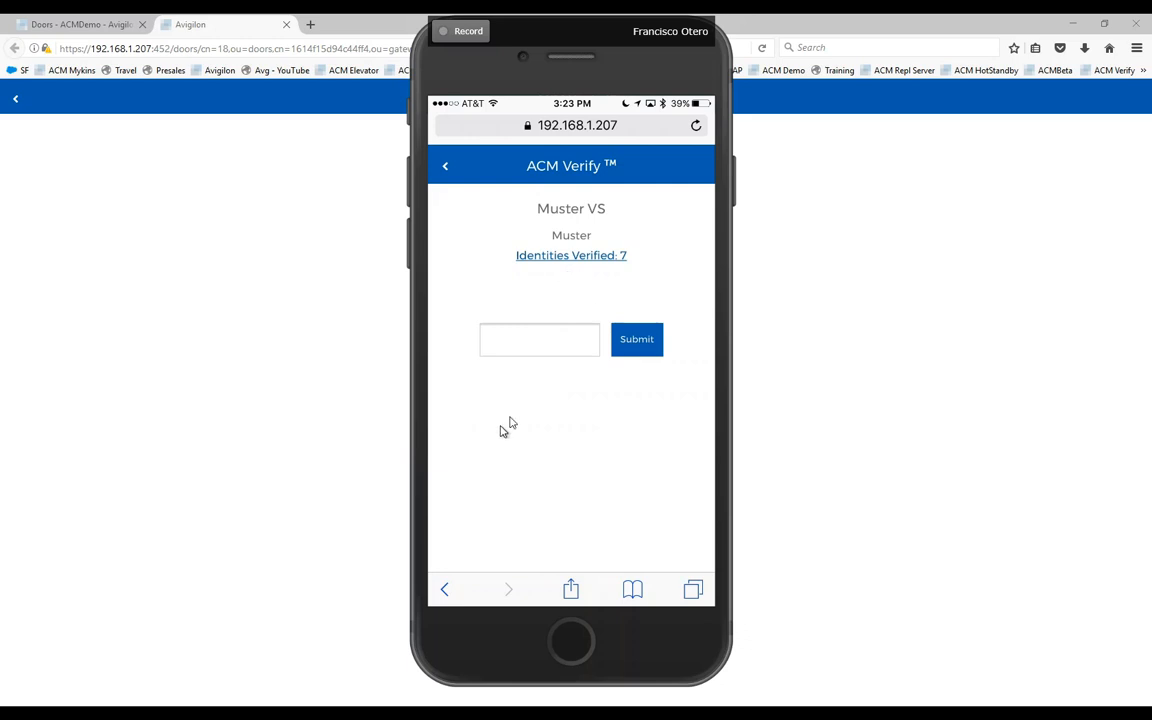
# Step: Browse the Muster verified identities list, now eight, and return to the Muster VS page
pyautogui.click(576, 258)
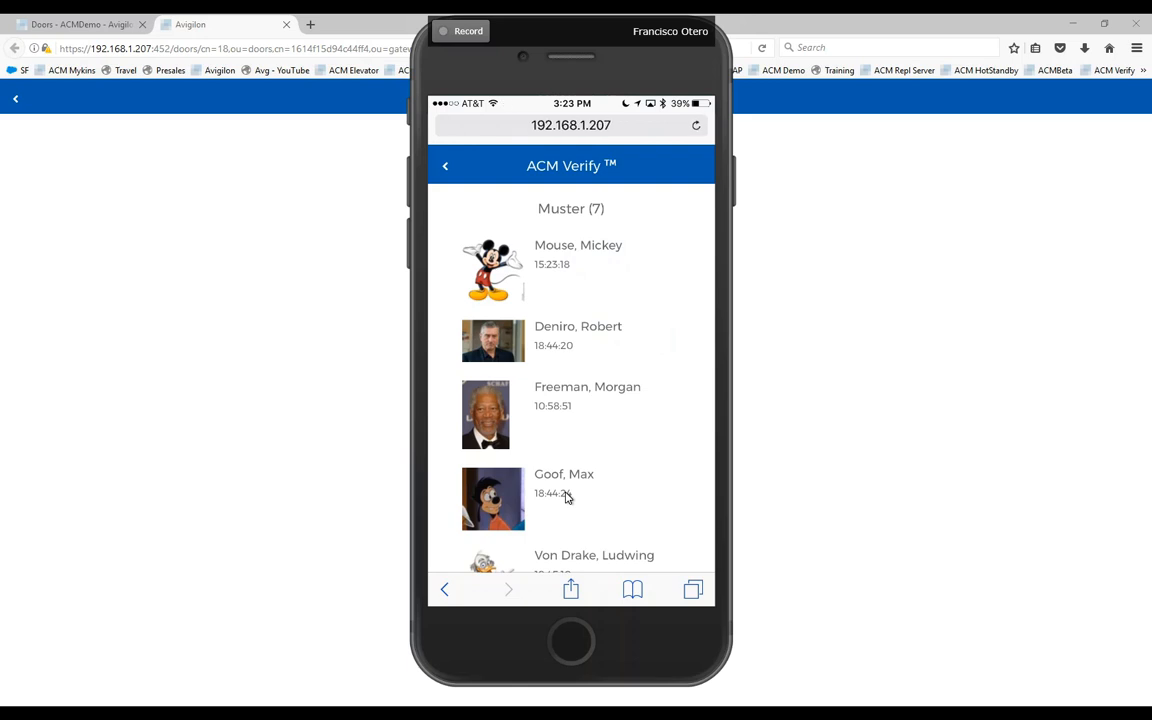
pyautogui.click(445, 167)
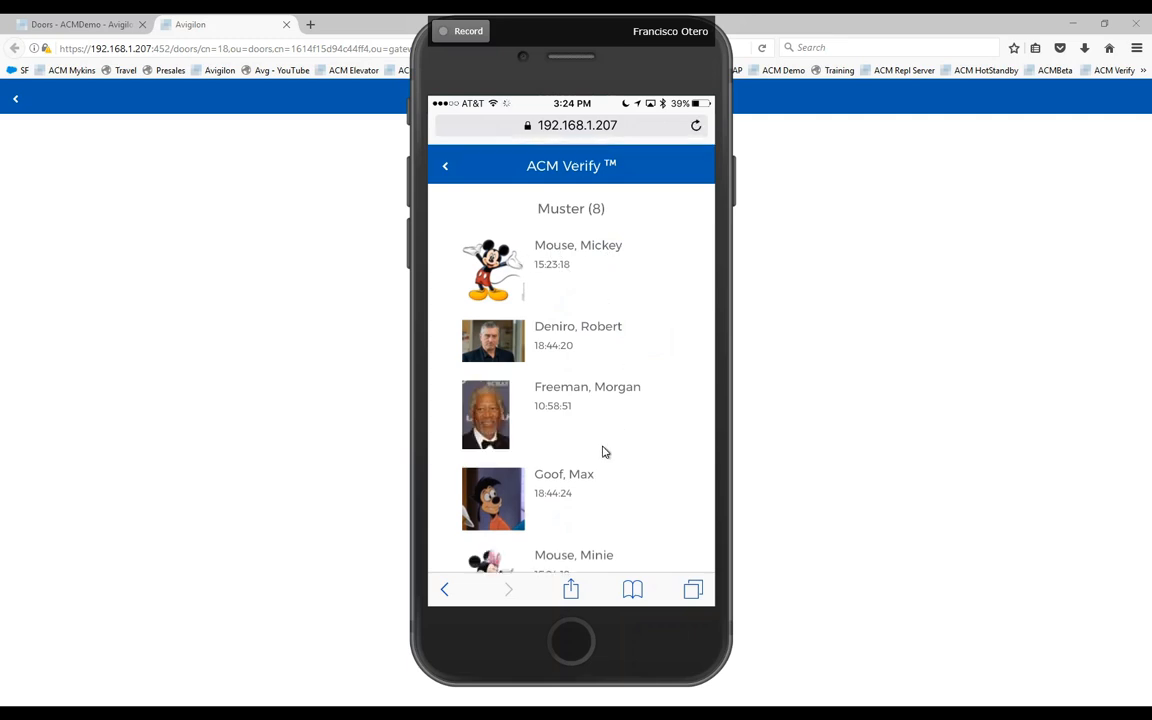
pyautogui.scroll(-3, 561, 562)
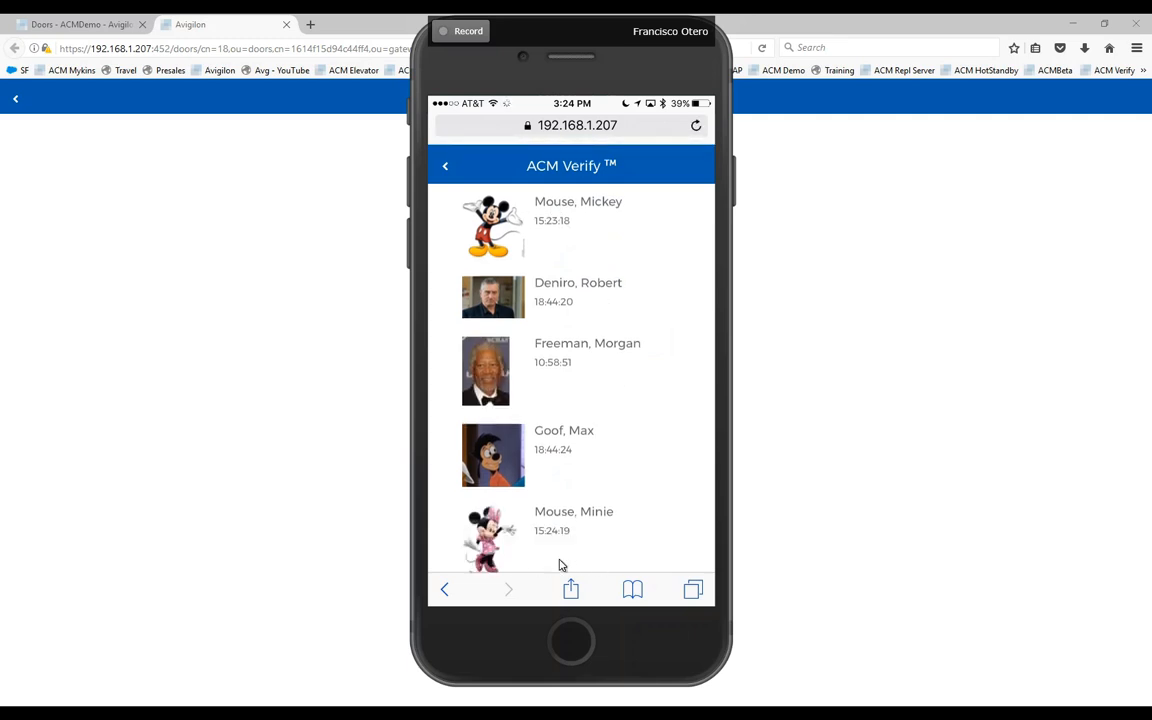
pyautogui.scroll(1, 553, 398)
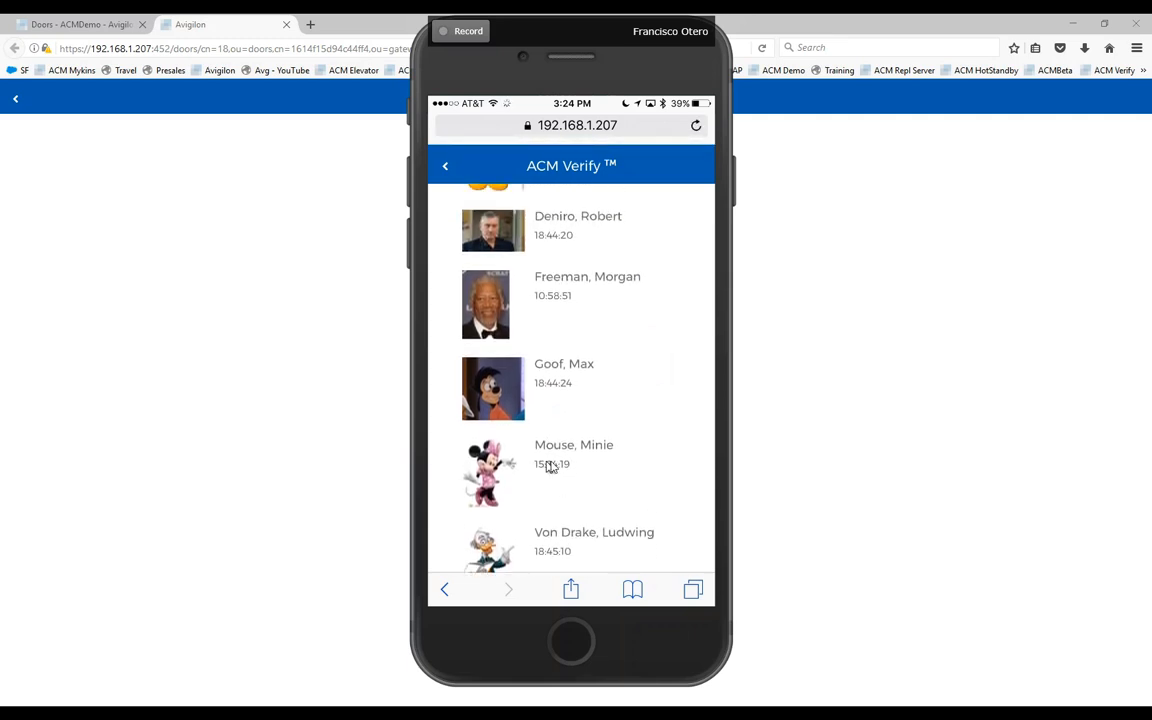
pyautogui.click(445, 170)
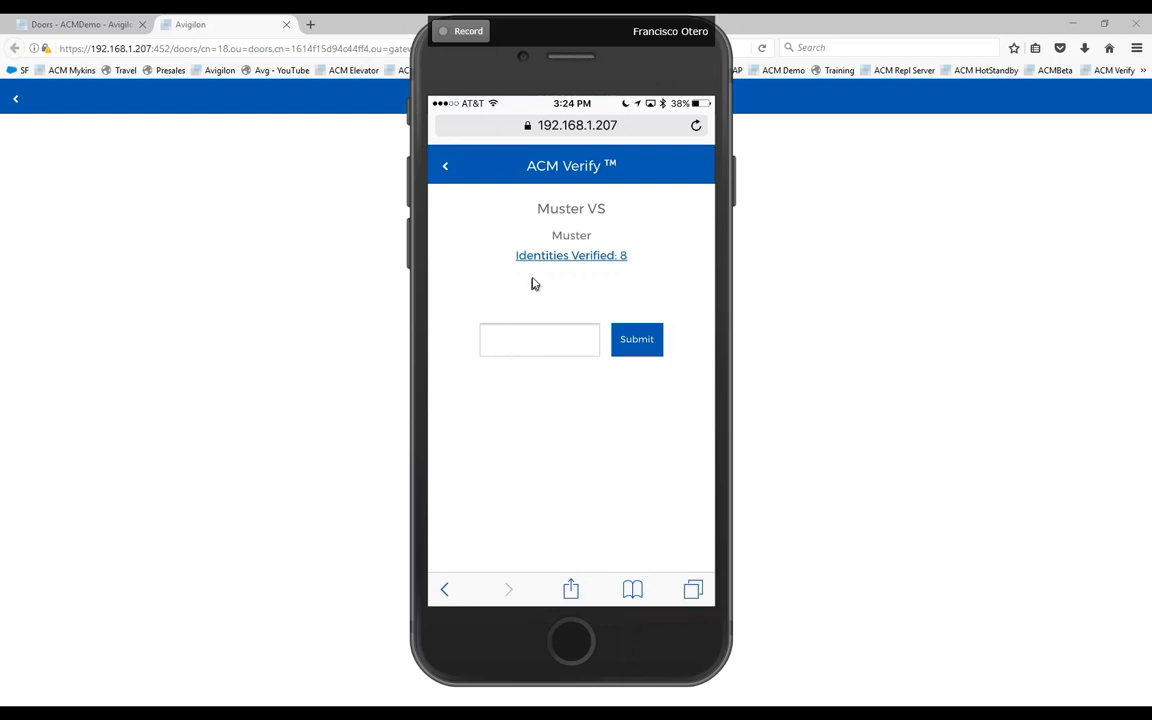
# Step: Move the phone mirror aside, then set the Muster VS Station Type to UnManaged and save
pyautogui.moveTo(682, 64); pyautogui.dragTo(0, 150)
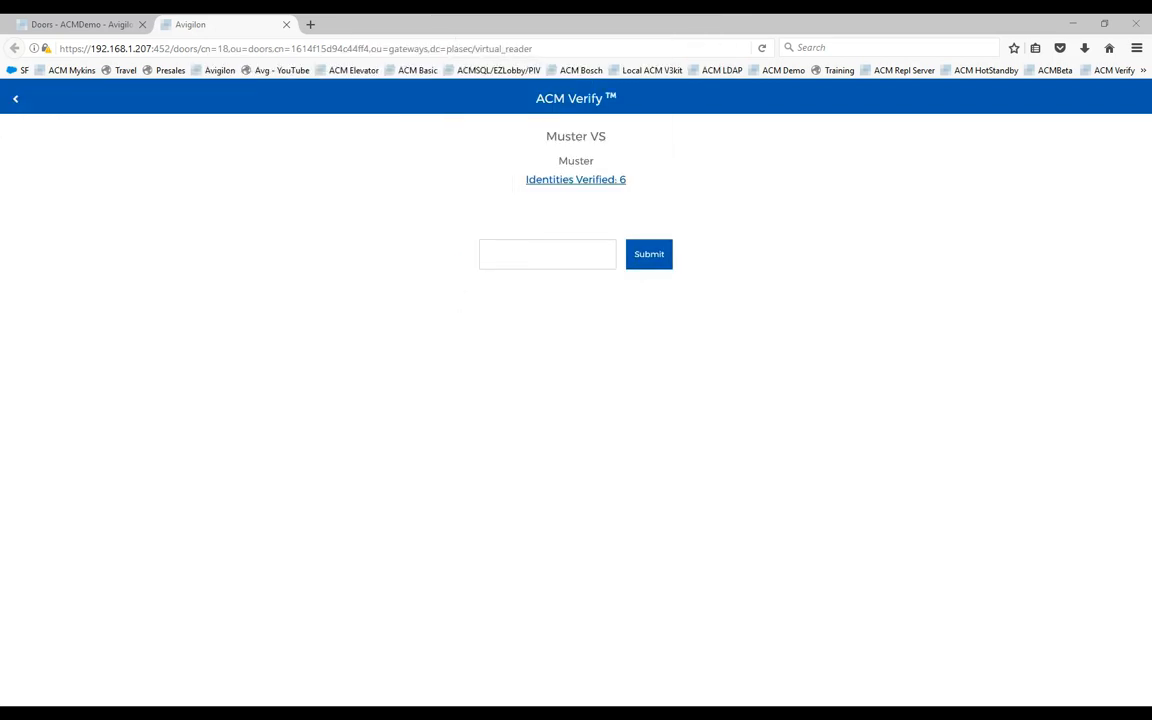
pyautogui.click(112, 34)
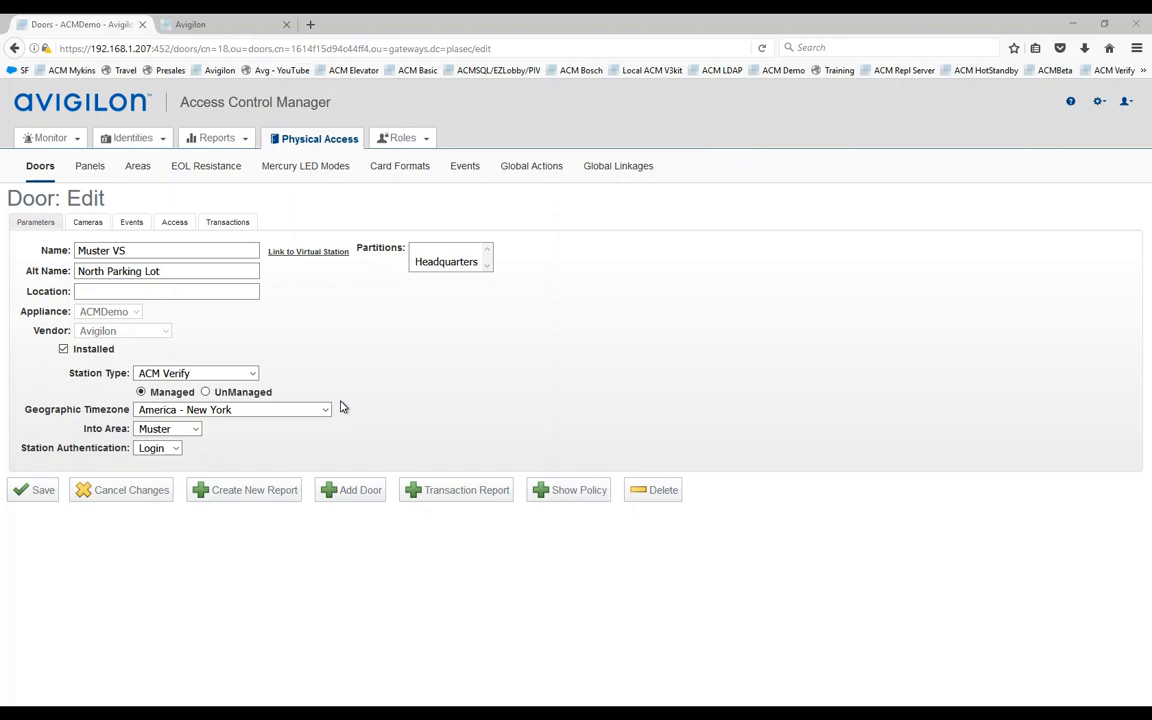
pyautogui.click(205, 393)
pyautogui.click(40, 490)
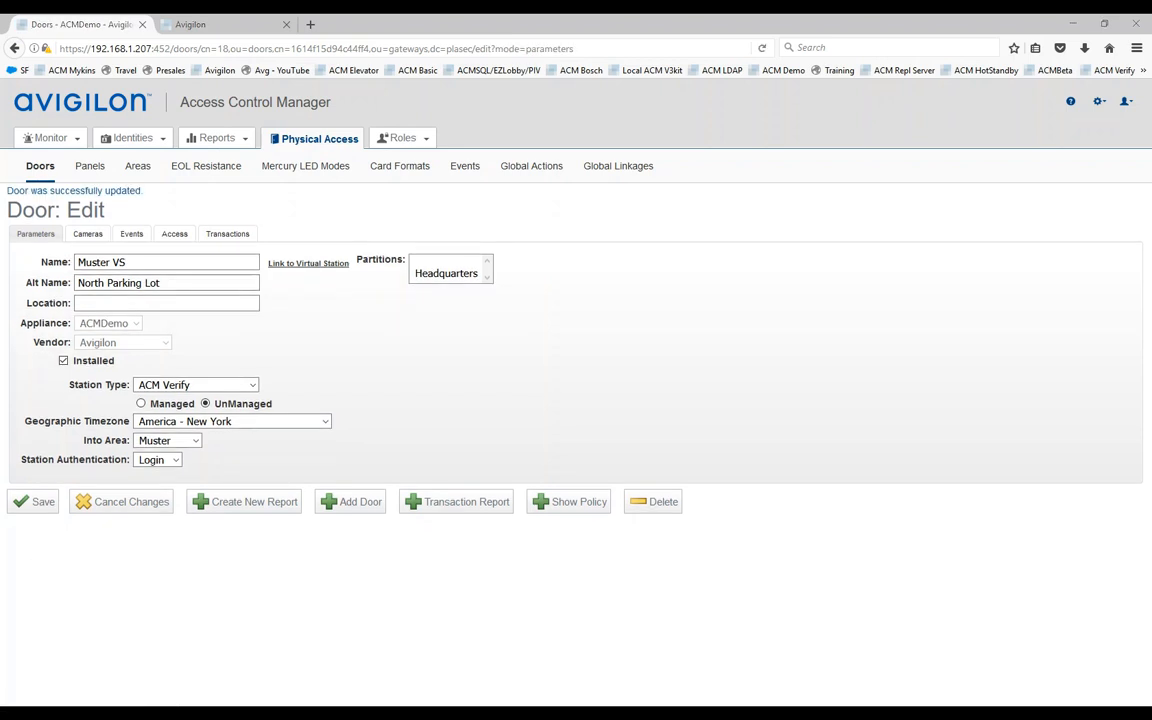
# Step: Drag the phone mirror to the centre of the screen over the door settings
pyautogui.moveTo(20, 98); pyautogui.dragTo(715, 76)
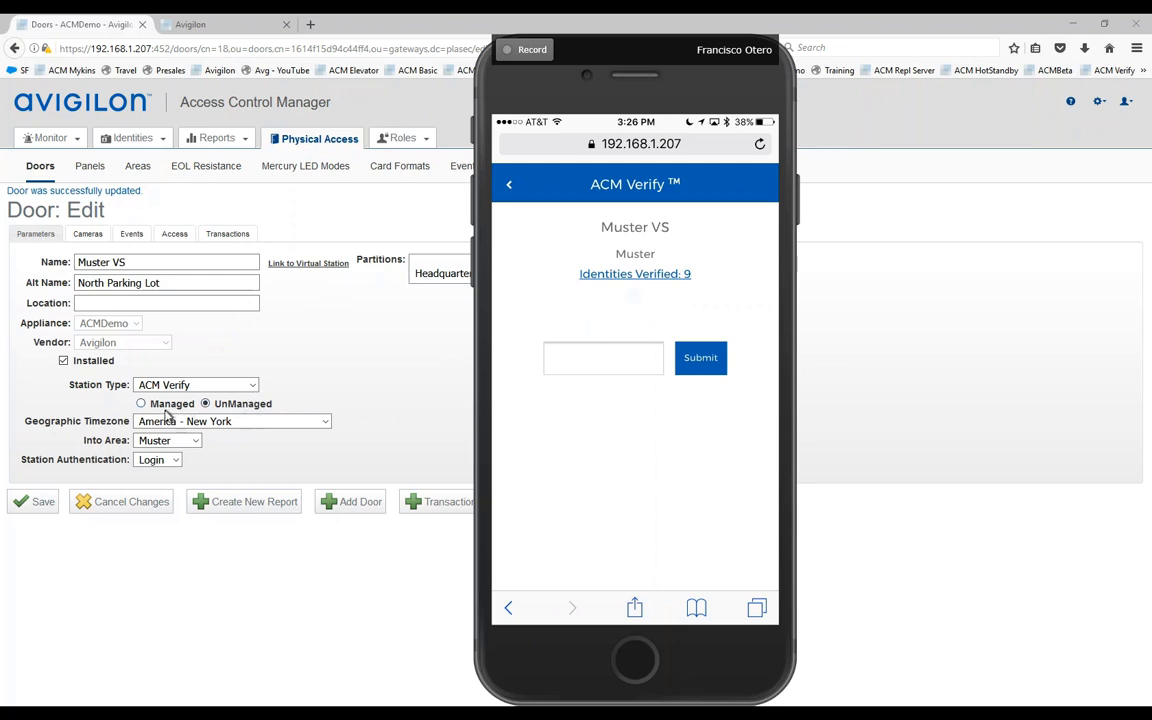
# Step: Set Muster VS back to Managed and save, then enter the station passcode and verify Pluto
pyautogui.click(141, 403)
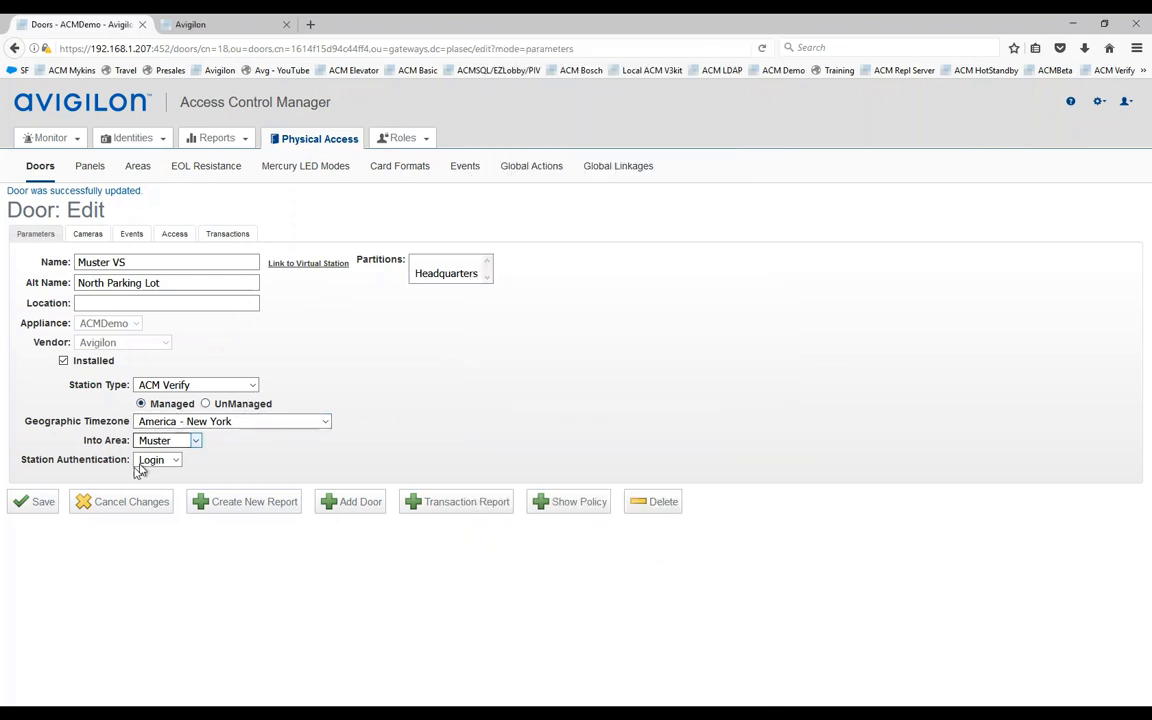
pyautogui.click(33, 504)
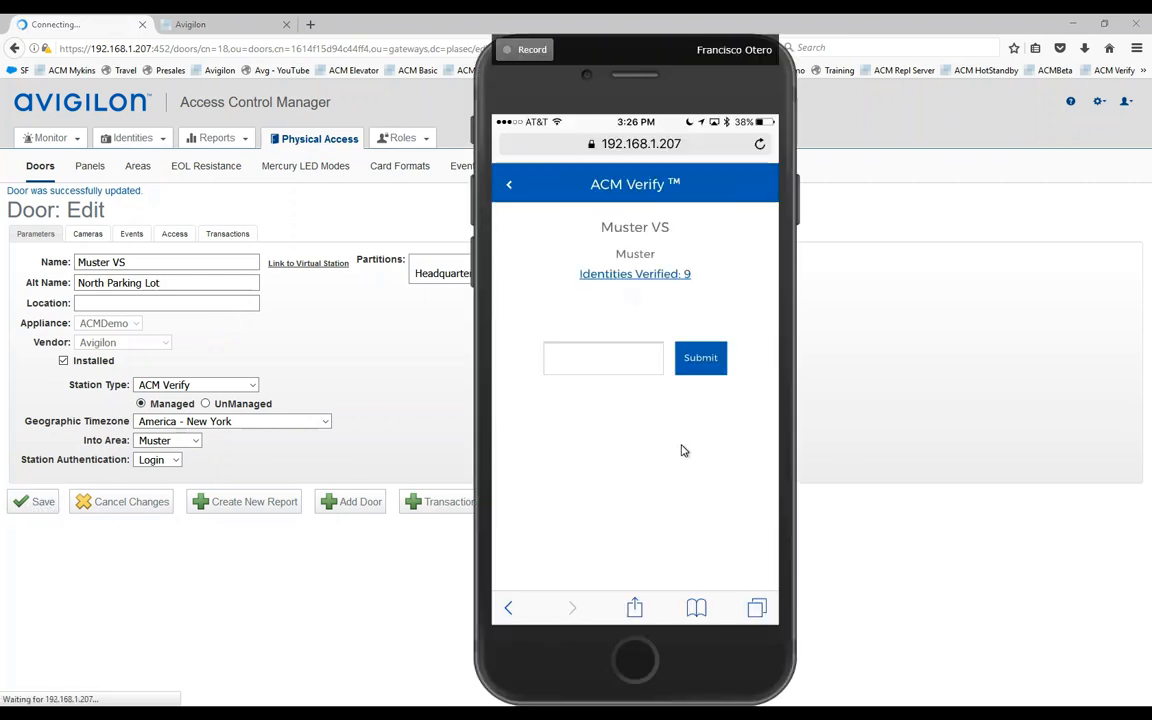
pyautogui.write('4444')
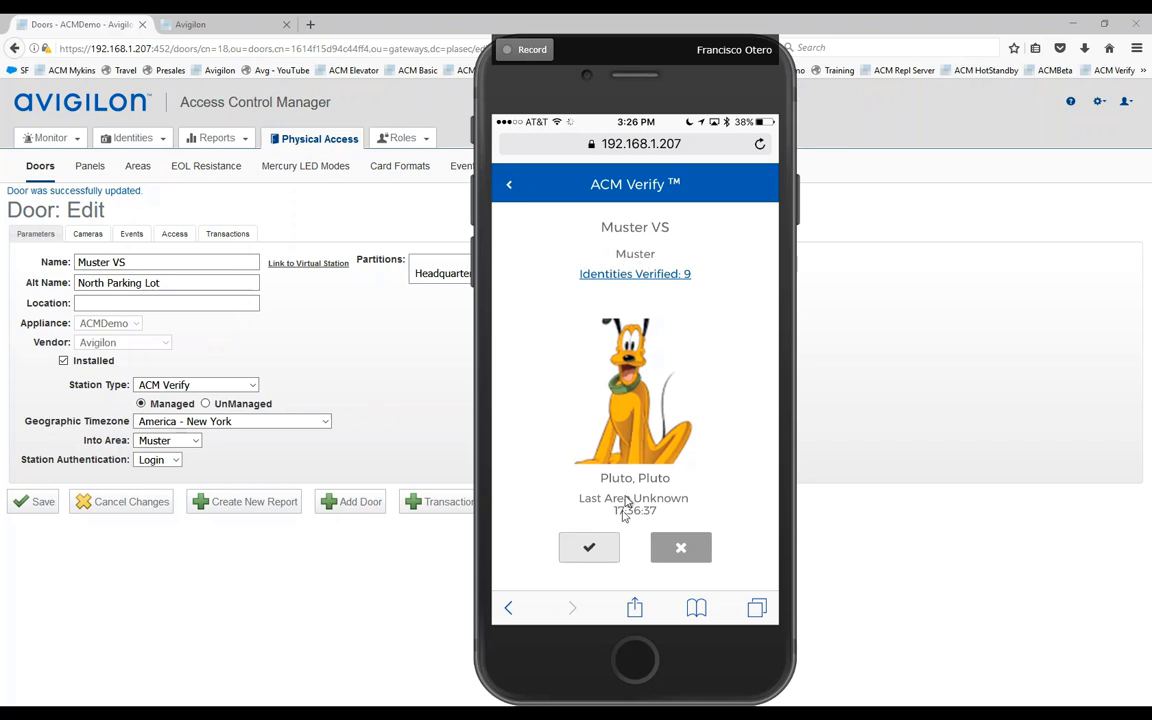
pyautogui.click(590, 547)
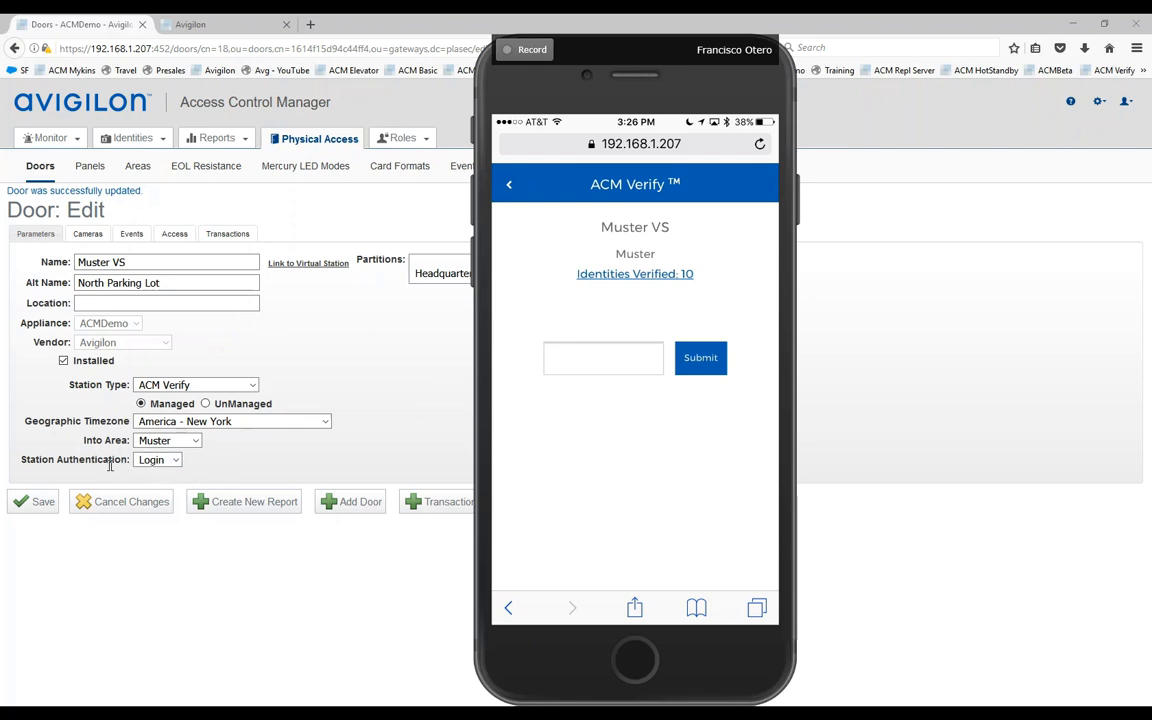
# Step: Switch Muster VS station authentication from Login to Paired, save, and confirm Paired stays selected
pyautogui.click(175, 460)
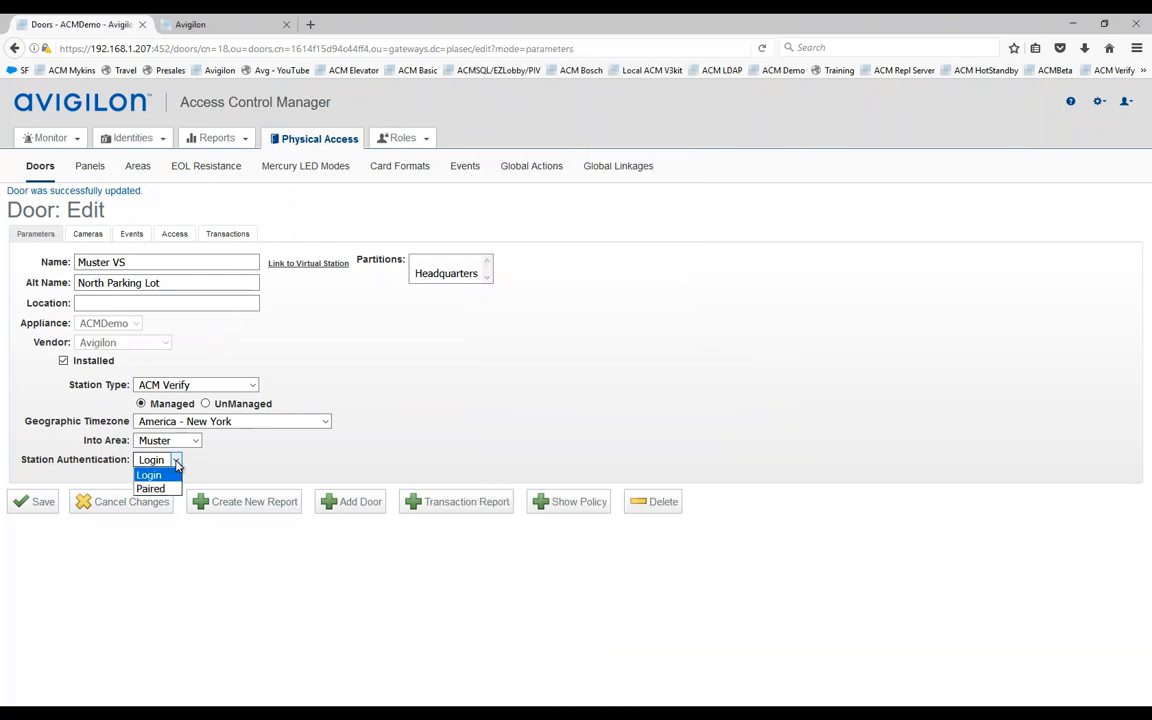
pyautogui.click(166, 494)
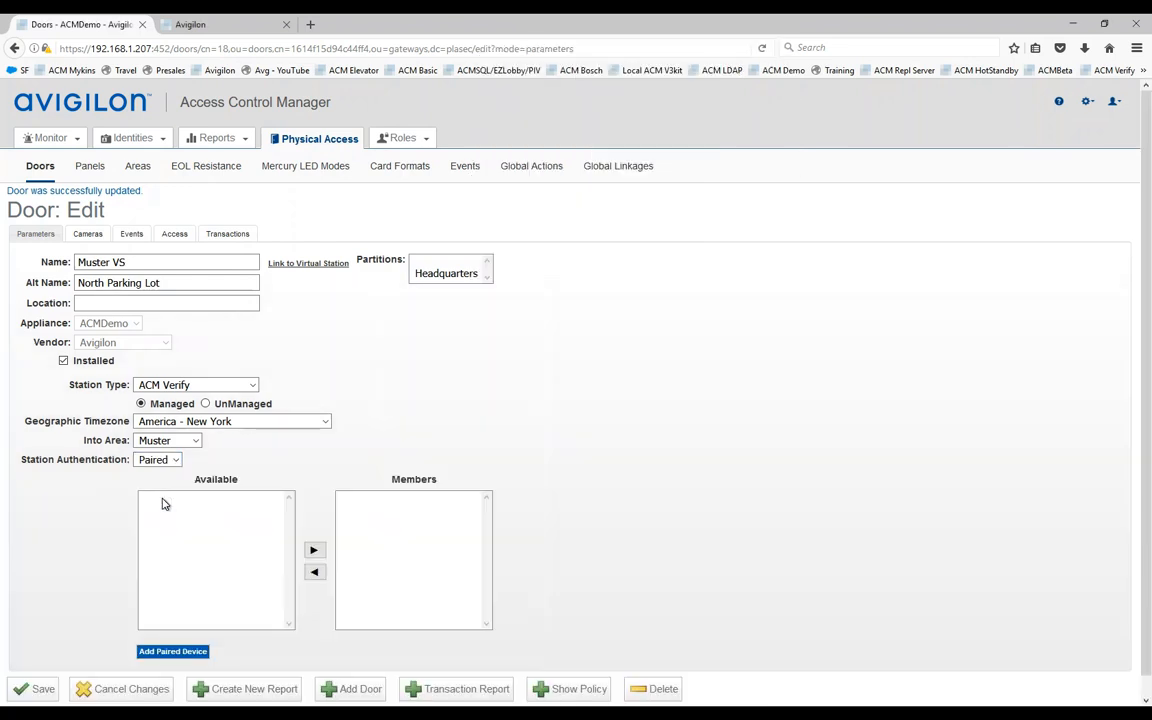
pyautogui.scroll(-1, 445, 418)
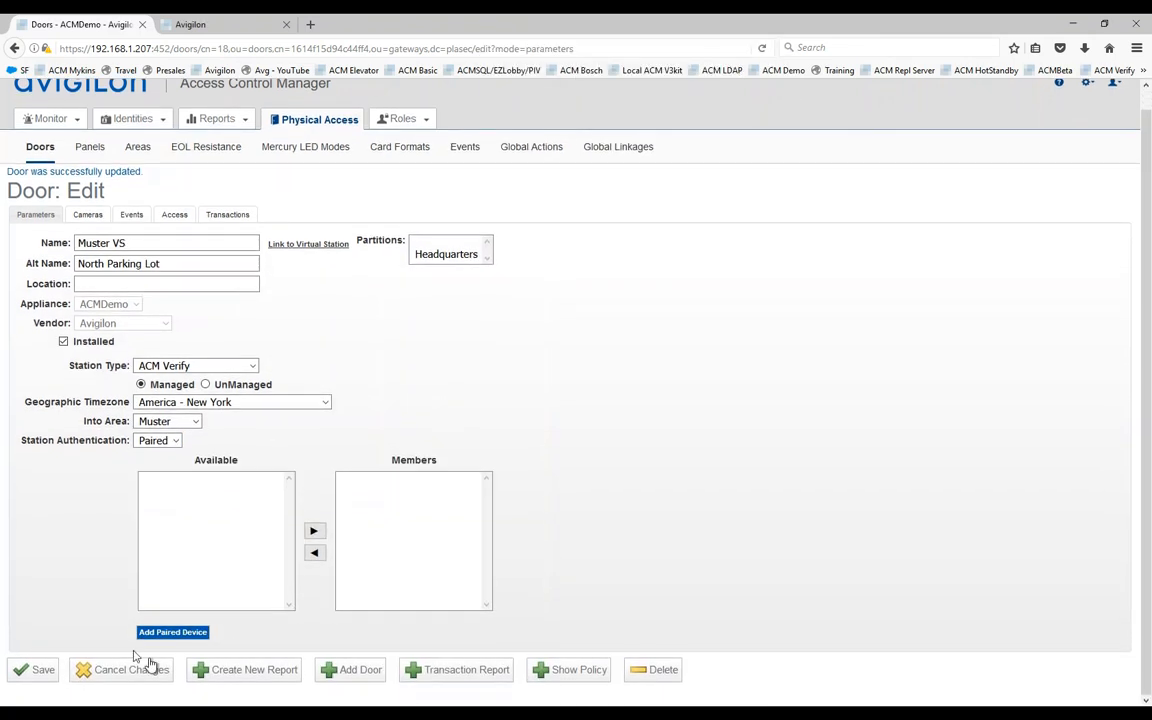
pyautogui.click(32, 676)
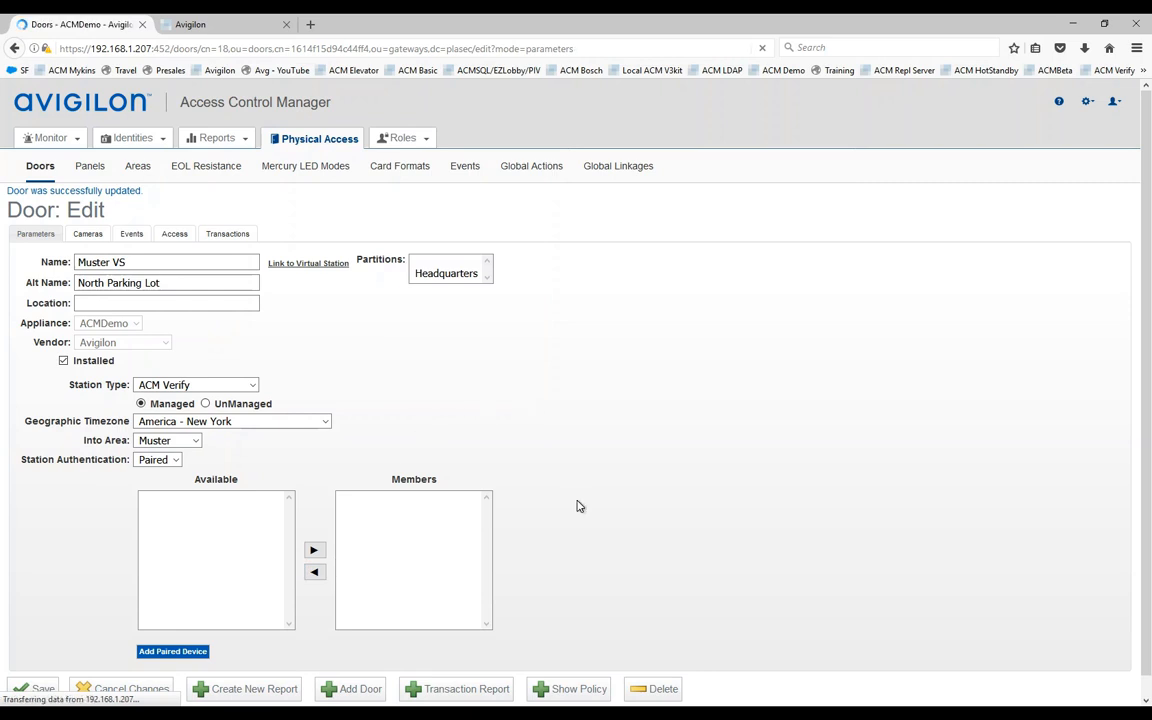
pyautogui.scroll(-1, 577, 507)
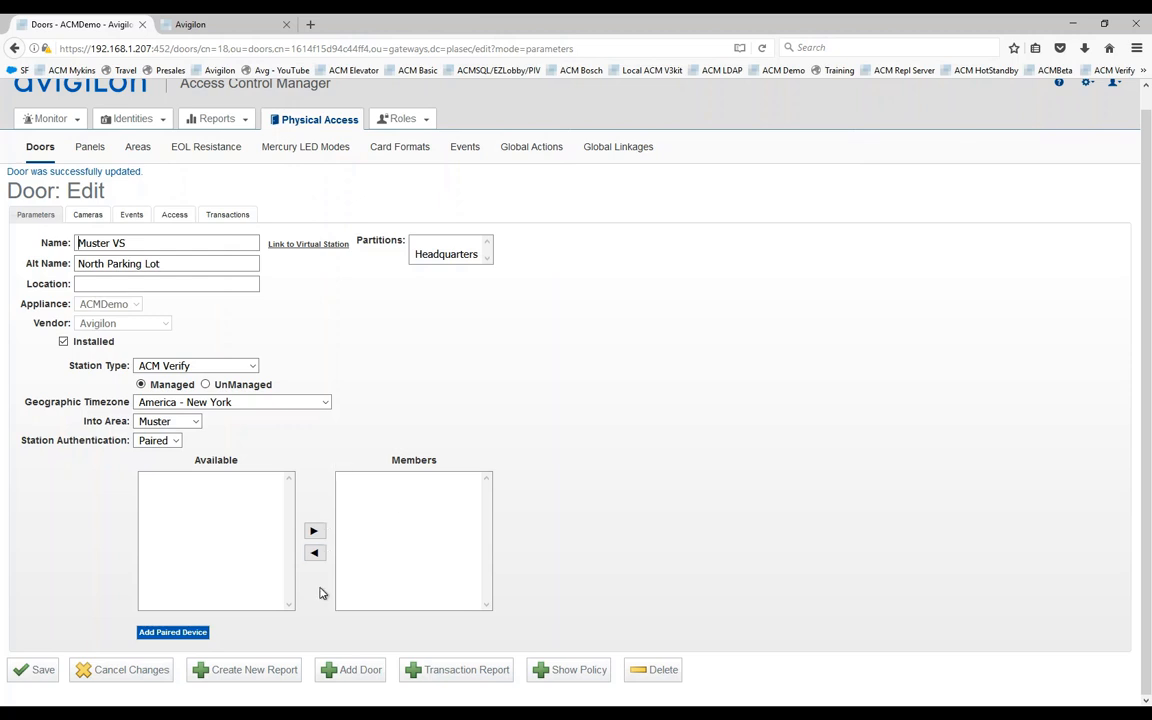
pyautogui.click(176, 441)
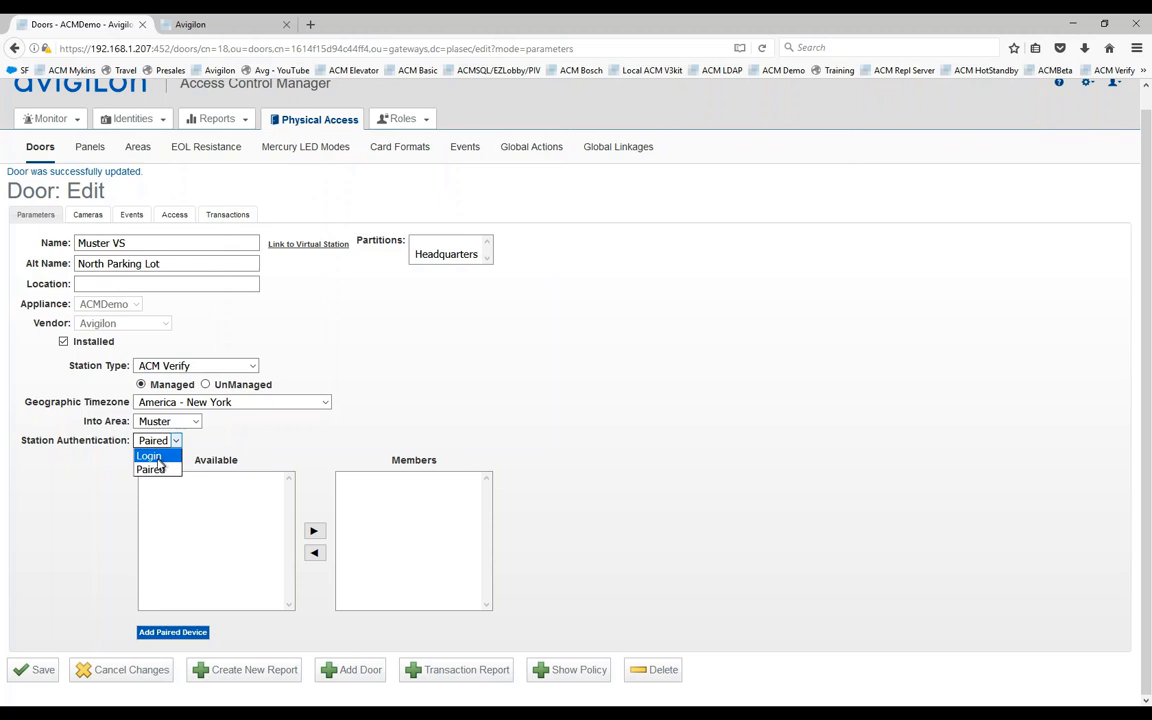
pyautogui.click(157, 469)
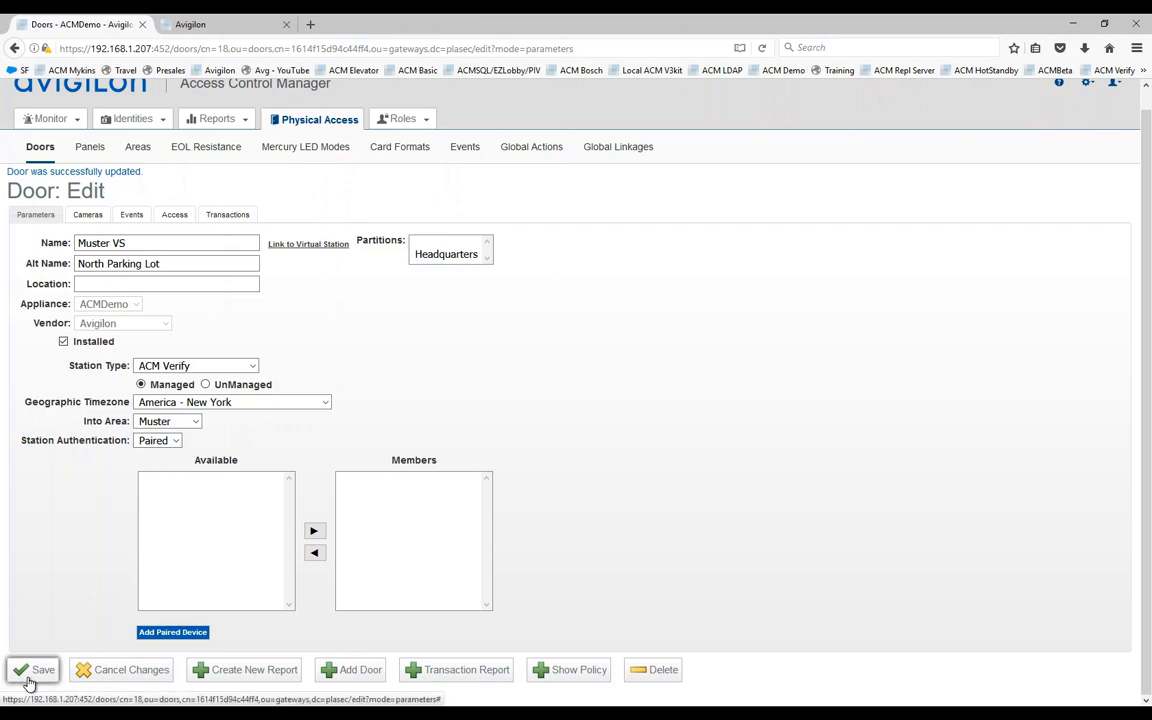
# Step: Add a paired device named 'My Iphone' and generate its pairing PIN
pyautogui.click(175, 633)
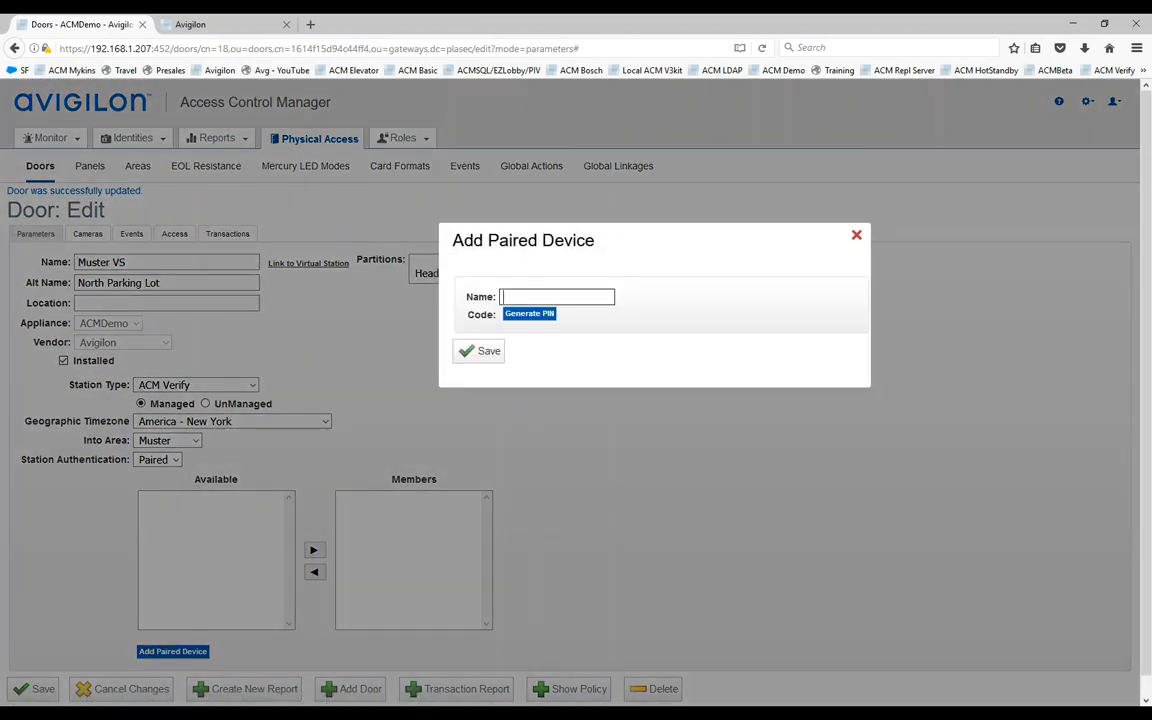
pyautogui.write('My')
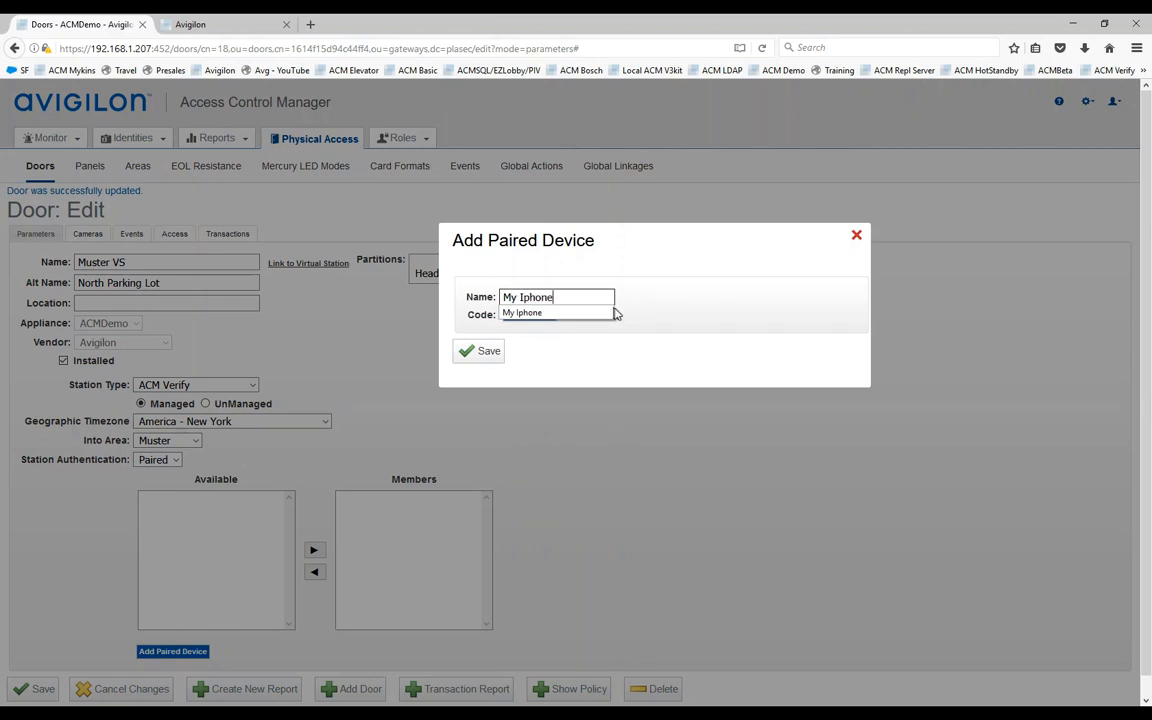
pyautogui.write(' Iphone')
pyautogui.click(527, 314)
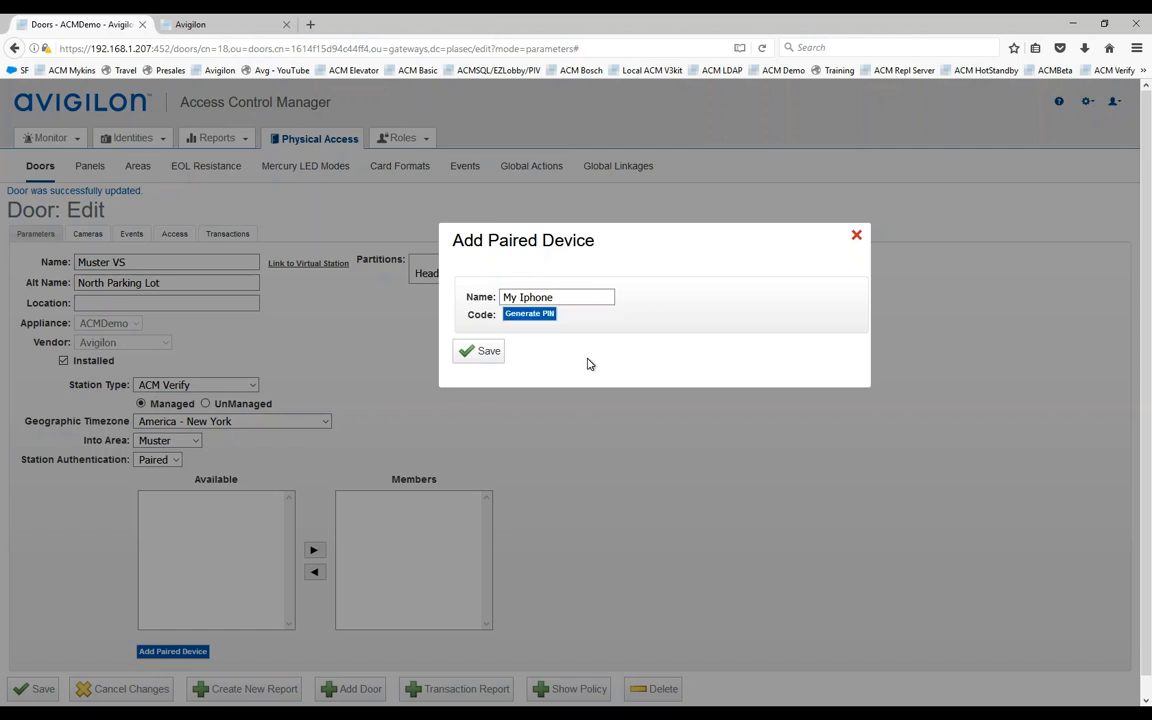
pyautogui.click(528, 316)
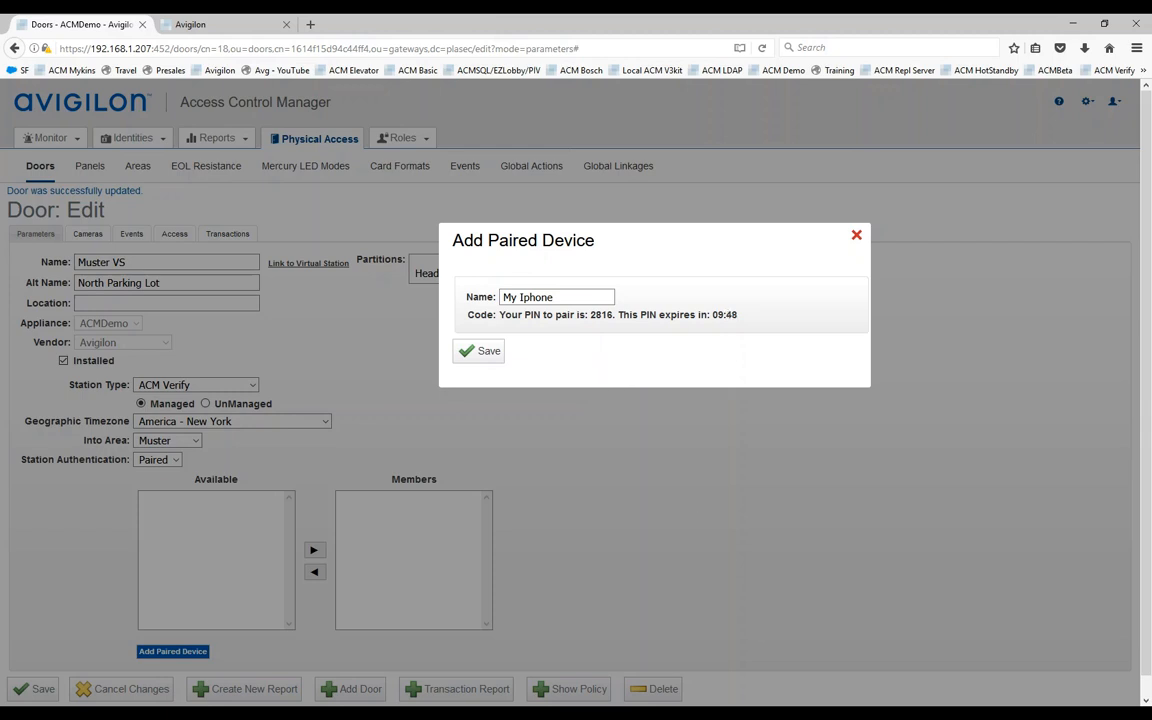
pyautogui.hotkey('alt', 'Tab')
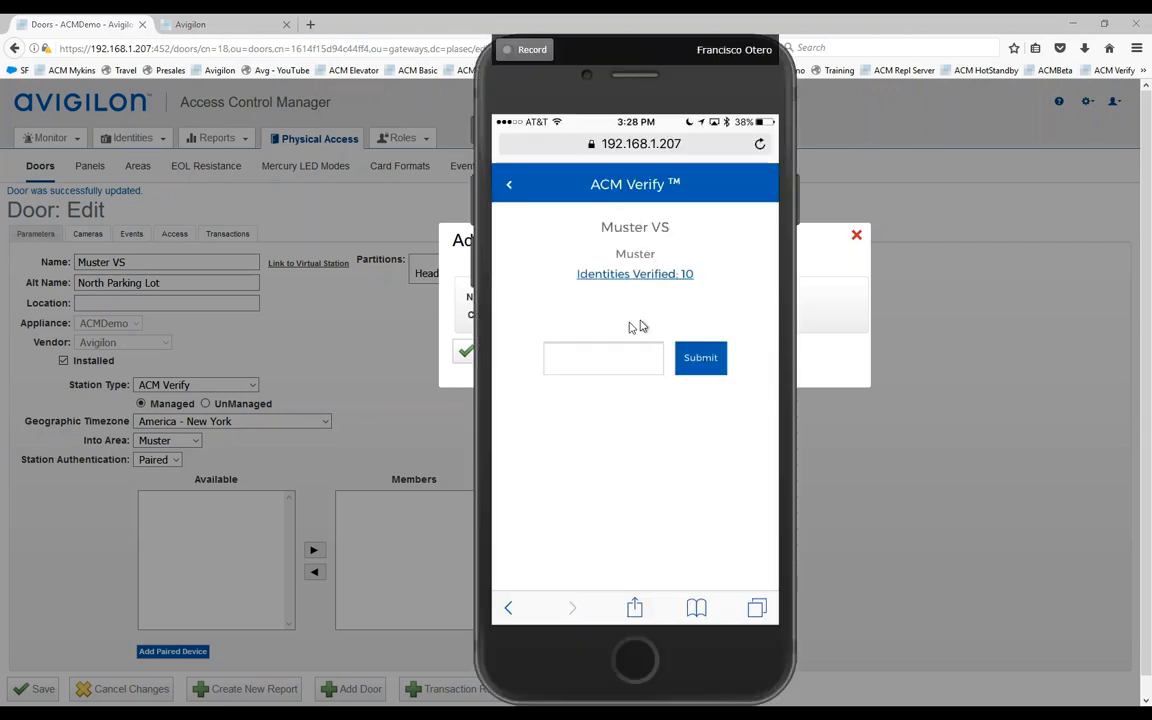
# Step: On the phone, go back to the station list and open the Pair device page
pyautogui.click(508, 192)
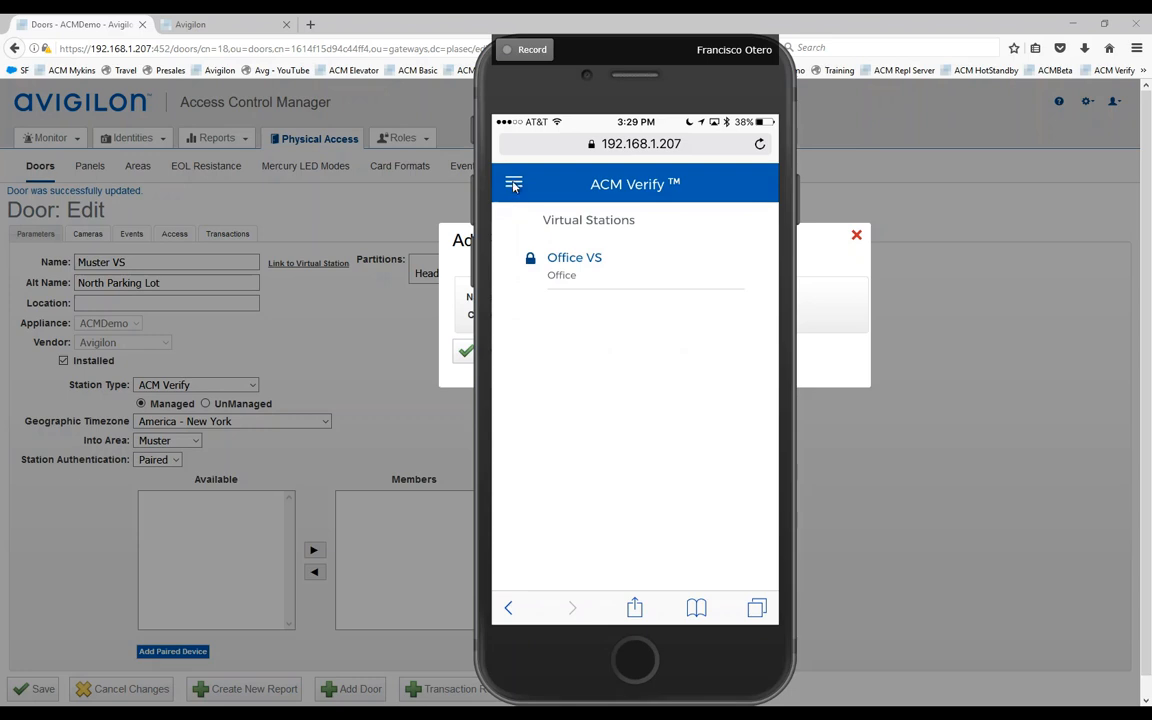
pyautogui.click(514, 186)
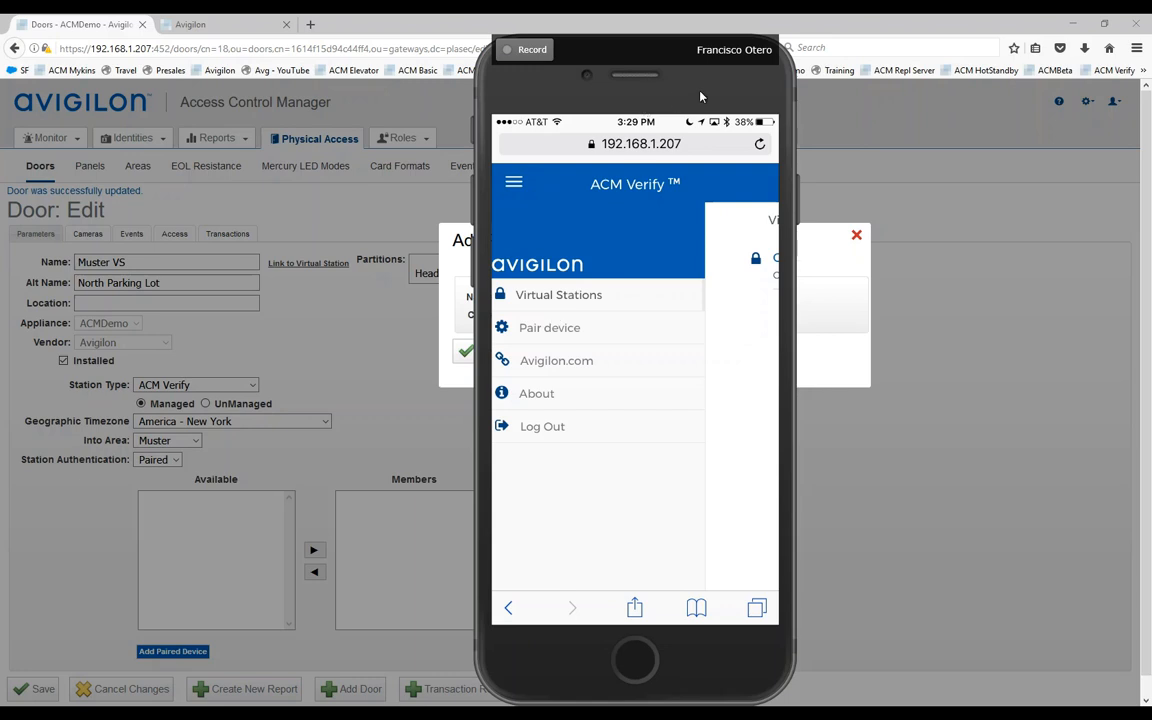
pyautogui.moveTo(682, 90); pyautogui.dragTo(315, 90)
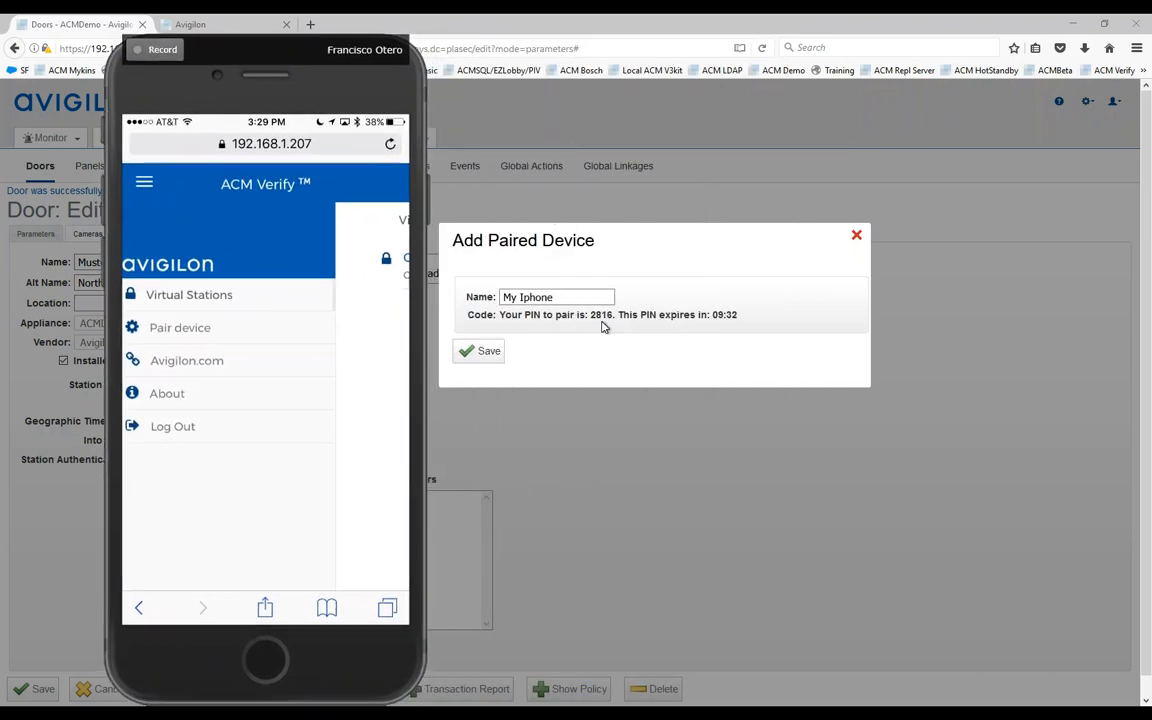
pyautogui.click(188, 331)
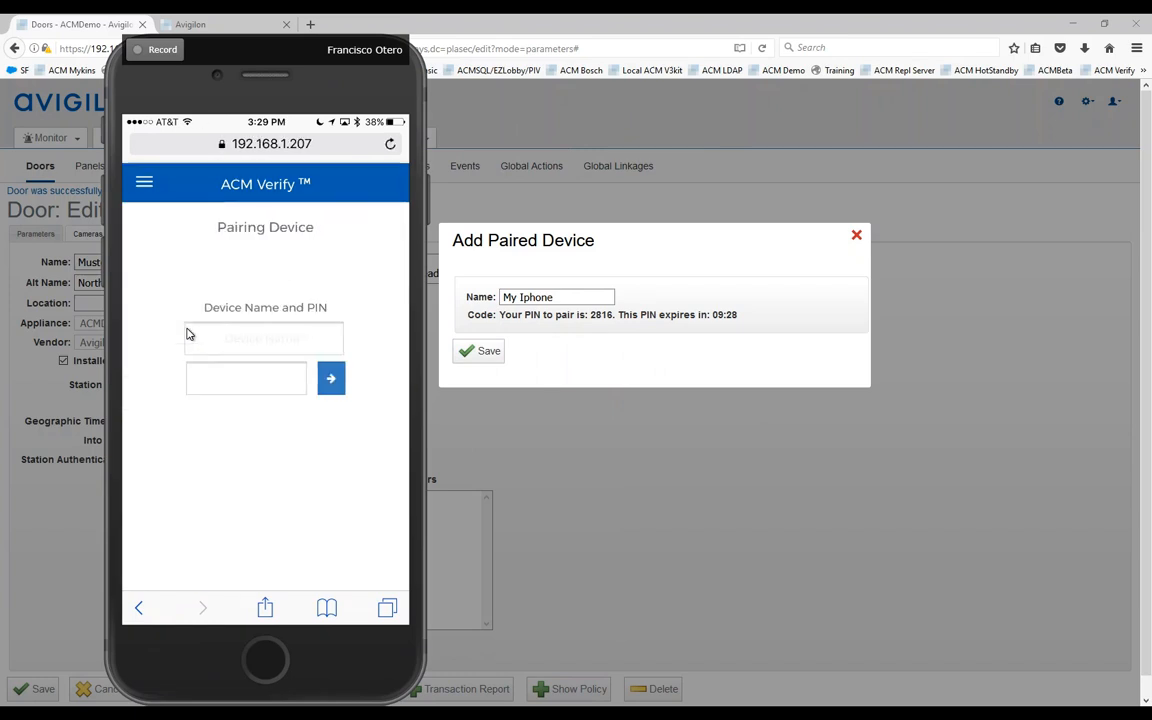
# Step: Enter 'My Iphone' and the generated PIN on the phone, then save the paired device
pyautogui.click(267, 346)
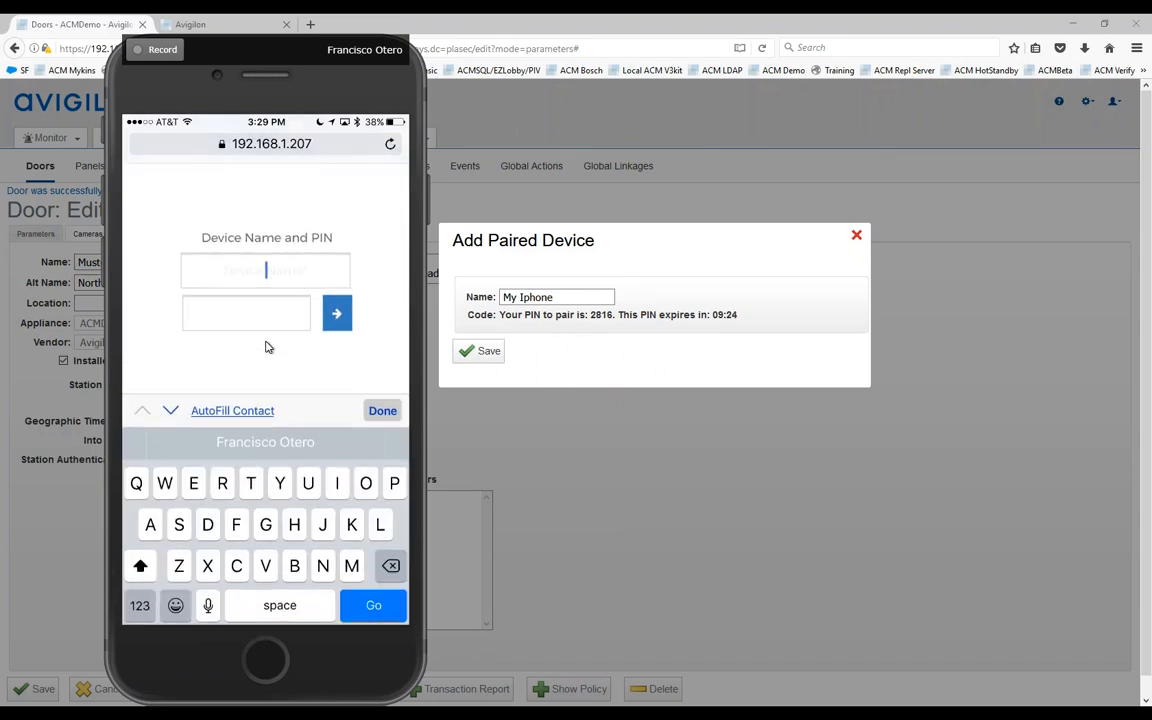
pyautogui.write('My ')
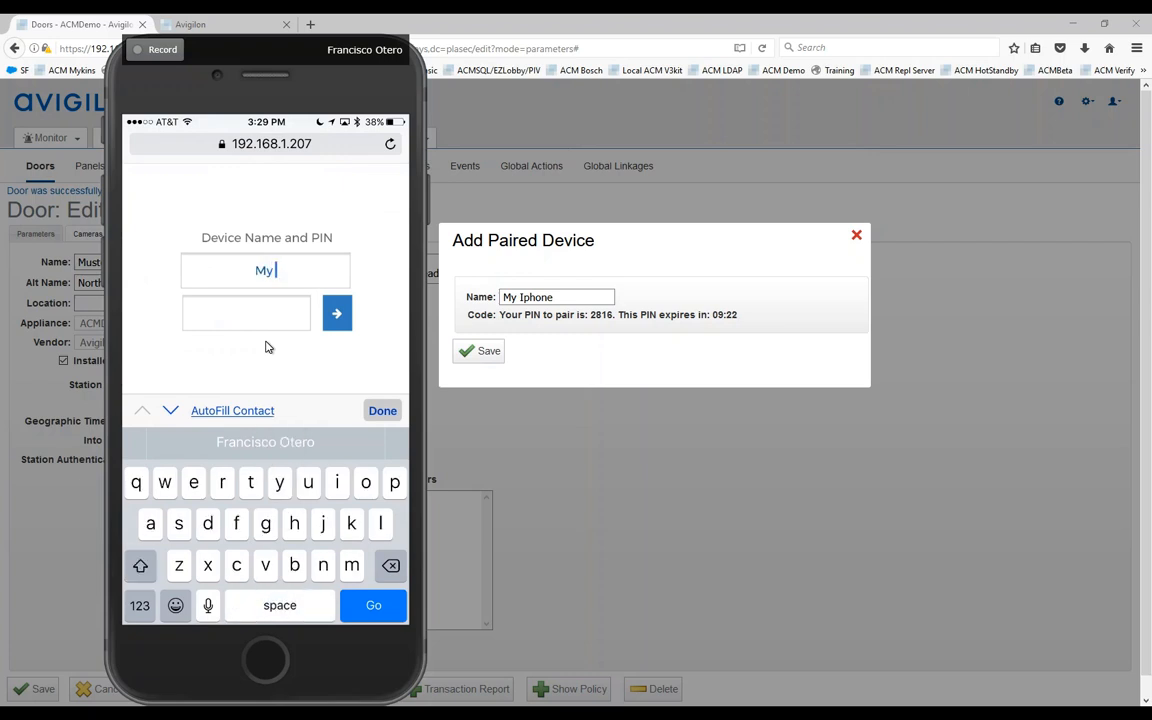
pyautogui.write('Iphone')
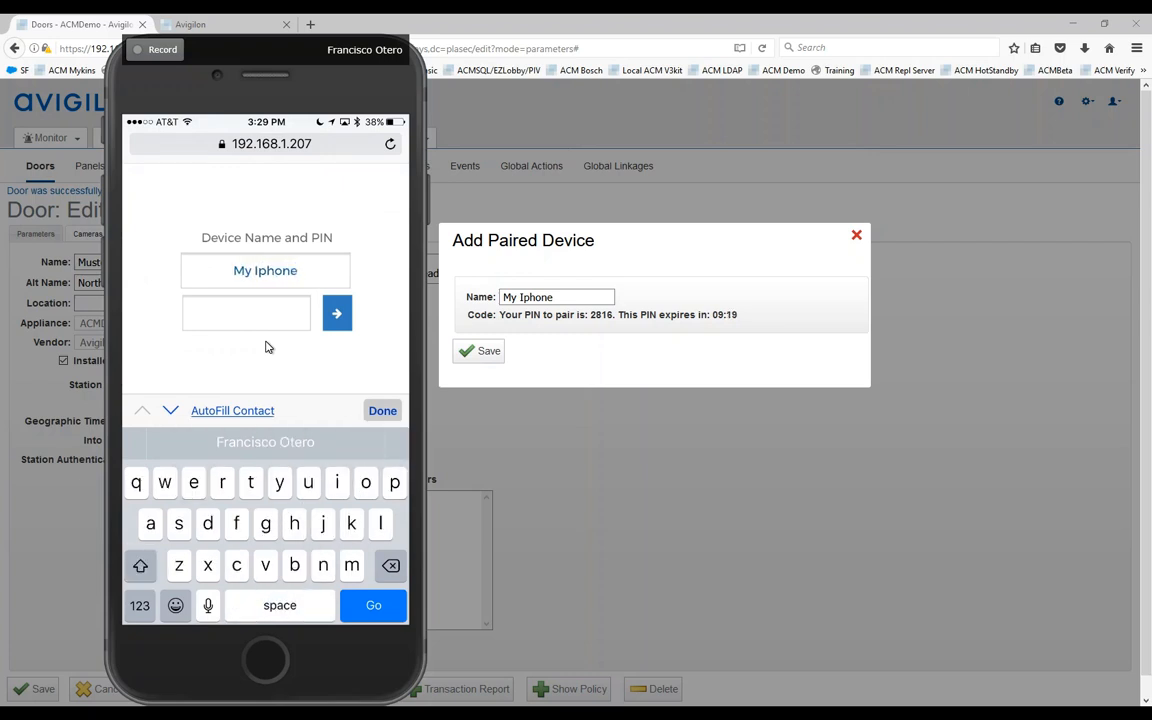
pyautogui.press('Tab')
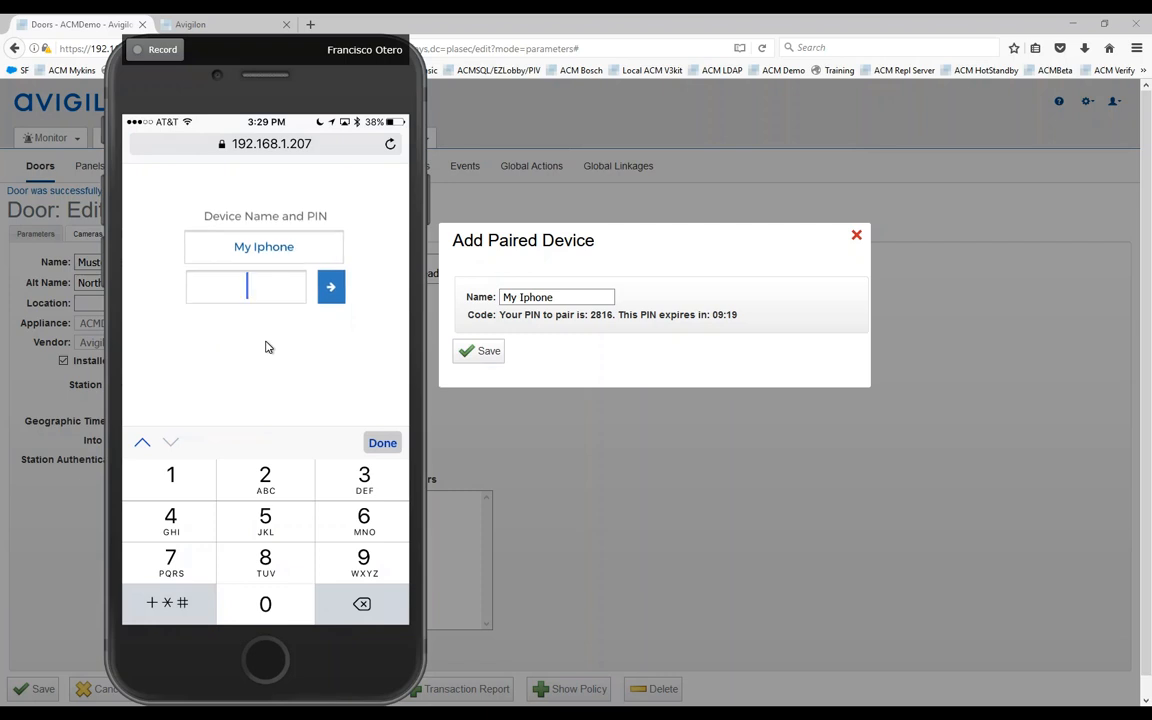
pyautogui.write('281')
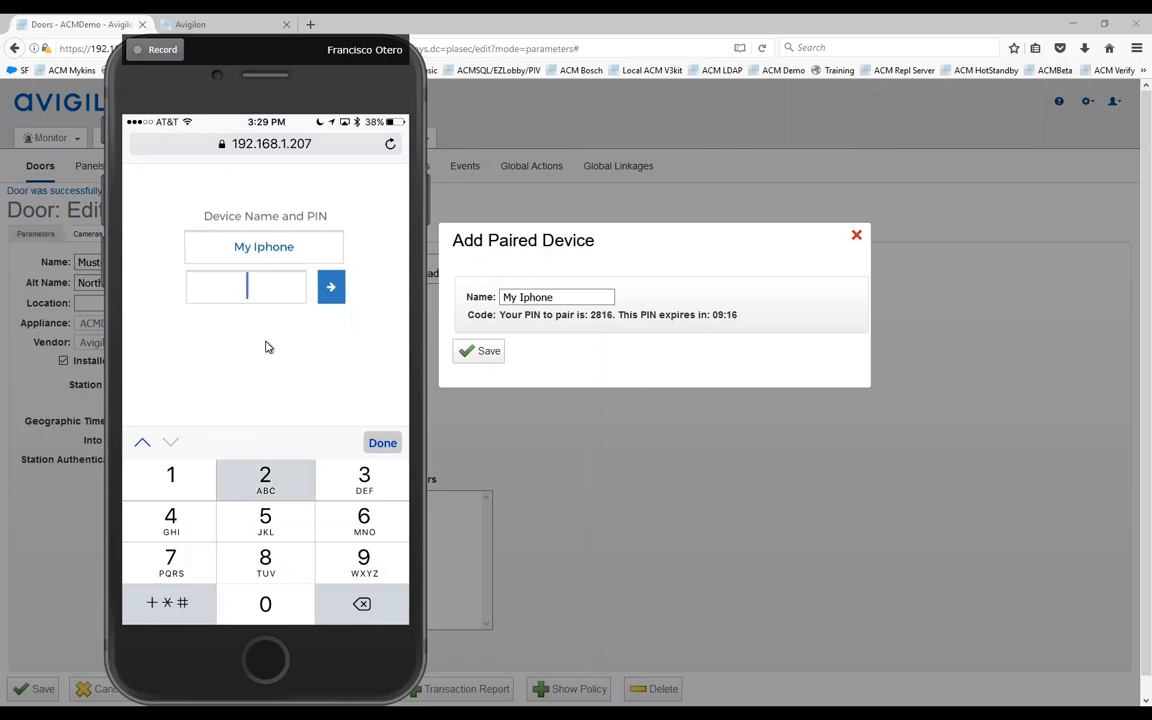
pyautogui.write('6')
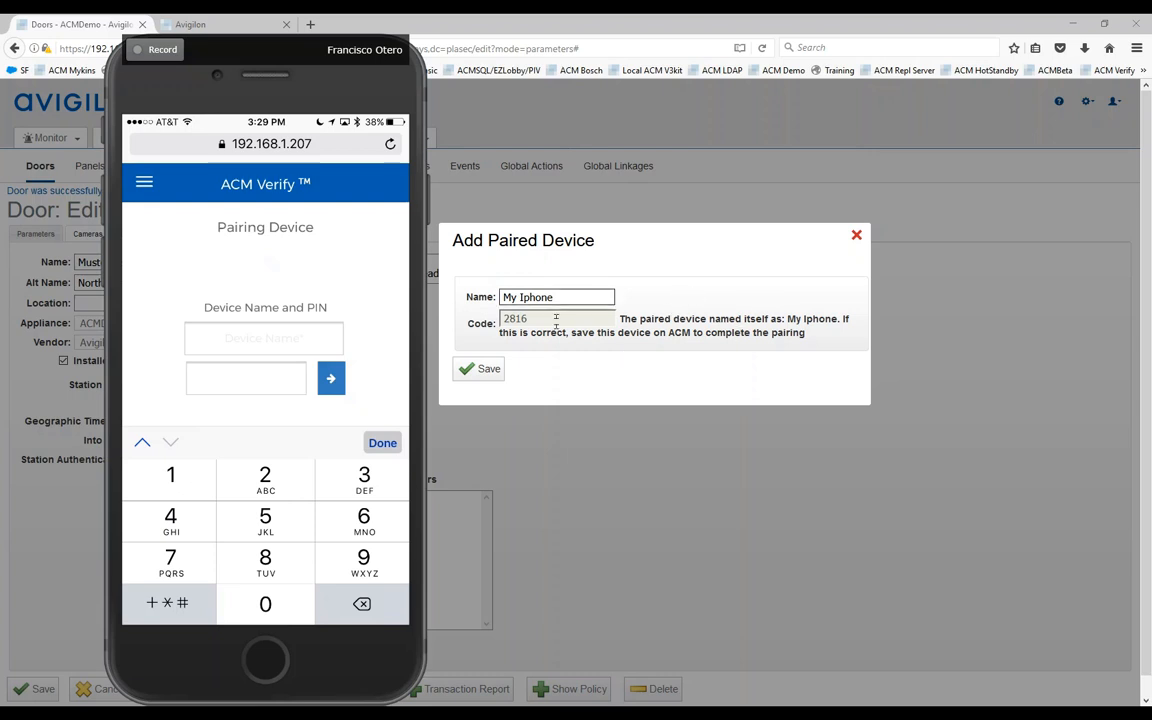
pyautogui.click(483, 370)
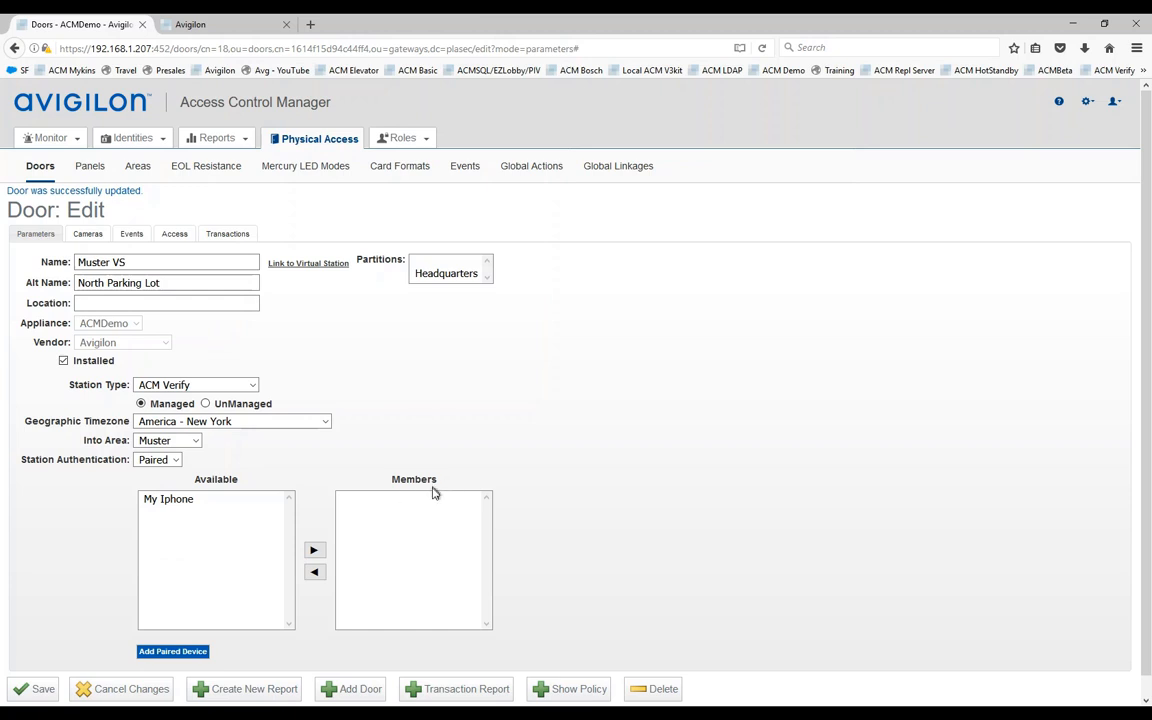
# Step: Move My Iphone from Available to the Muster VS paired Members list and save the door
pyautogui.moveTo(756, 716)
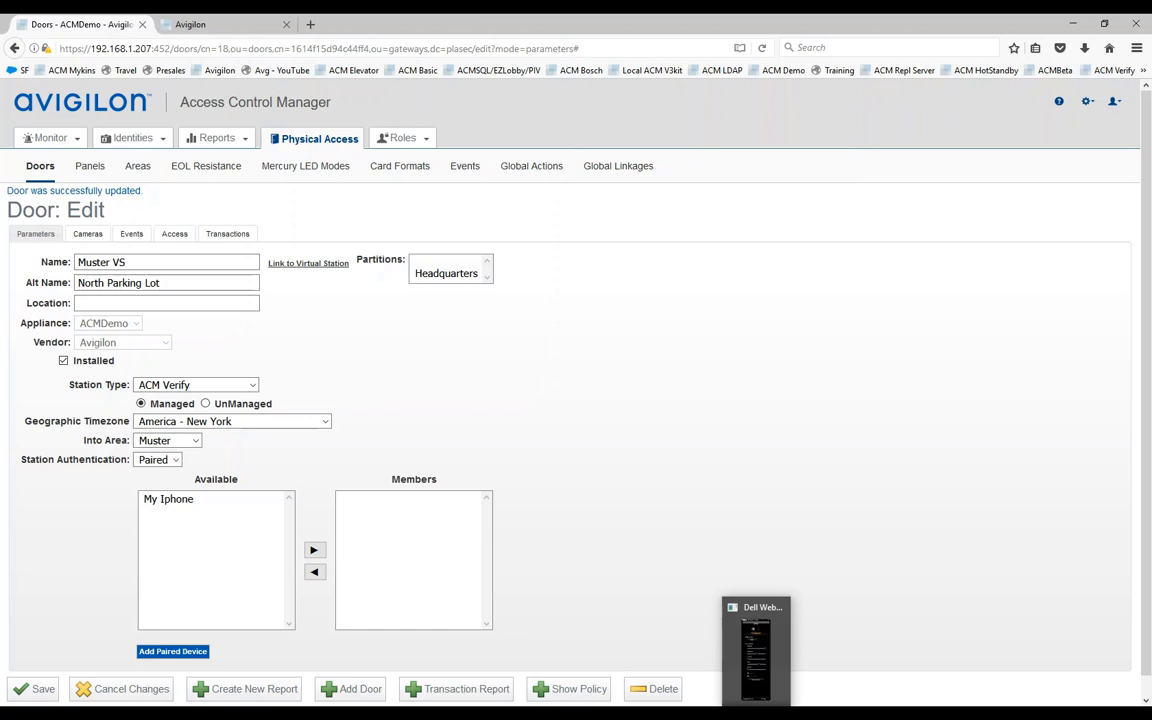
pyautogui.click(756, 716)
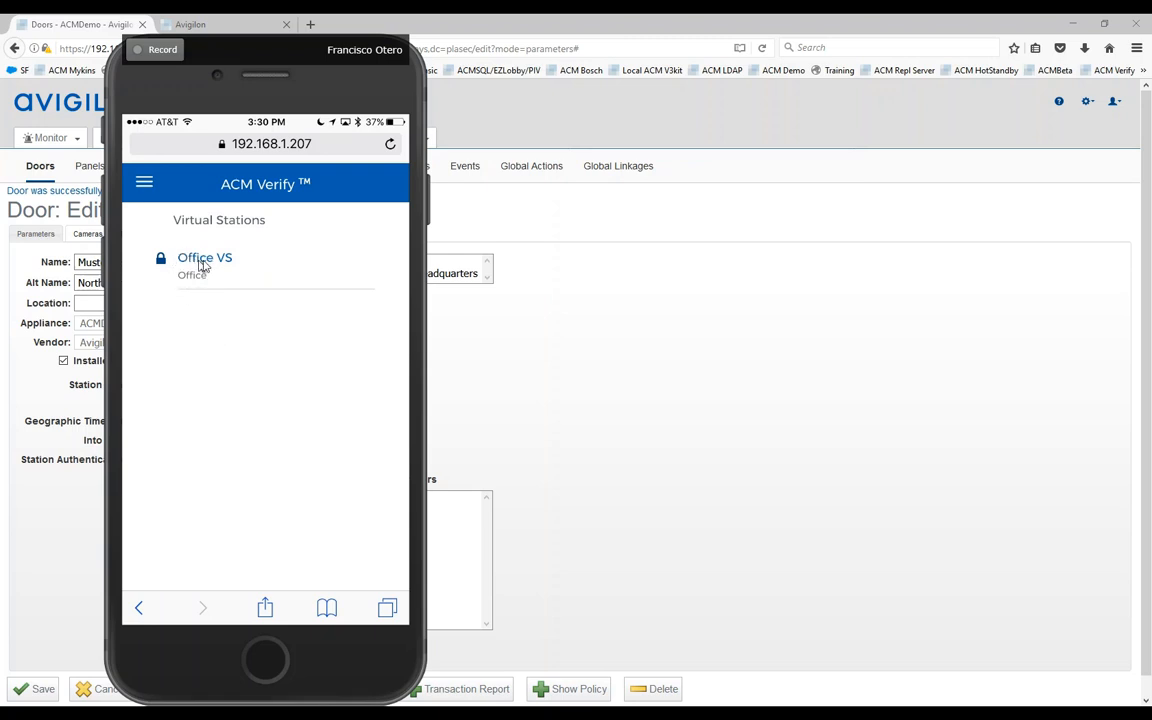
pyautogui.moveTo(322, 90); pyautogui.dragTo(736, 95)
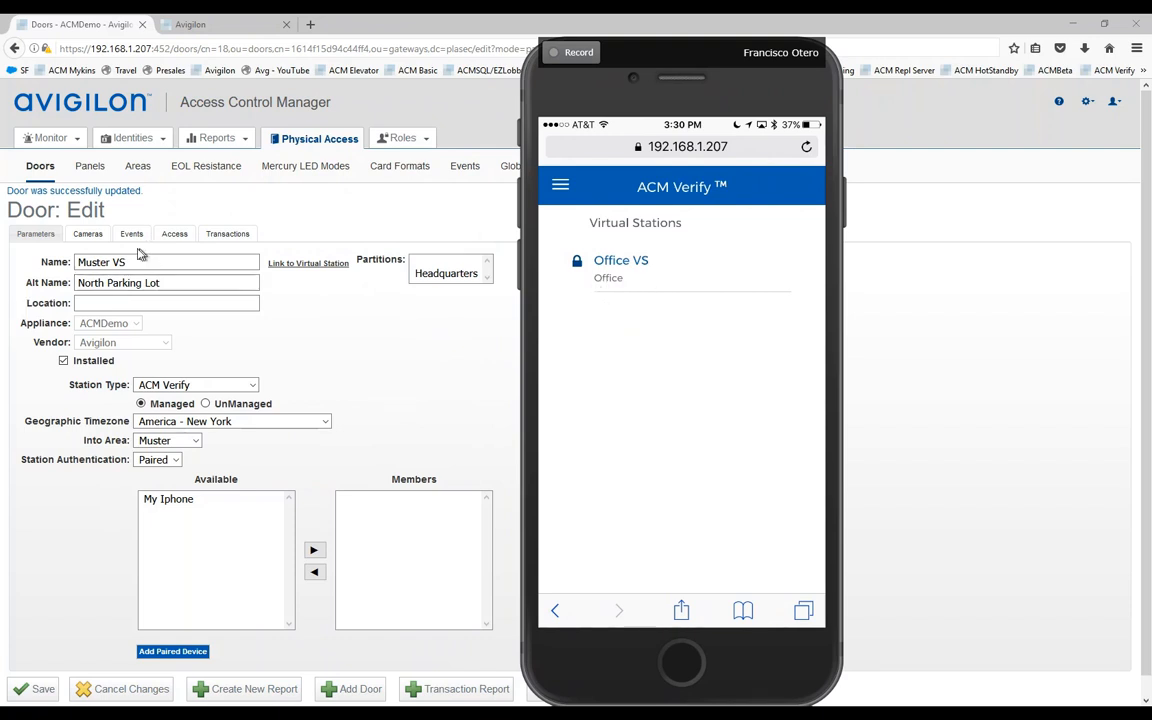
pyautogui.click(165, 500)
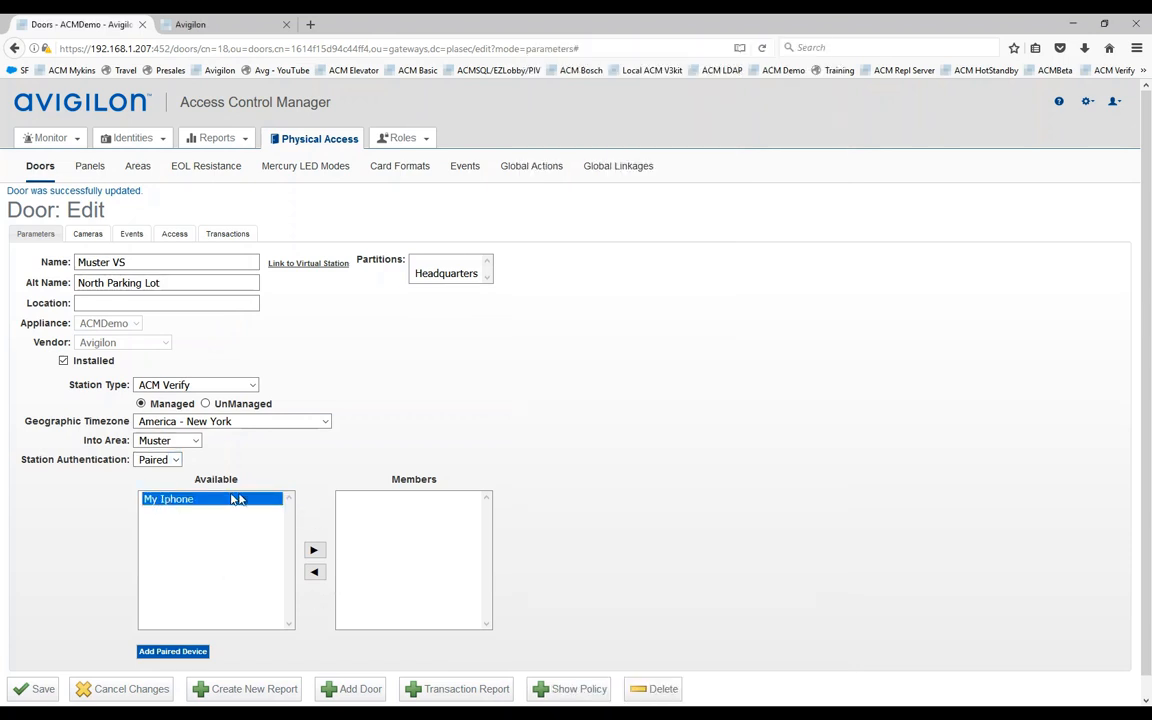
pyautogui.click(315, 552)
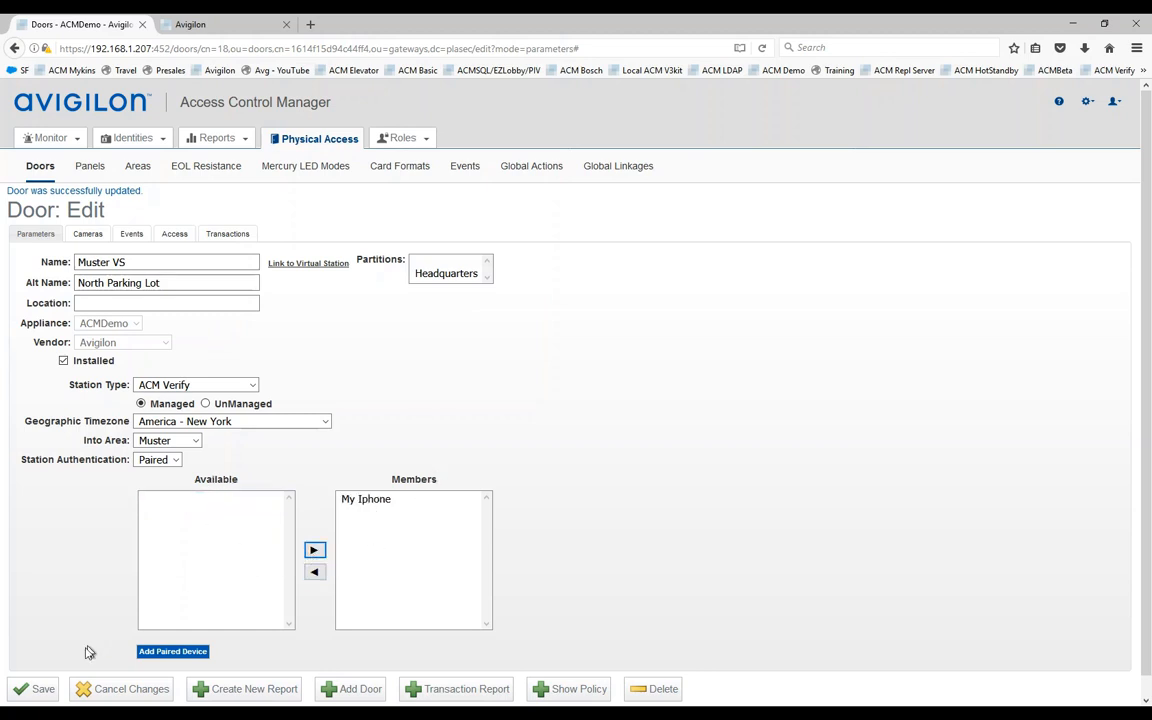
pyautogui.click(37, 691)
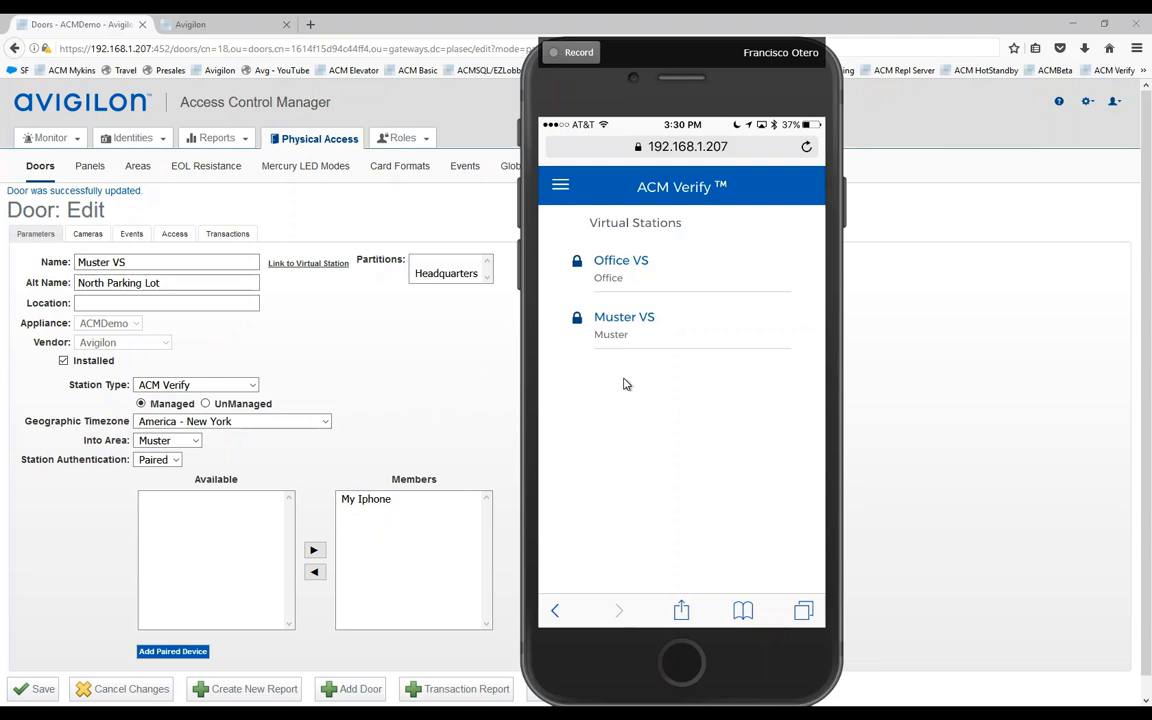
pyautogui.click(1087, 101)
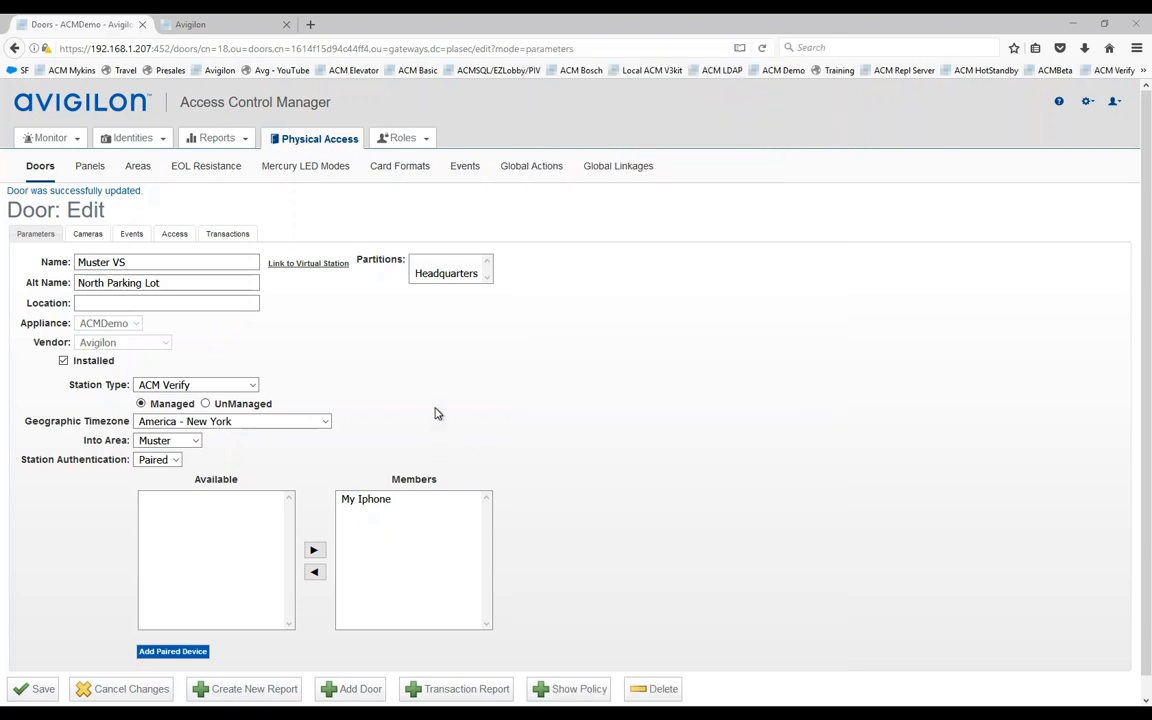
pyautogui.moveTo(57, 145)
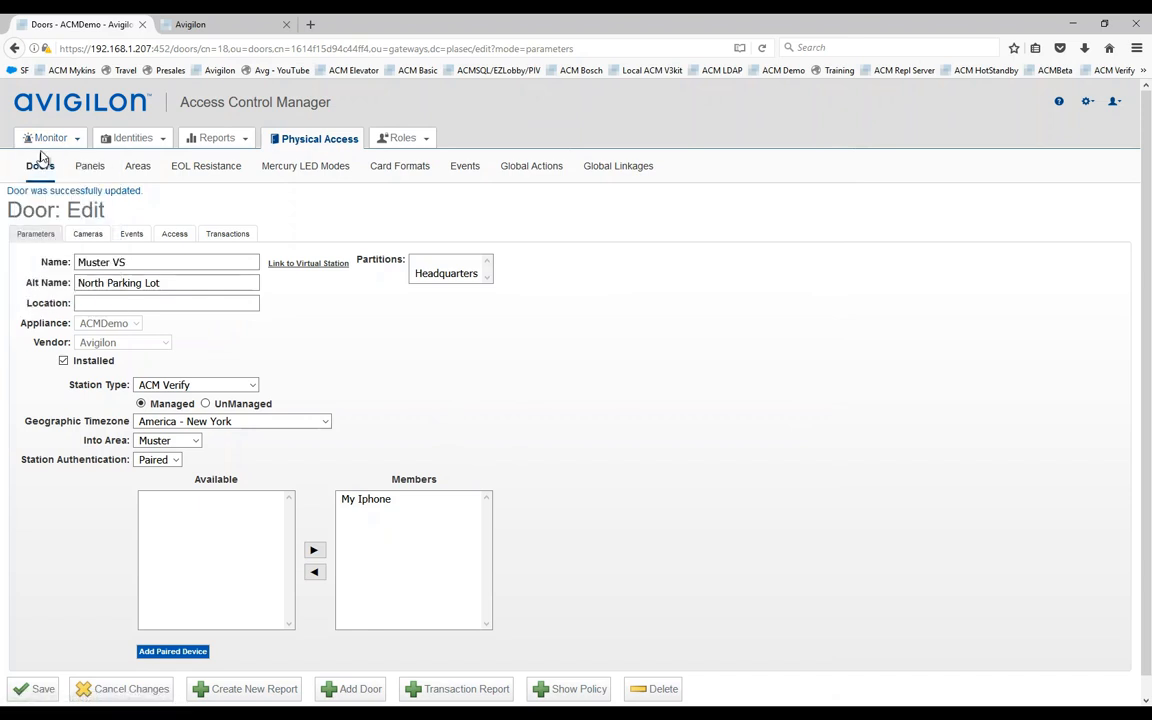
# Step: Open Monitor > Maps in a new browser tab and switch to it
pyautogui.rightClick(33, 276)
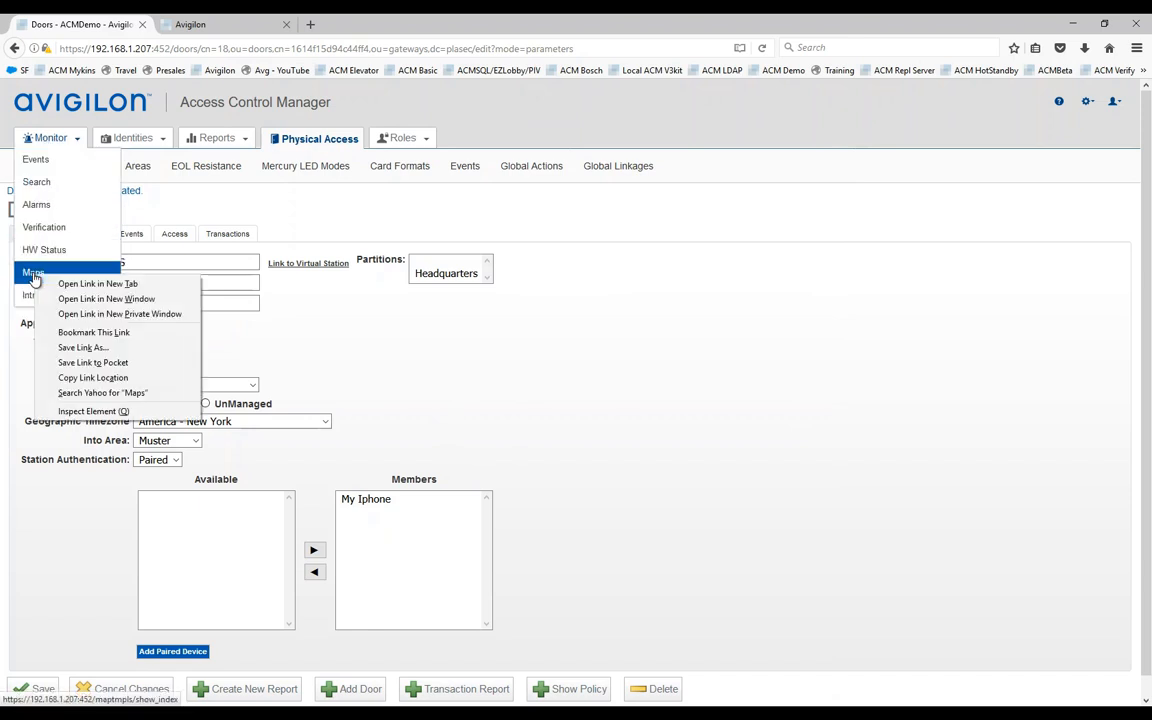
pyautogui.click(100, 284)
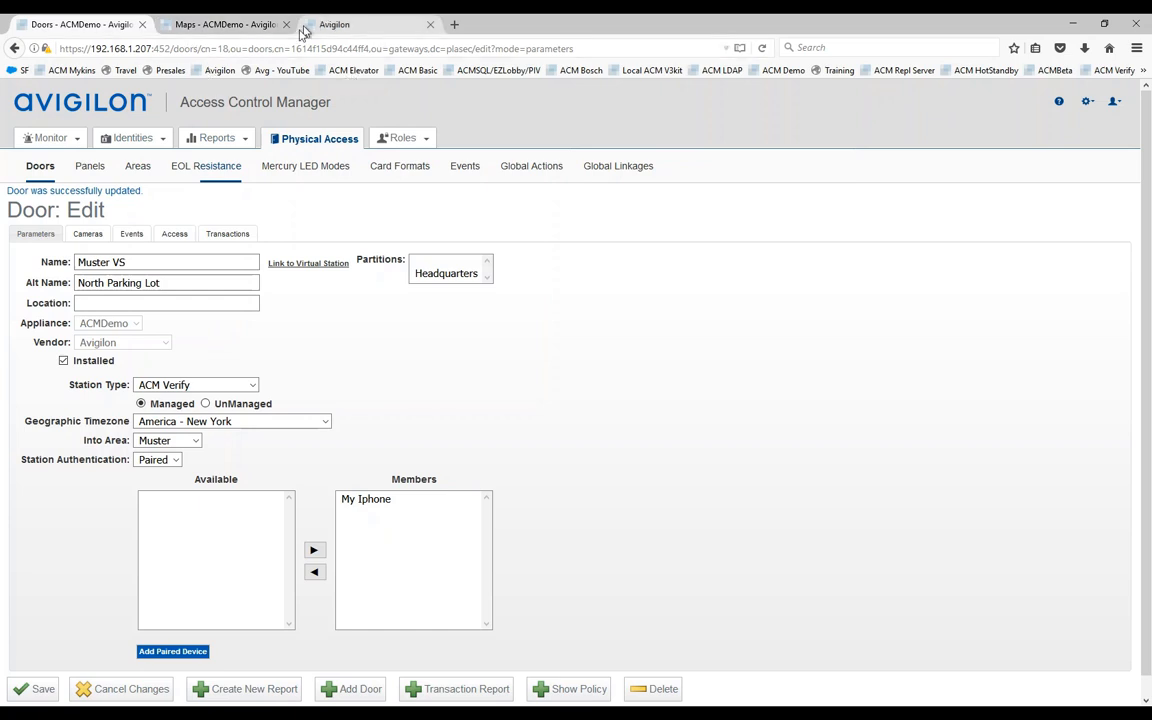
pyautogui.click(190, 26)
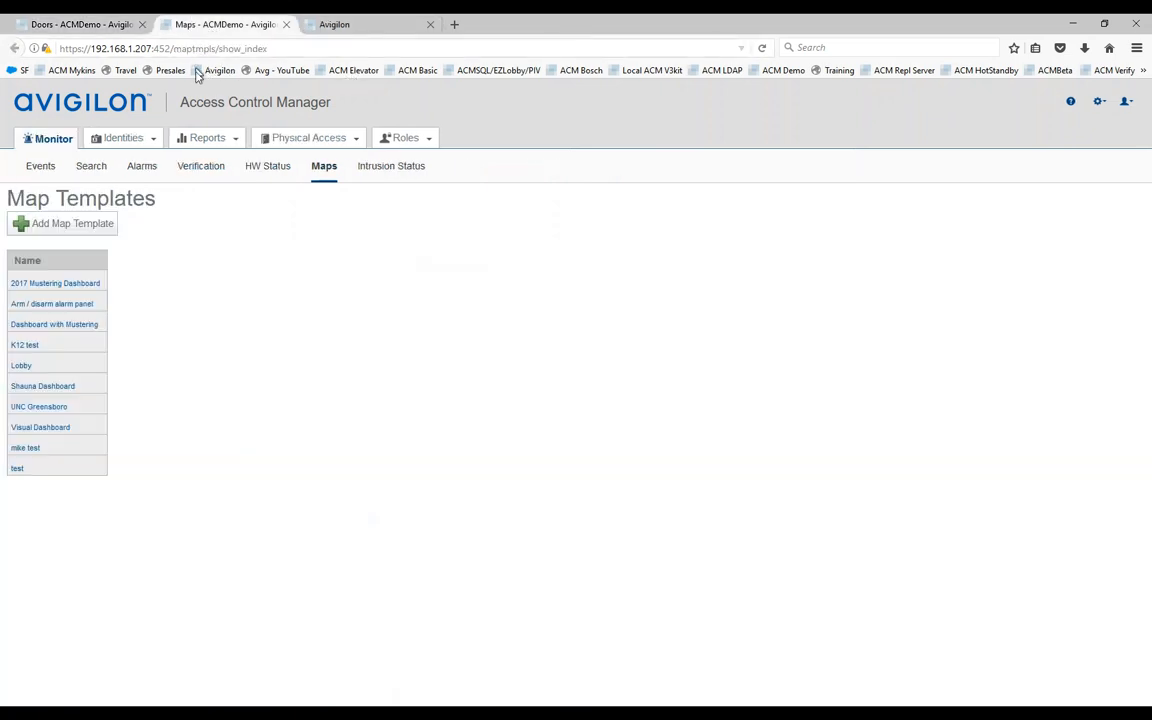
# Step: Open '2017 Mustering Dashboard' from the Map Templates list
pyautogui.click(39, 285)
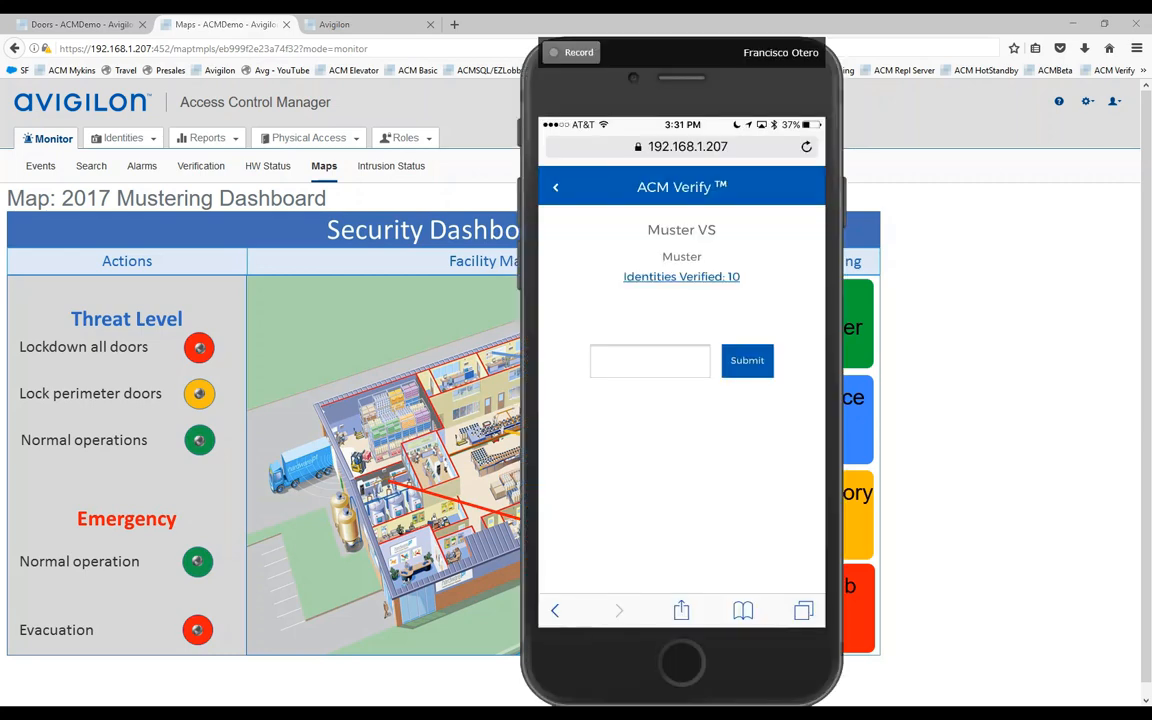
# Step: Drag the phone mirror left to reveal the Muster tally, then return the phone to the virtual stations list
pyautogui.moveTo(765, 90); pyautogui.dragTo(377, 86)
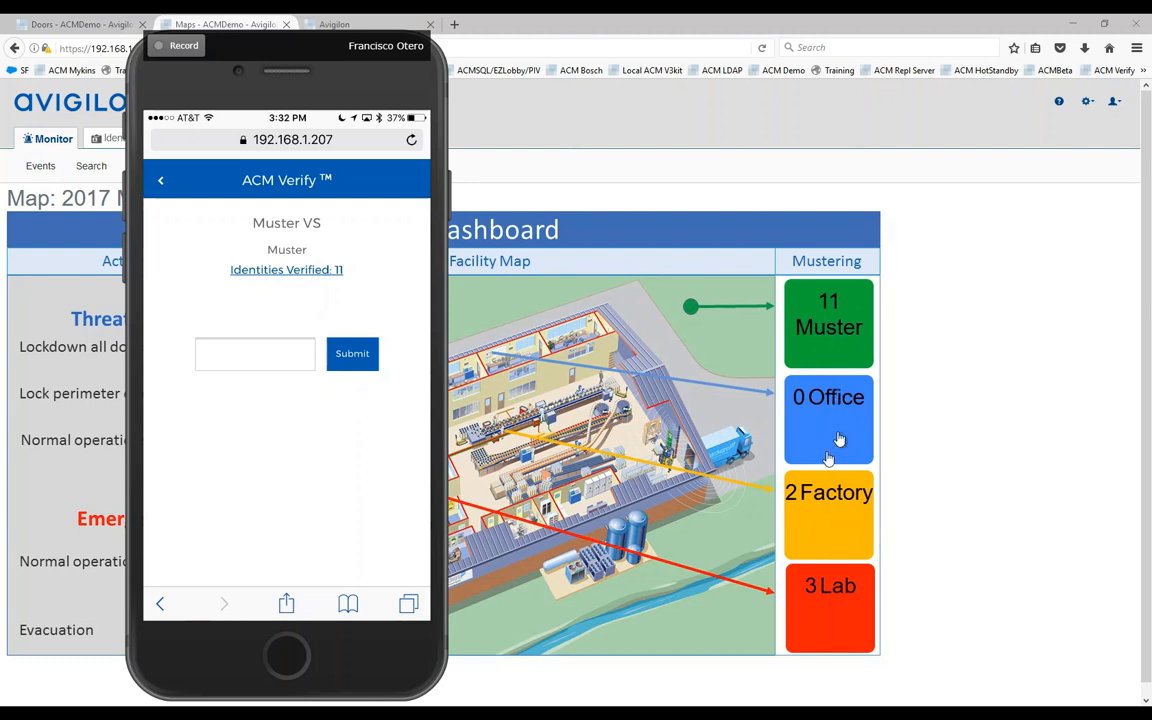
pyautogui.click(297, 277)
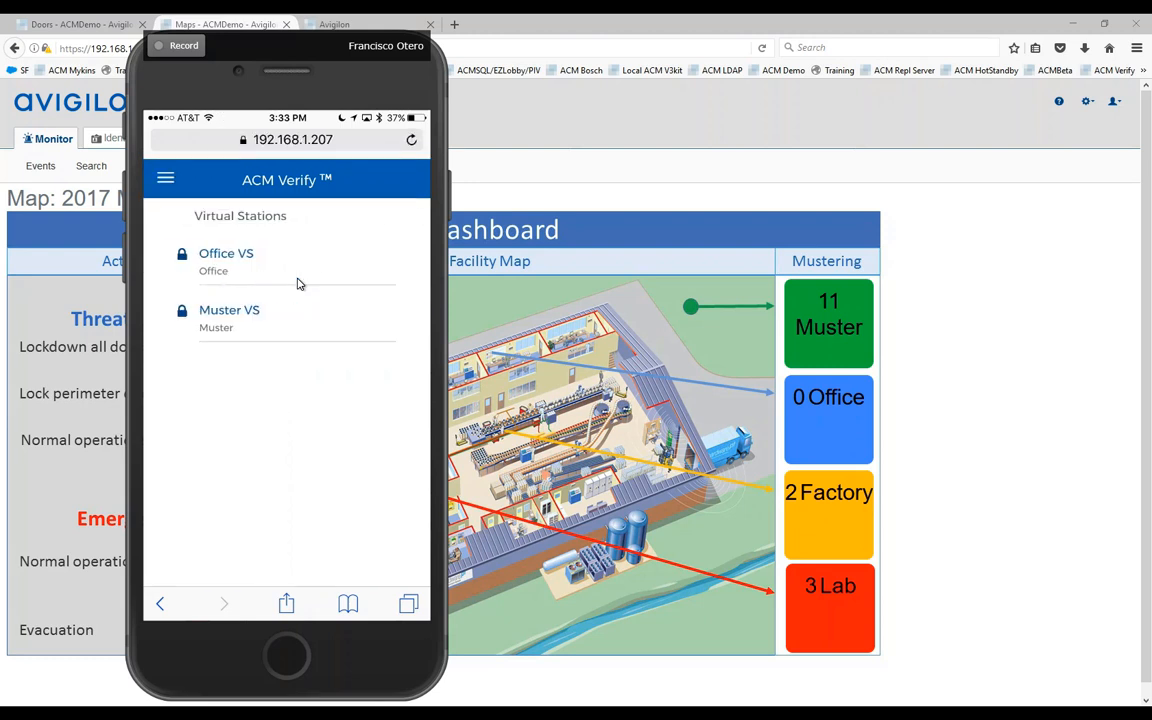
# Step: Open the Office VS station in ACM Verify on the phone
pyautogui.click(297, 284)
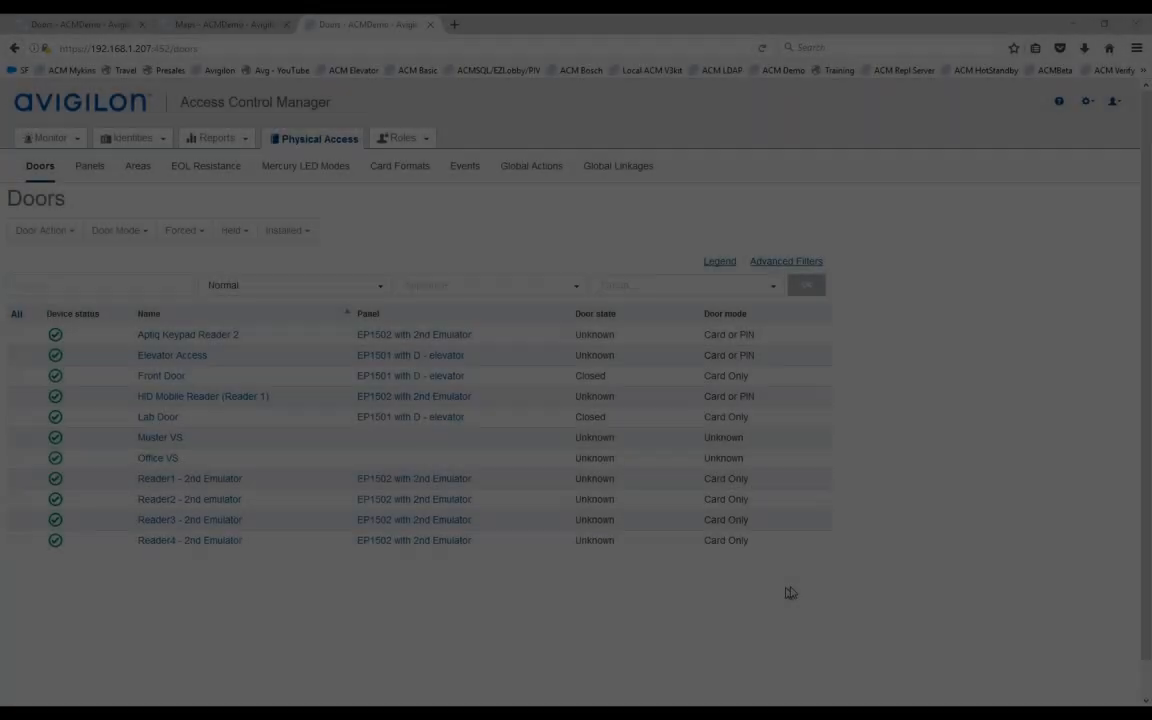
# Step: Scroll down the Normal-filtered Doors list to reach the Add Door link
pyautogui.scroll(-1, 905, 589)
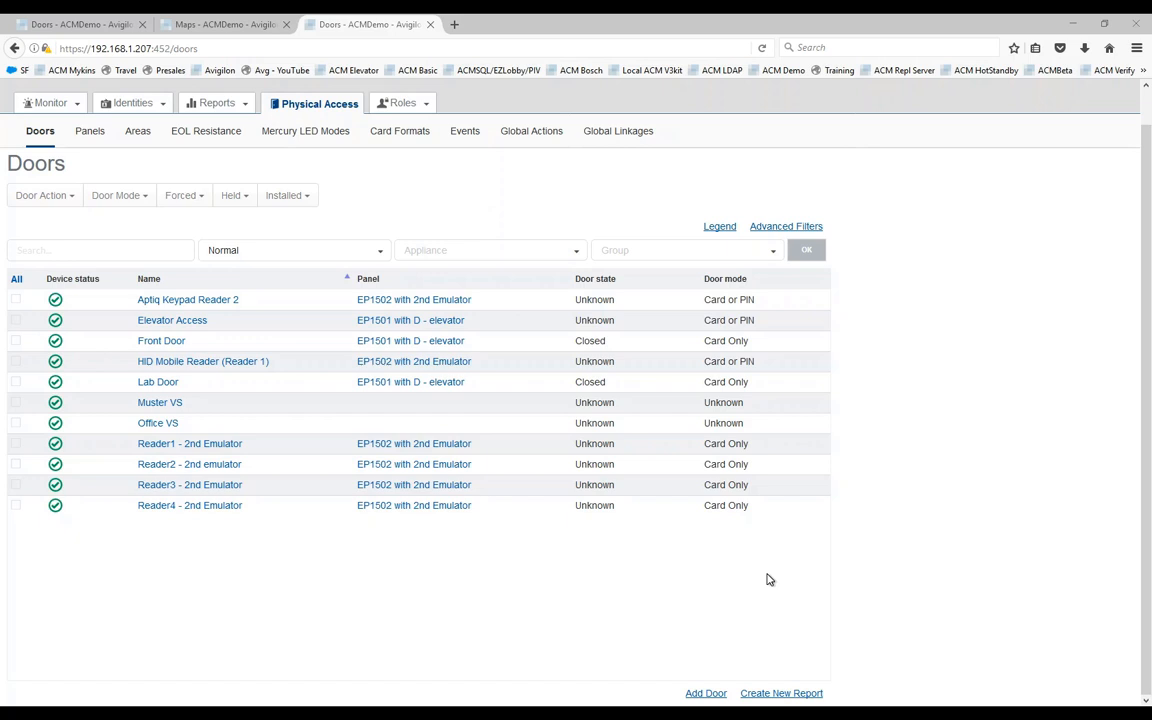
# Step: Start a new door named Emergency VS
pyautogui.click(708, 695)
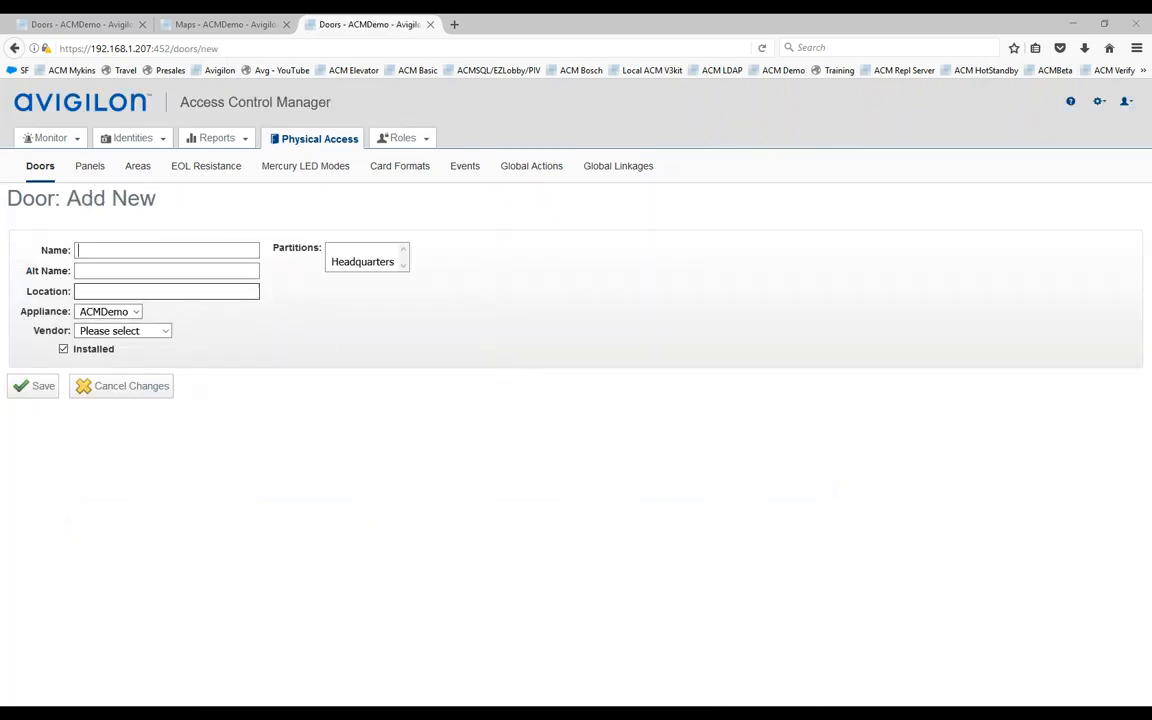
pyautogui.write('Emergecn')
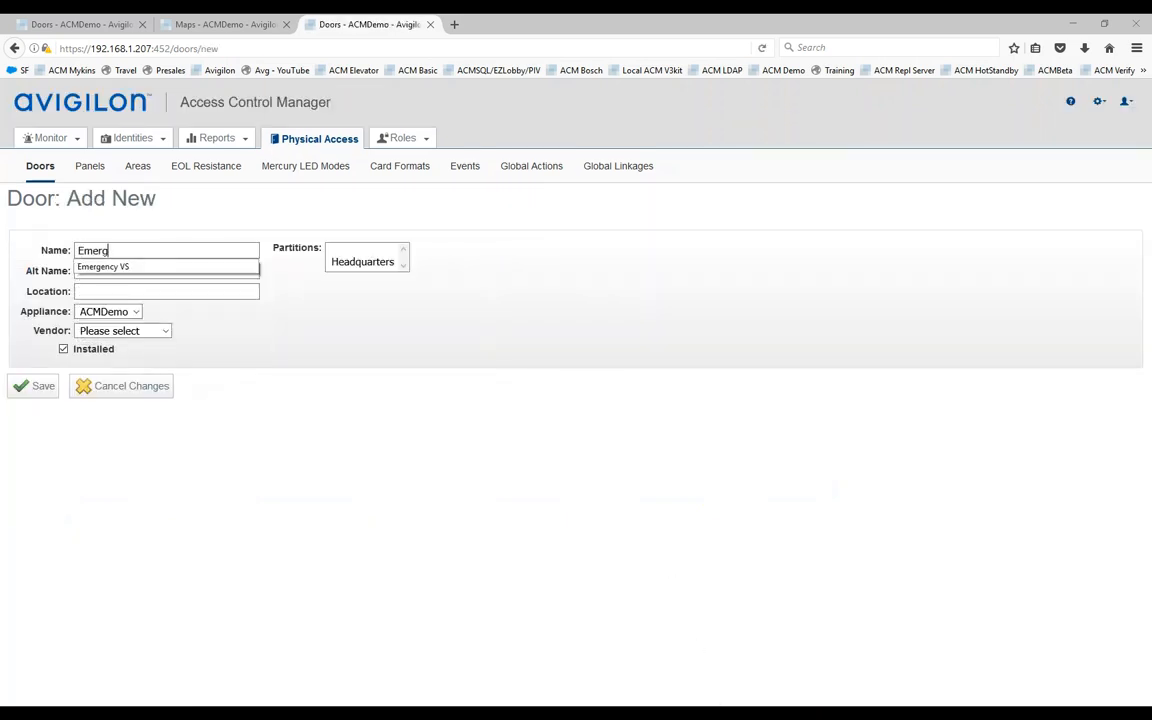
pyautogui.press('BackSpace')
pyautogui.press('BackSpace')
pyautogui.write('n')
pyautogui.click(138, 268)
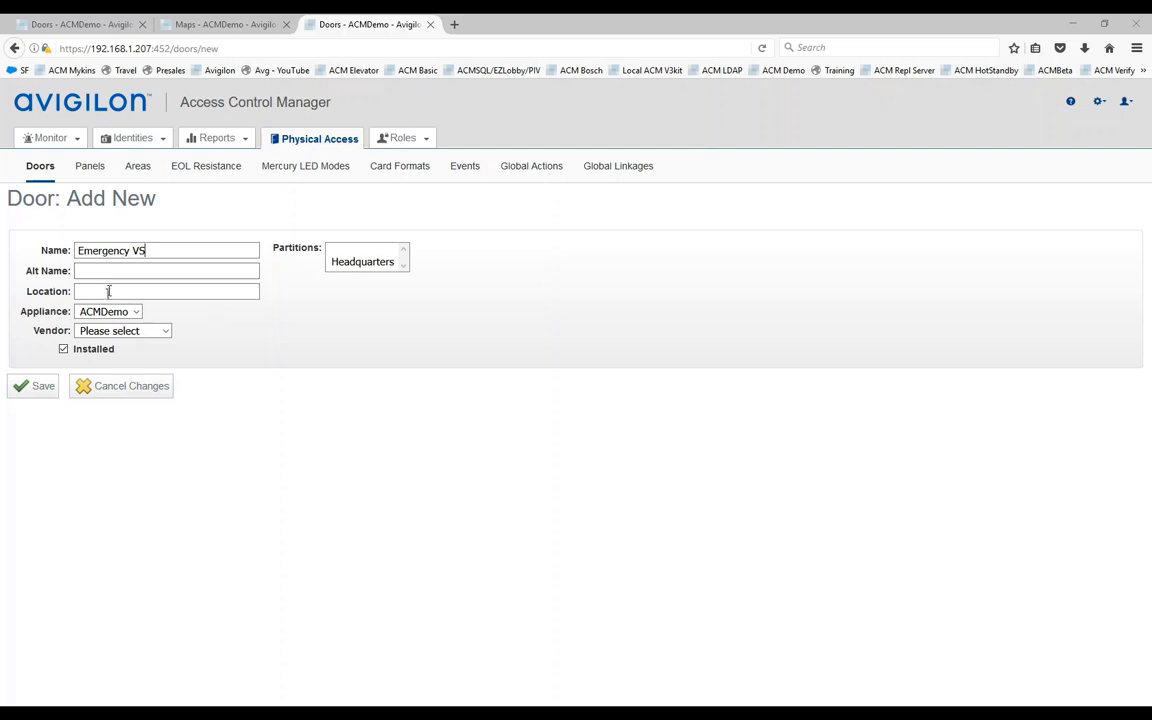
# Step: Set vendor Avigilon, keep Login station authentication, and save the Emergency VS station
pyautogui.click(167, 334)
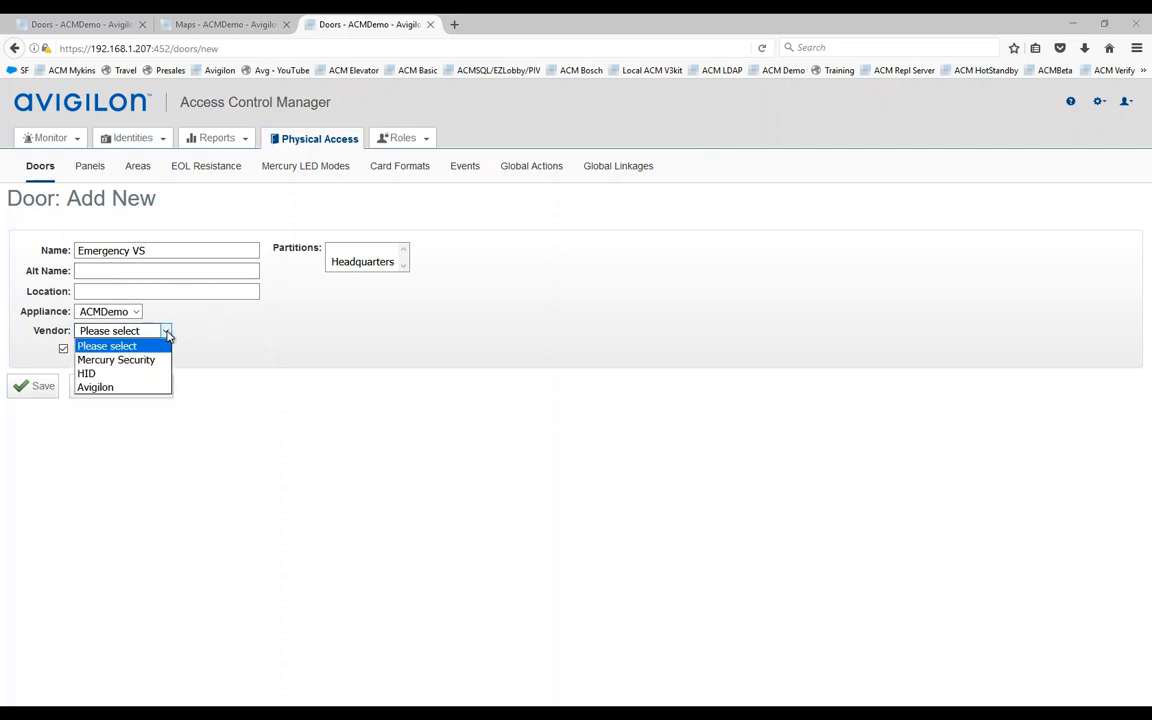
pyautogui.click(103, 388)
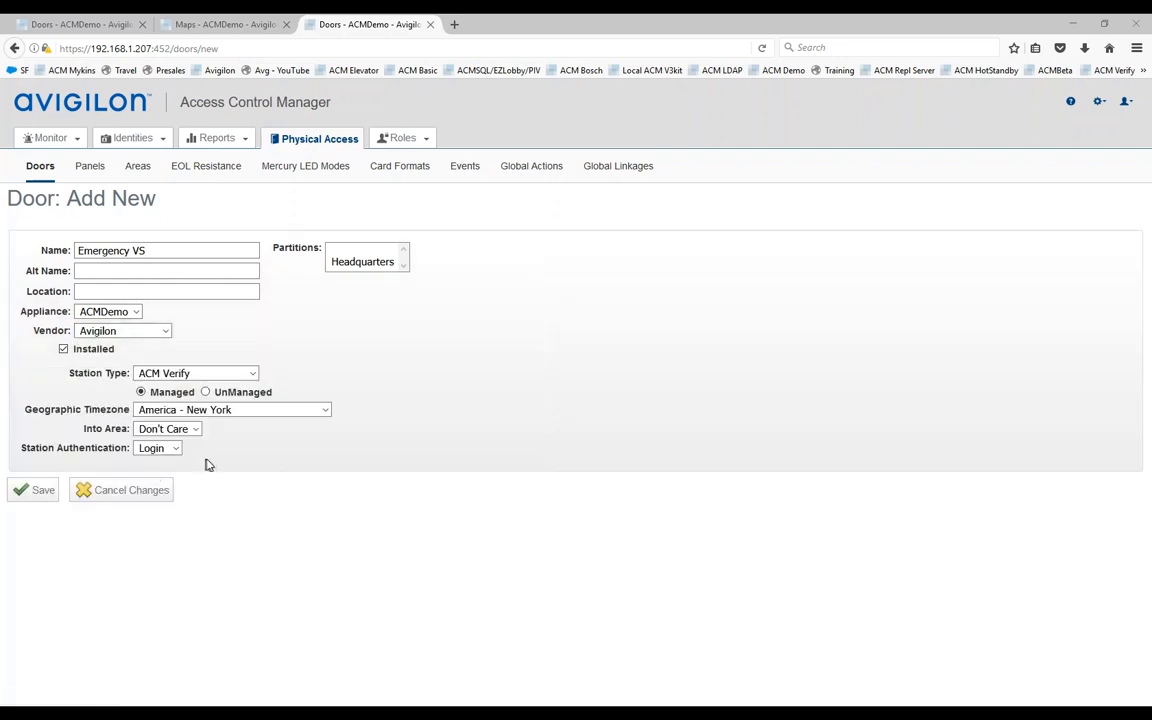
pyautogui.click(153, 450)
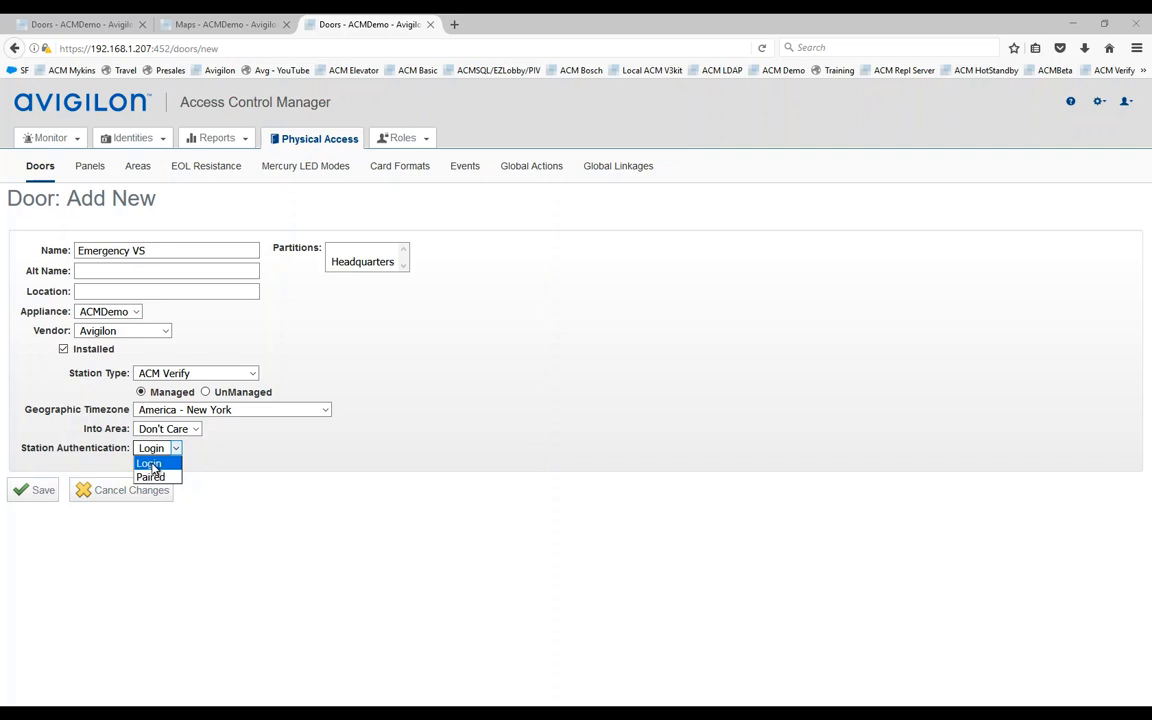
pyautogui.click(145, 463)
pyautogui.click(36, 493)
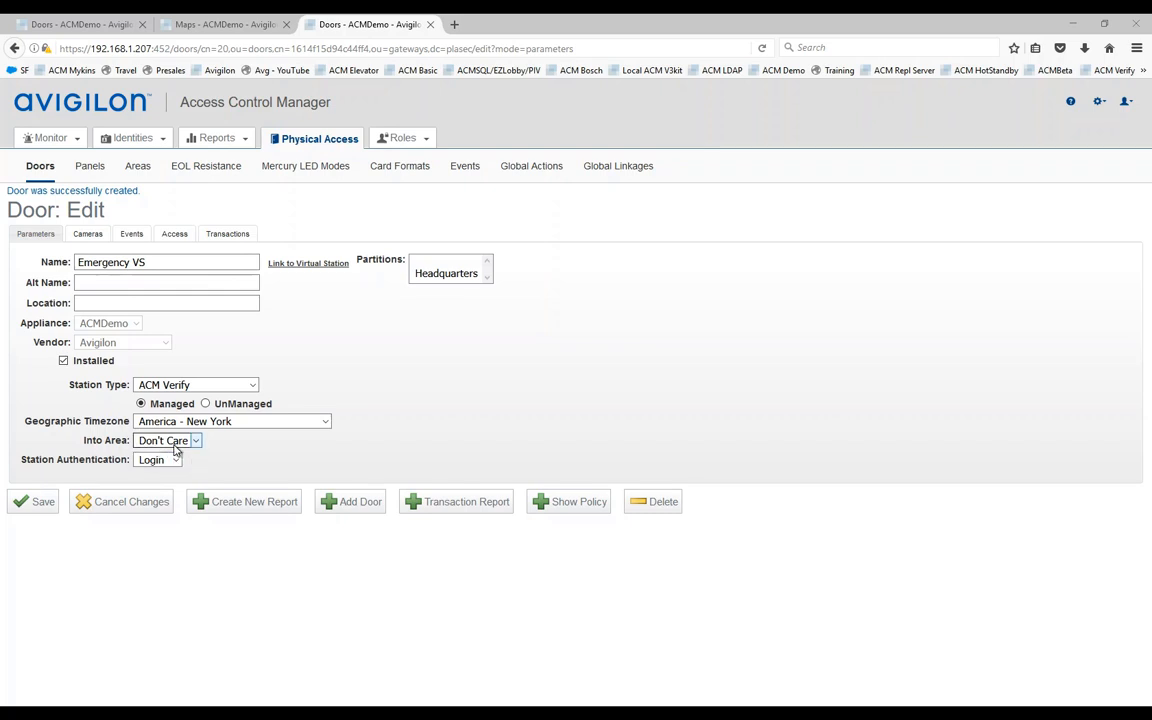
pyautogui.click(43, 502)
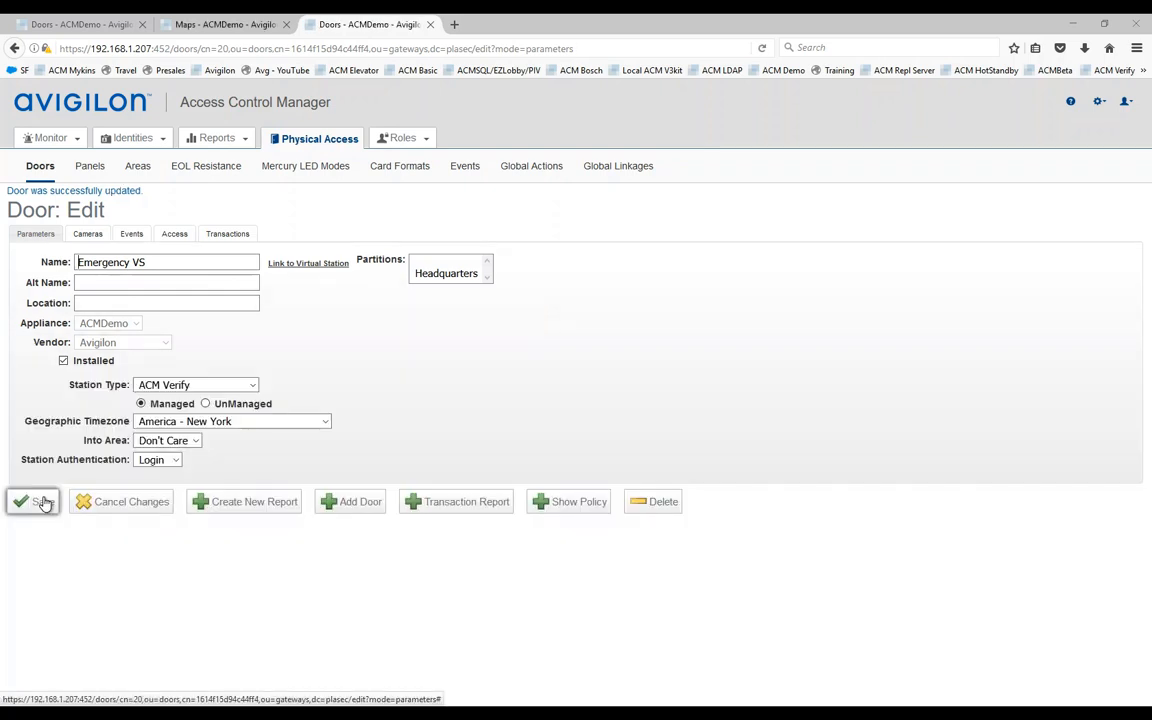
# Step: Move Emergency VS into the All Access 24X7 group's members and save
pyautogui.moveTo(404, 141)
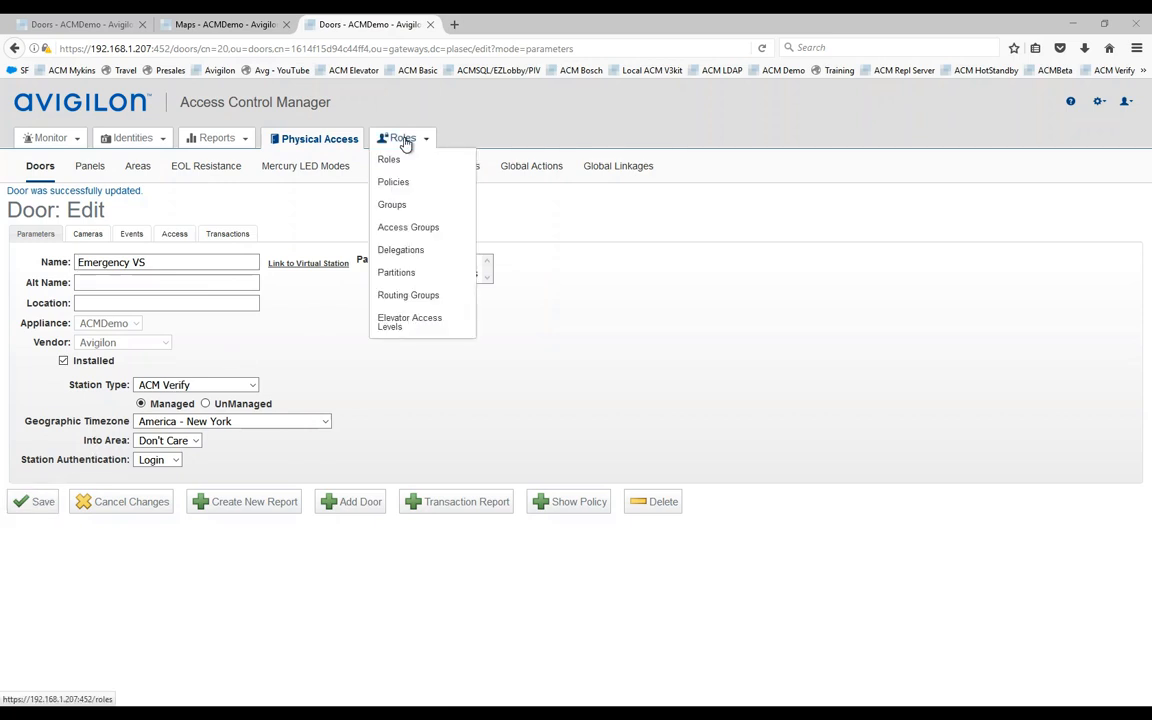
pyautogui.click(409, 230)
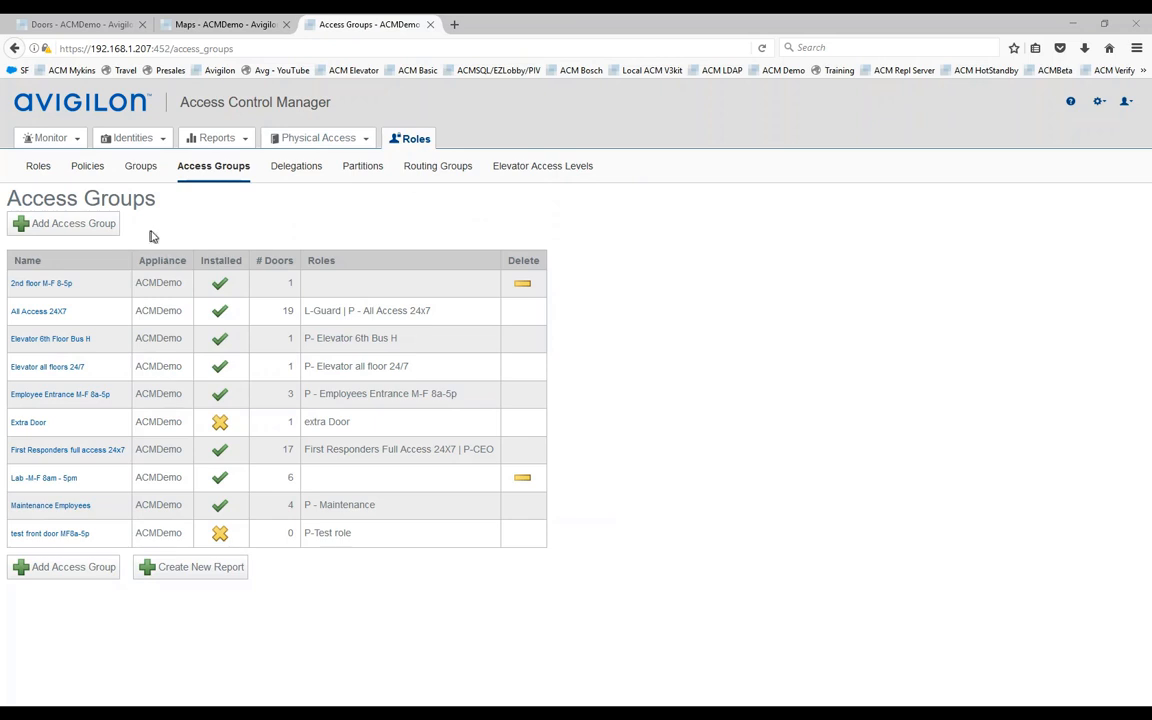
pyautogui.click(48, 316)
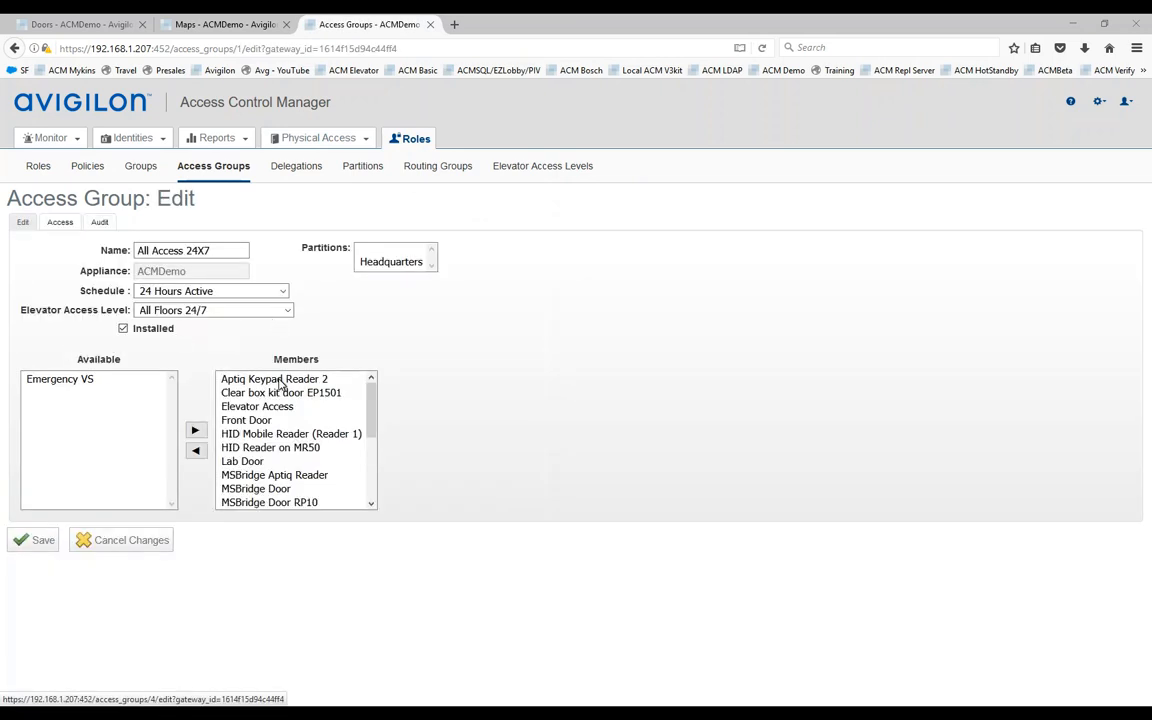
pyautogui.click(60, 379)
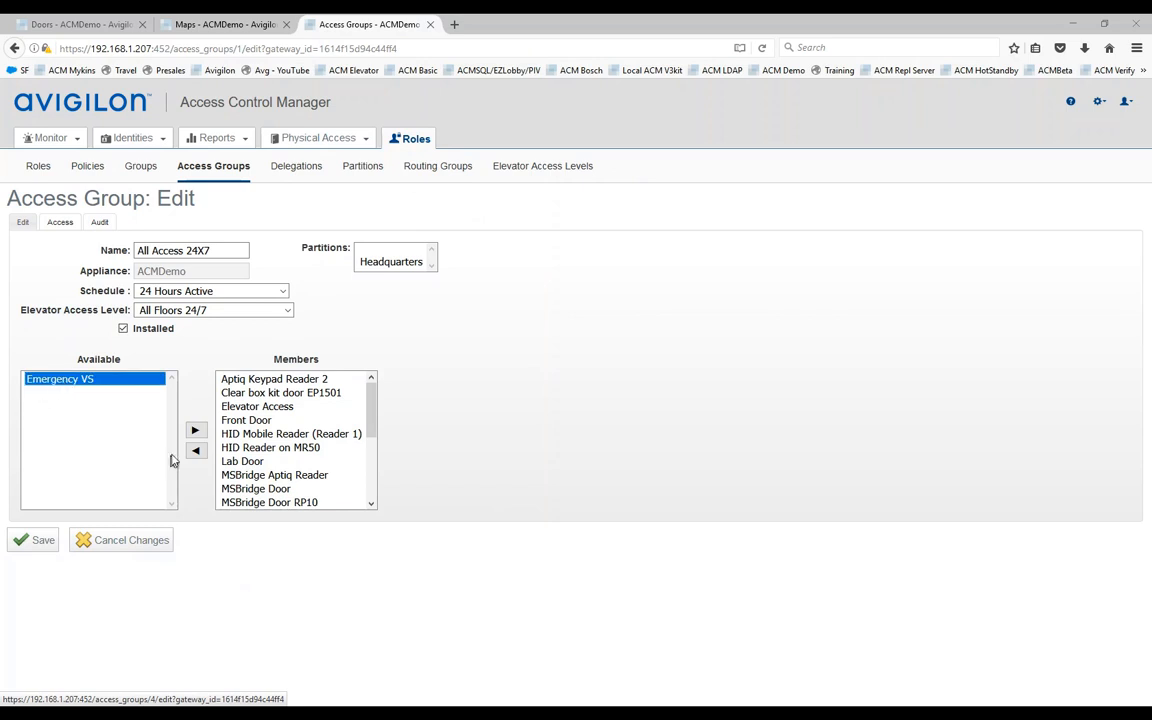
pyautogui.click(196, 431)
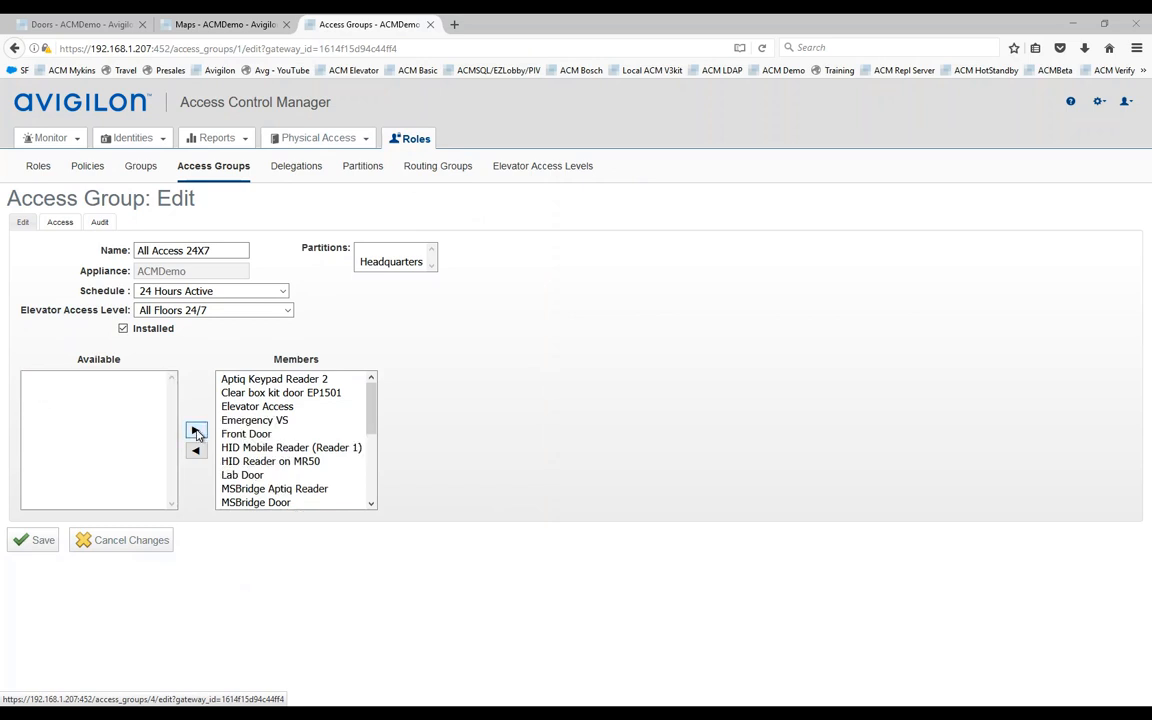
pyautogui.click(36, 541)
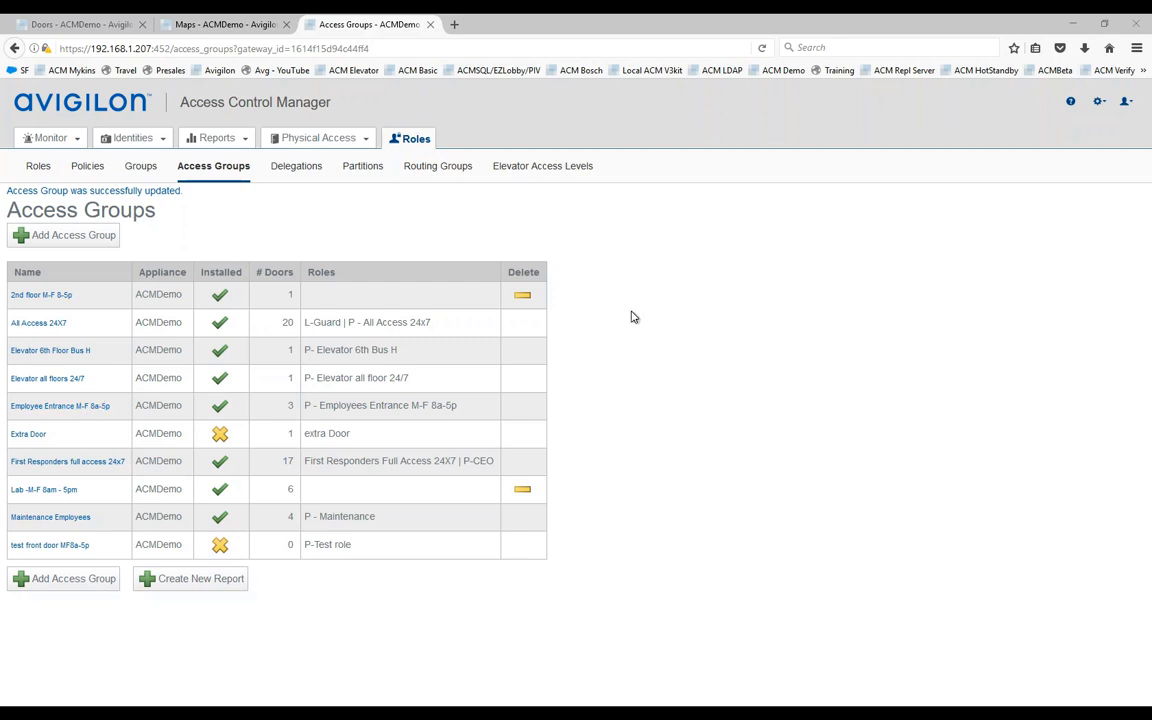
# Step: Start a new Global Lockdown global action of type Door Mode
pyautogui.click(345, 145)
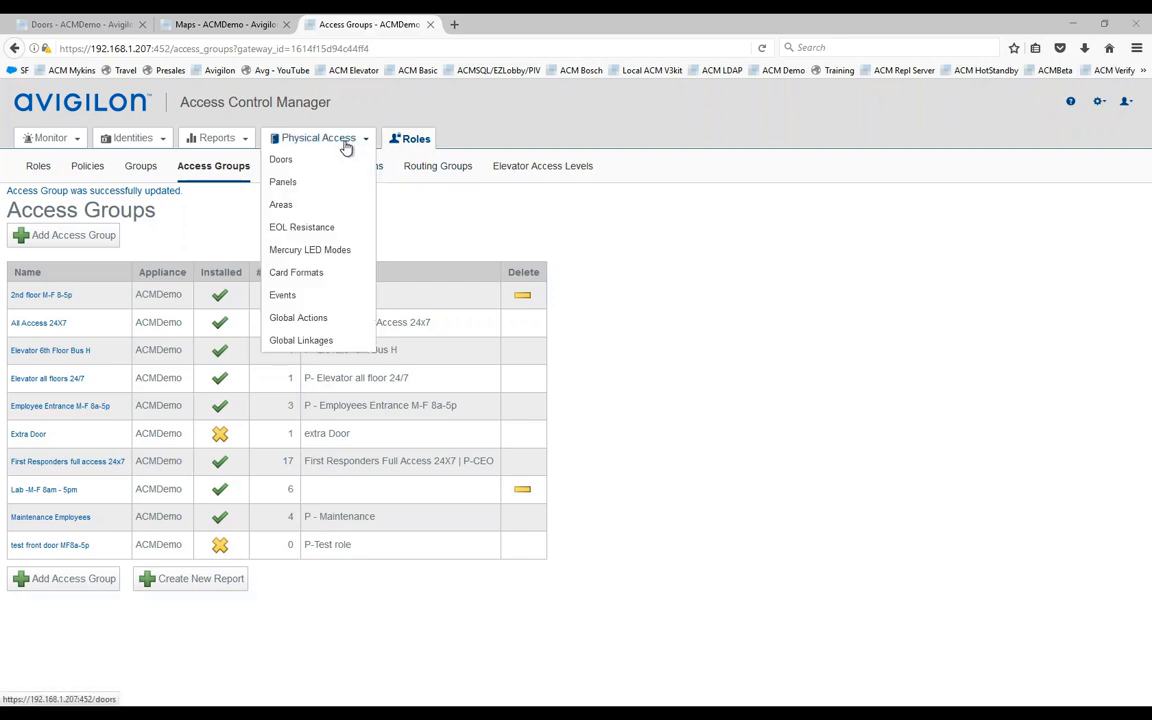
pyautogui.click(316, 320)
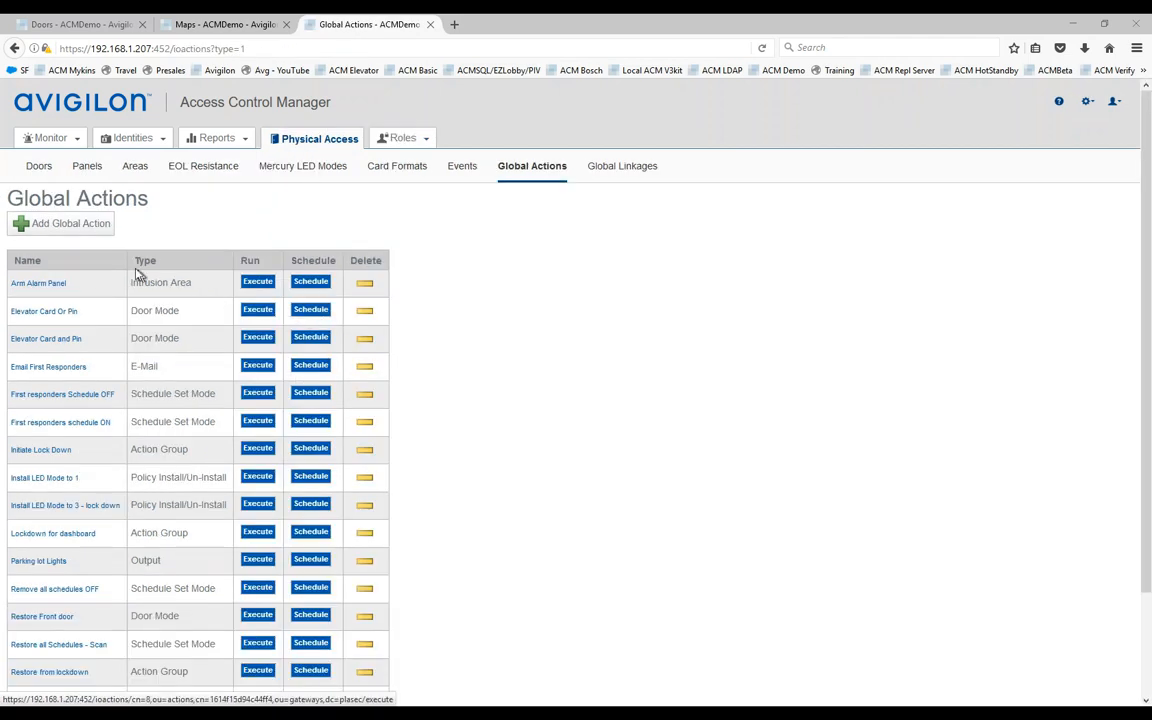
pyautogui.click(58, 226)
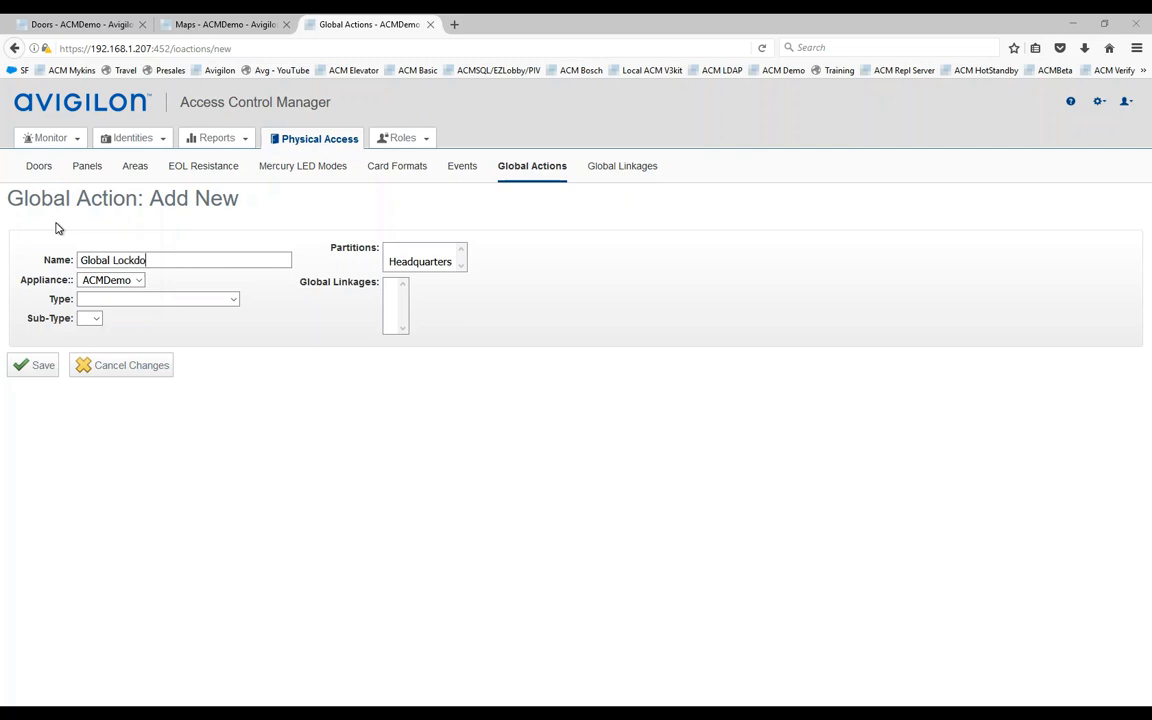
pyautogui.click(175, 300)
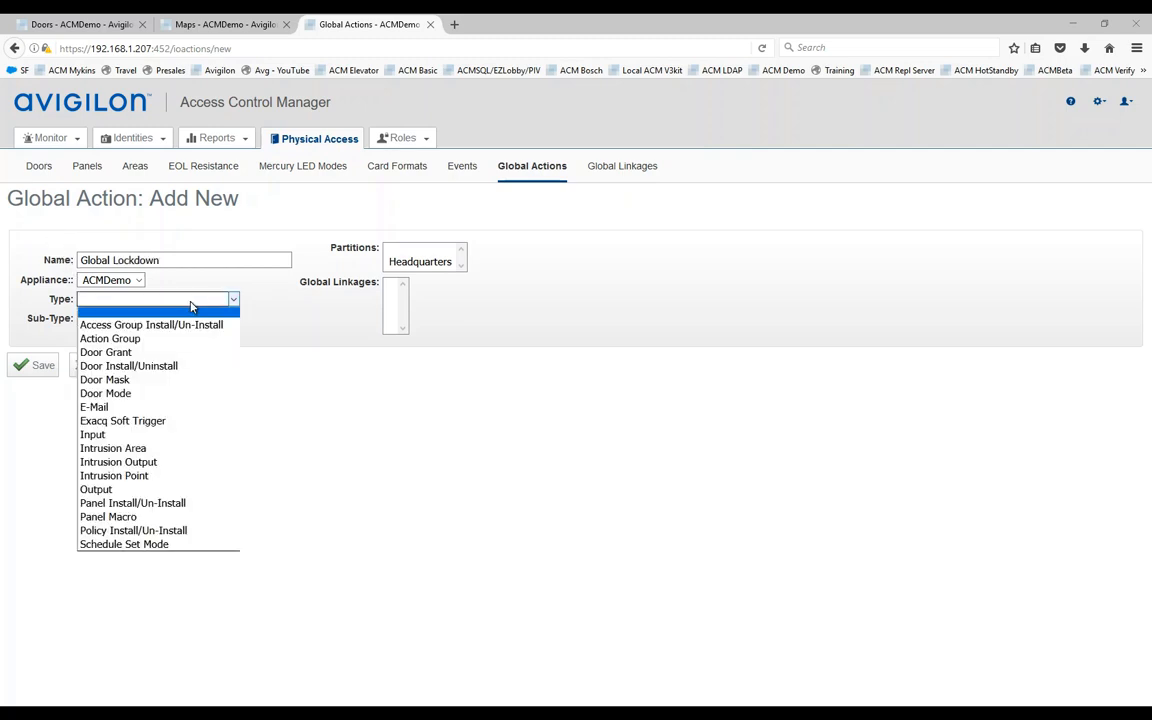
pyautogui.click(125, 395)
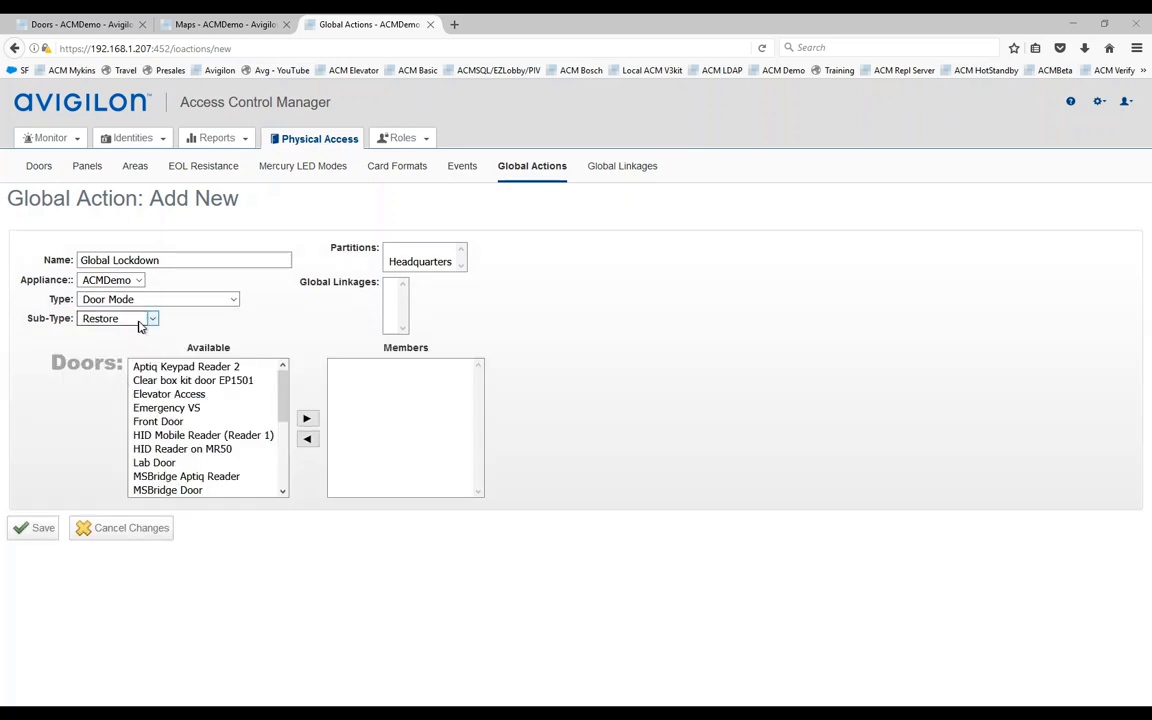
# Step: Set sub-type Disable, add all doors from Aptiq Keypad Reader 2 to Reader4, and save
pyautogui.click(144, 320)
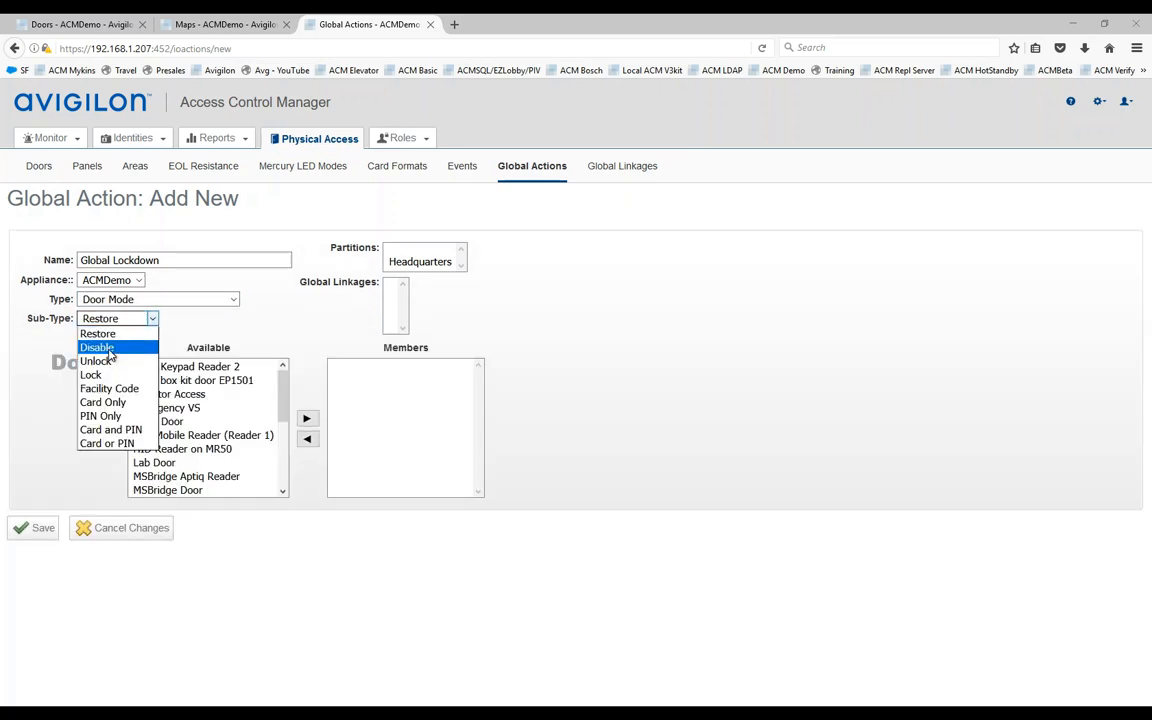
pyautogui.press('Escape')
pyautogui.click(209, 370)
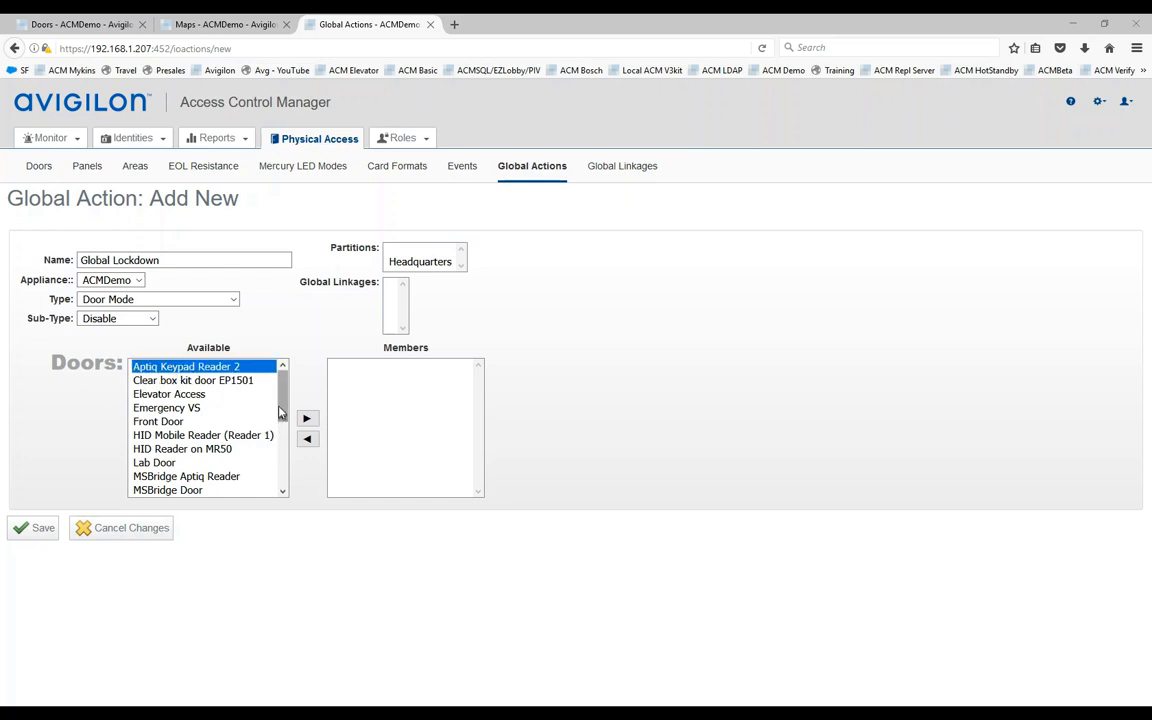
pyautogui.moveTo(282, 402); pyautogui.dragTo(285, 477)
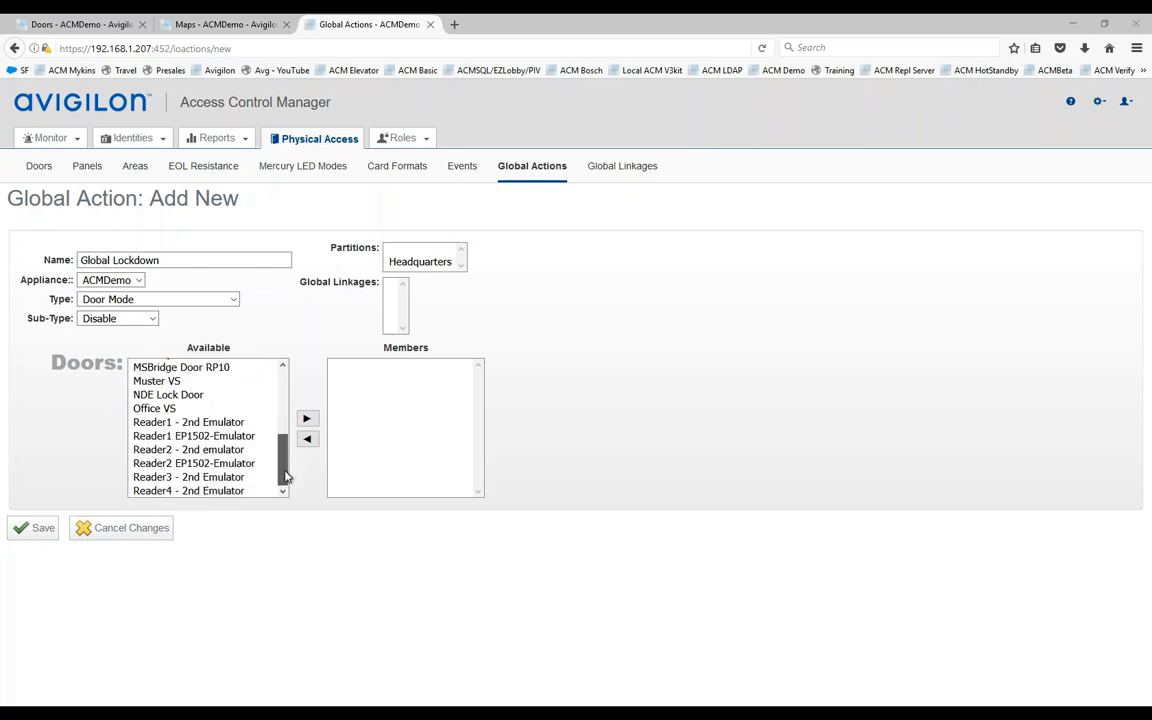
pyautogui.keyDown('shift'); pyautogui.click(156, 492); pyautogui.keyUp('shift')
pyautogui.click(305, 419)
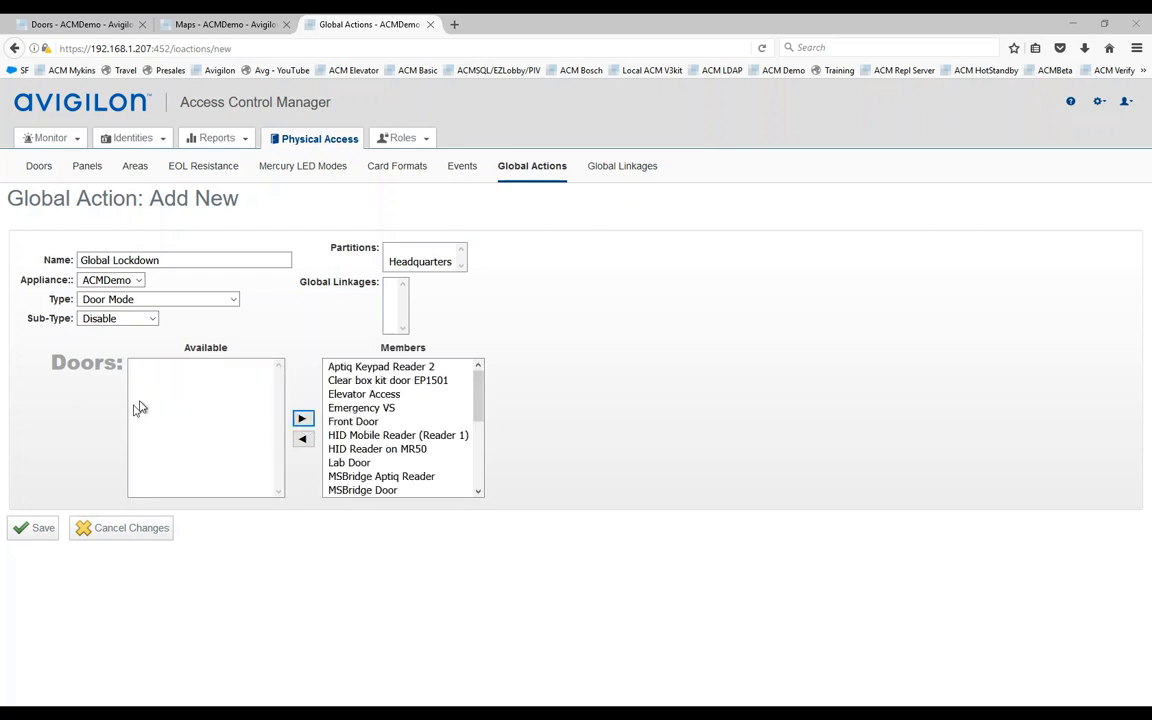
pyautogui.click(33, 533)
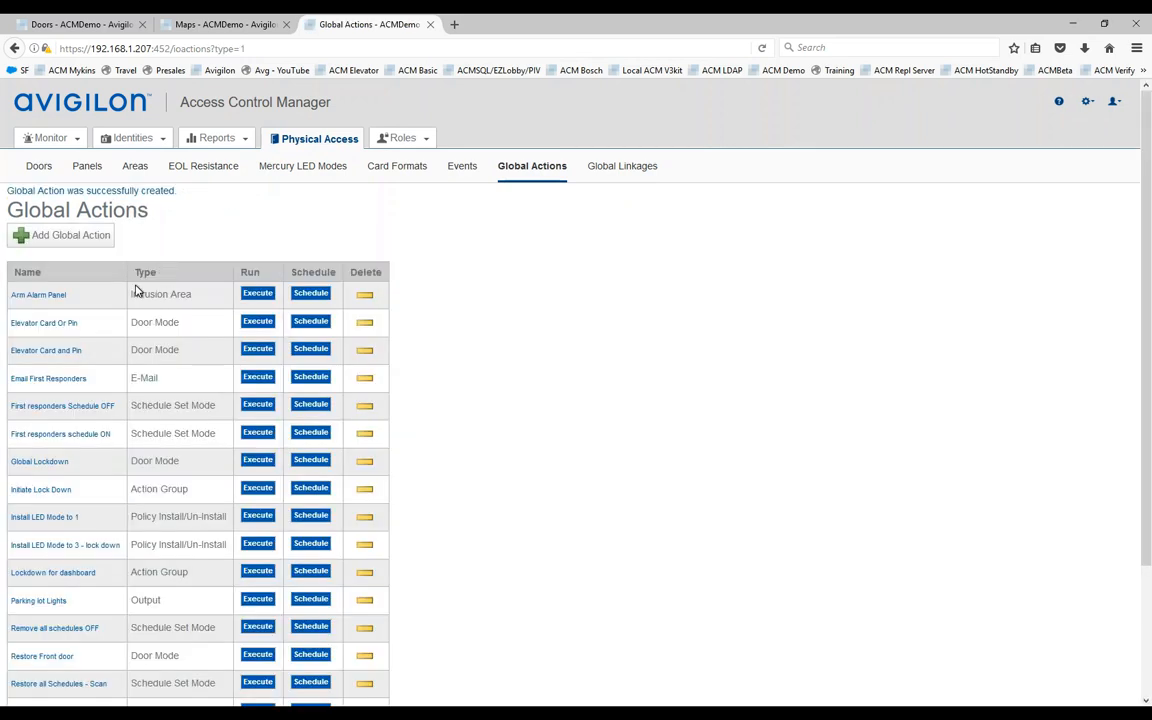
# Step: Start a new global action named Global Restore, type Door Mode, sub-type Restore
pyautogui.click(33, 234)
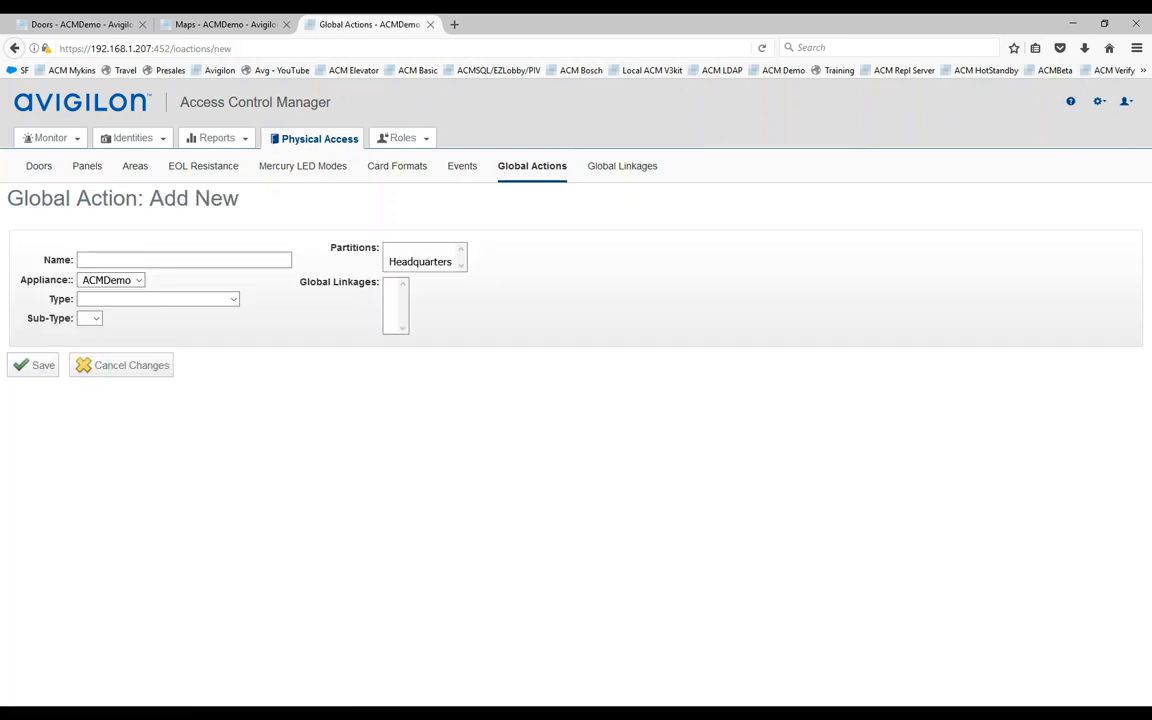
pyautogui.write('Rest')
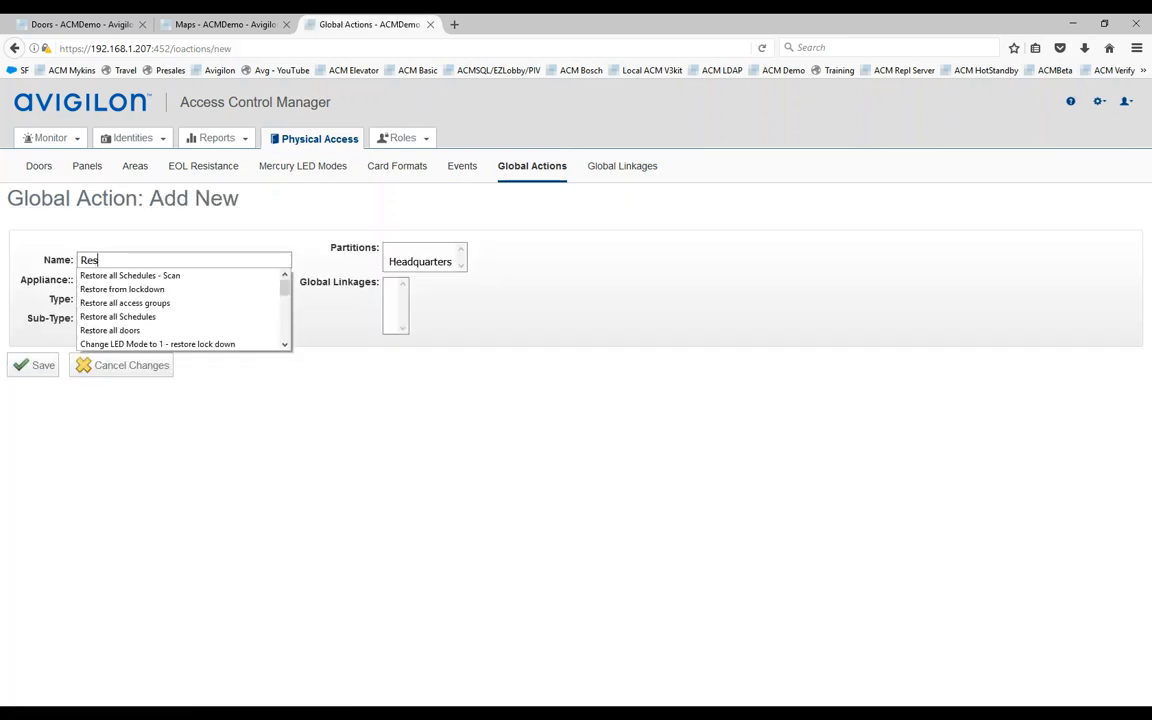
pyautogui.press('BackSpace')
pyautogui.press('BackSpace')
pyautogui.press('BackSpace')
pyautogui.press('BackSpace')
pyautogui.write('Glo')
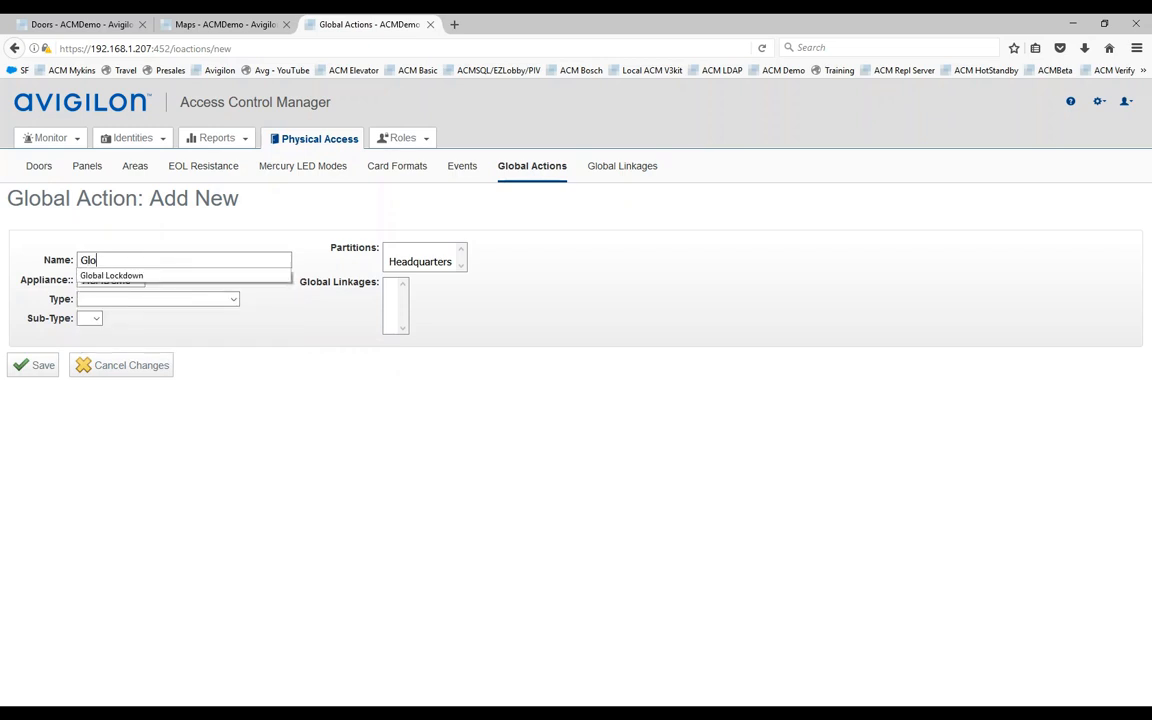
pyautogui.write('bal Restore')
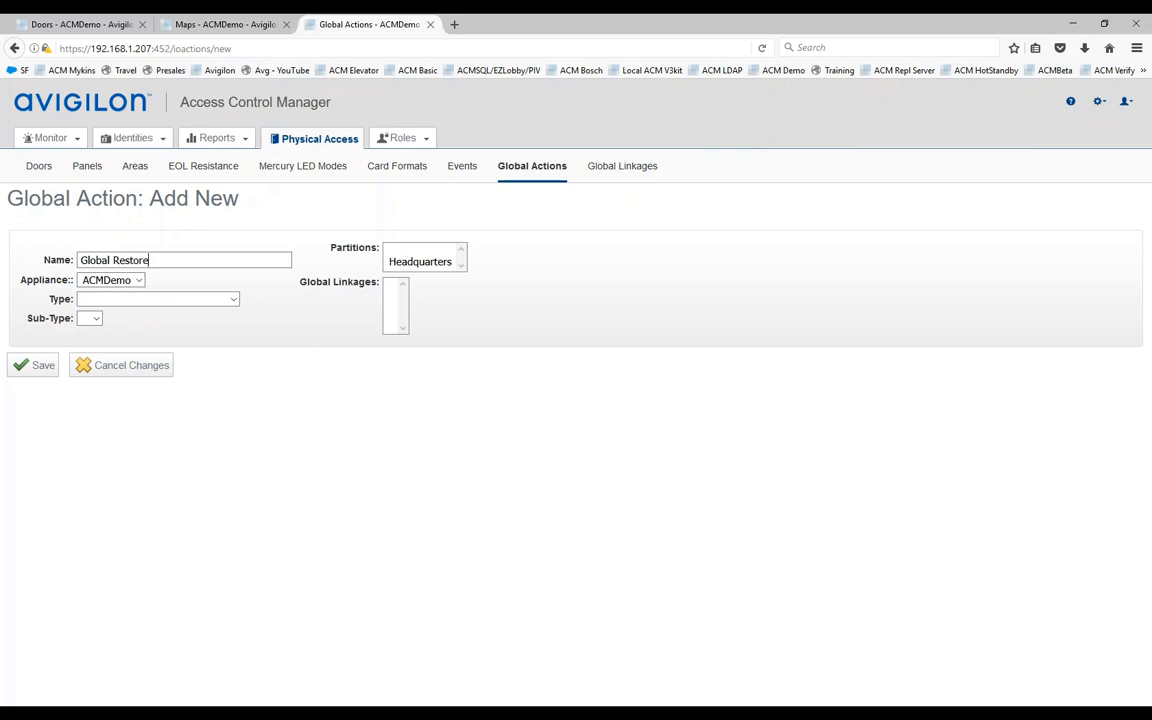
pyautogui.click(141, 299)
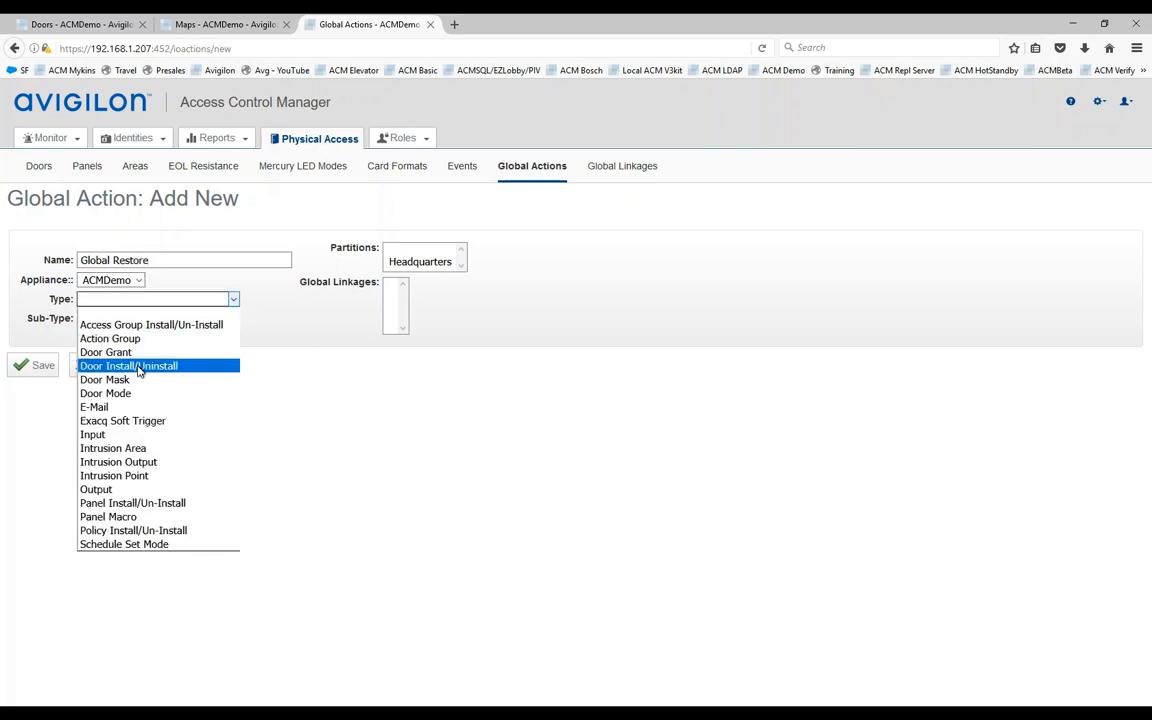
pyautogui.click(124, 394)
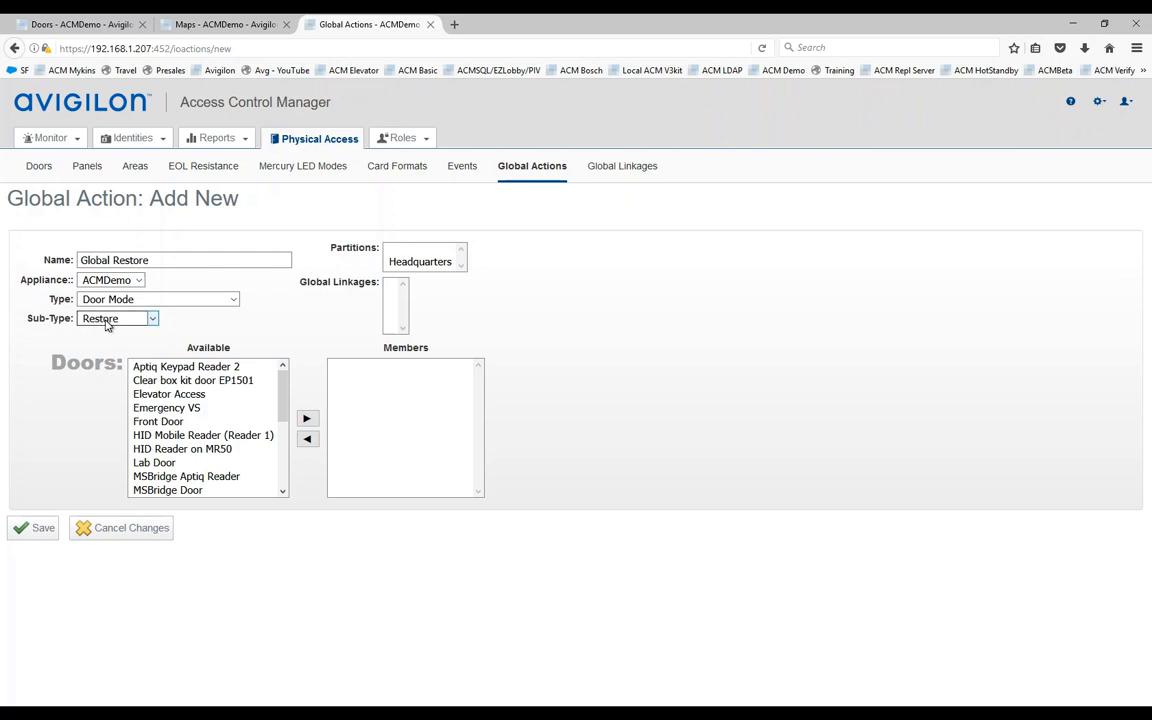
# Step: Add all doors from Aptiq Keypad Reader 2 to Reader4 as members and save
pyautogui.click(166, 367)
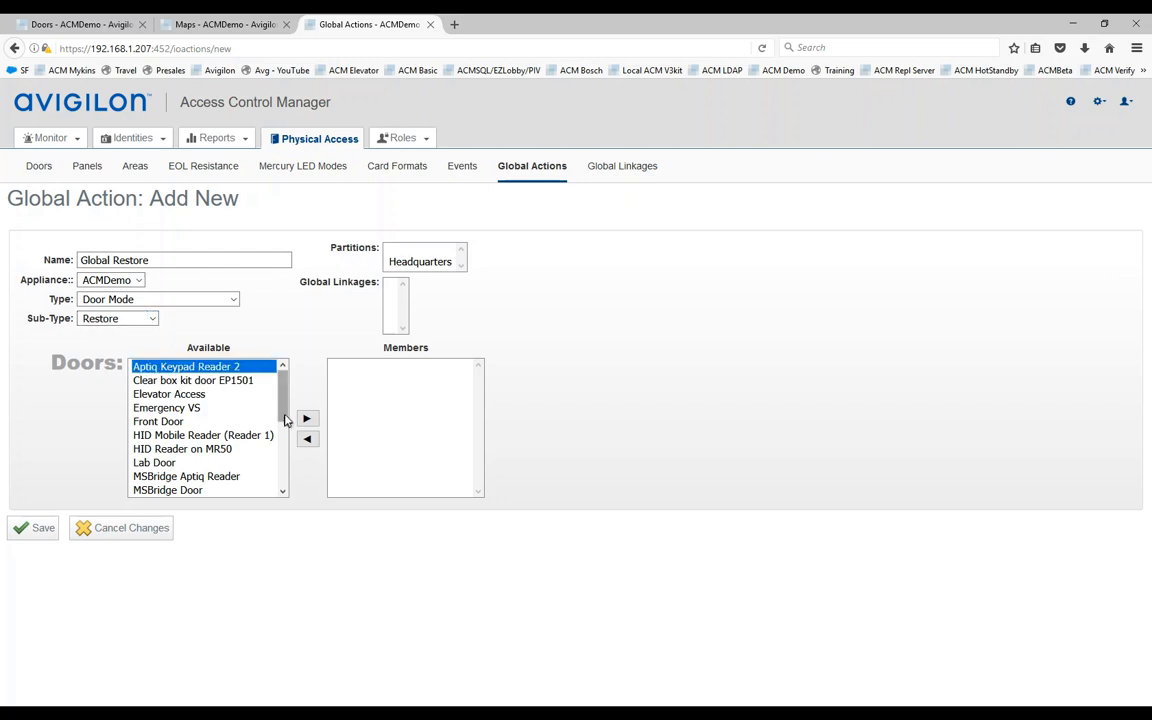
pyautogui.scroll(-4, 184, 420)
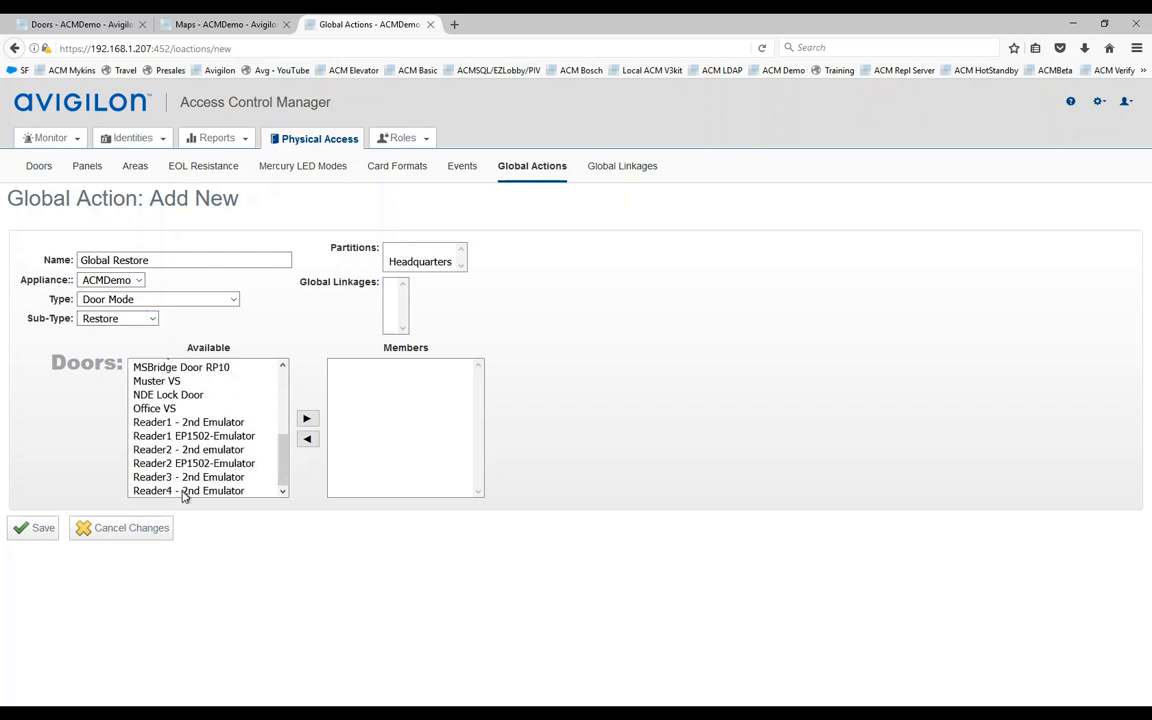
pyautogui.keyDown('shift'); pyautogui.click(175, 490); pyautogui.keyUp('shift')
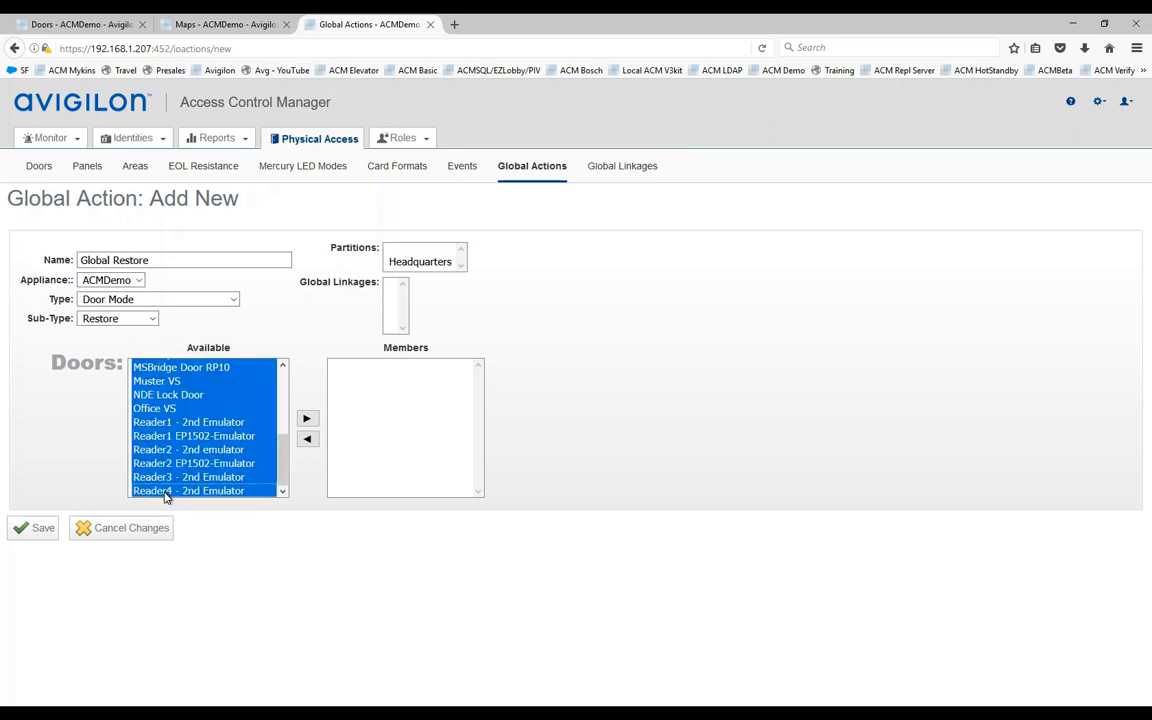
pyautogui.click(303, 419)
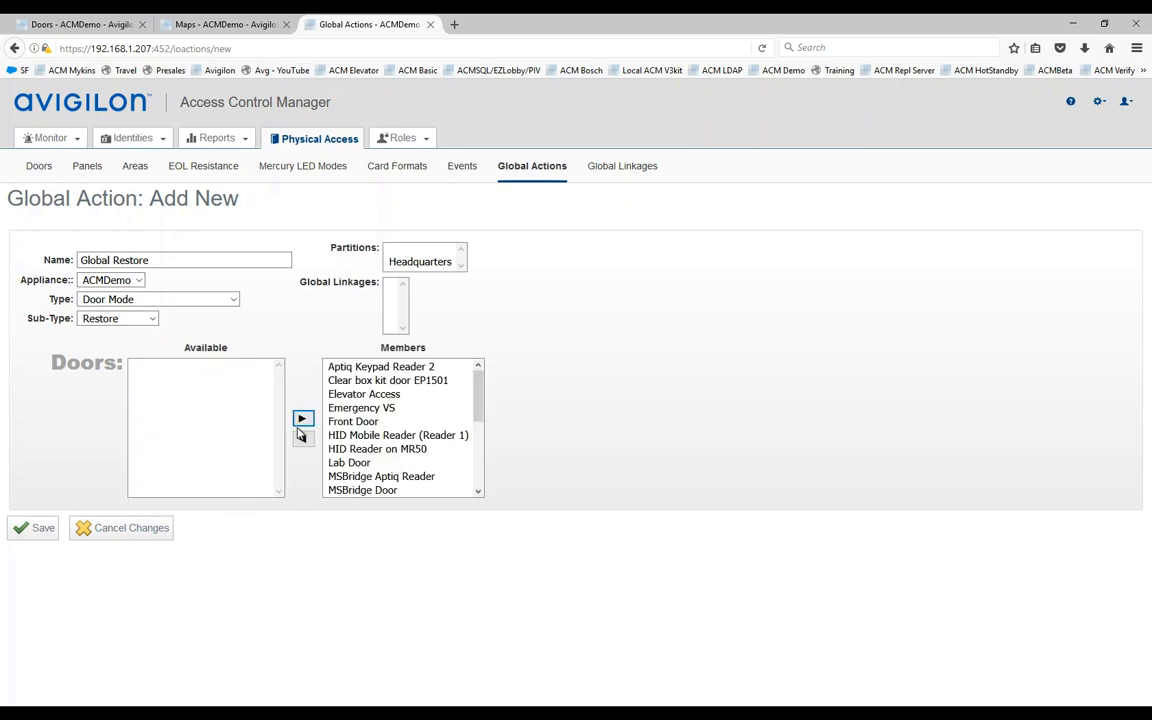
pyautogui.click(41, 530)
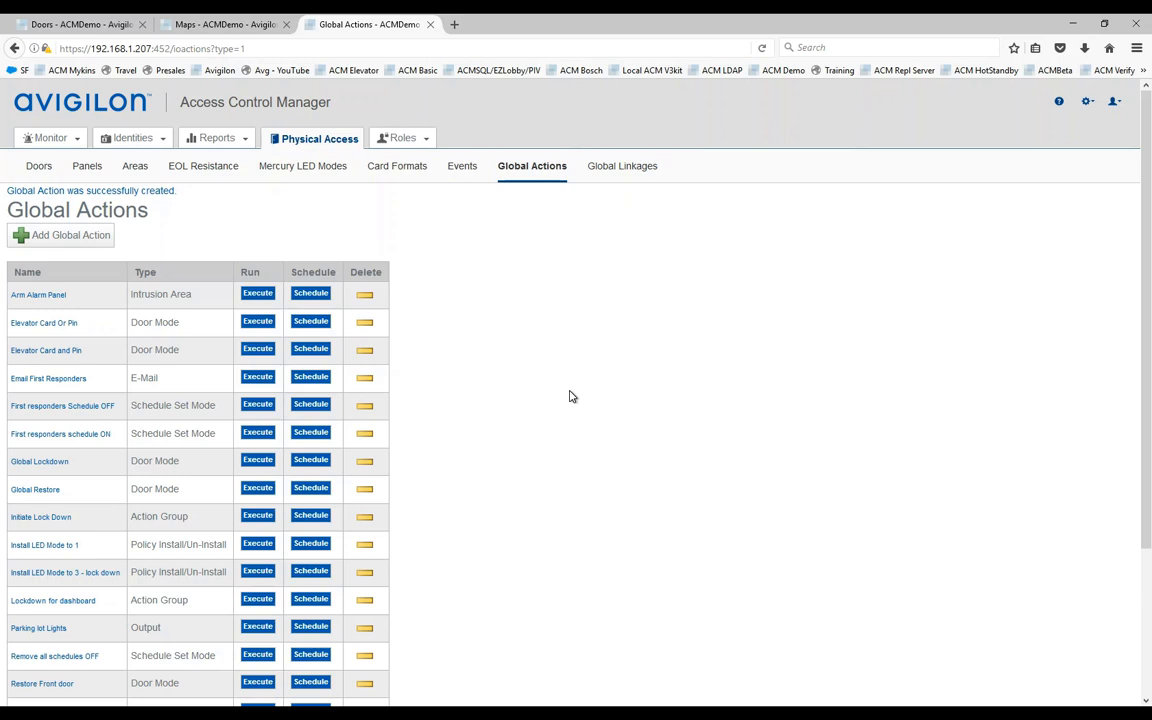
# Step: Add a Global Lockdown global linkage with schedule 24 Hours Active and threshold 60
pyautogui.click(612, 175)
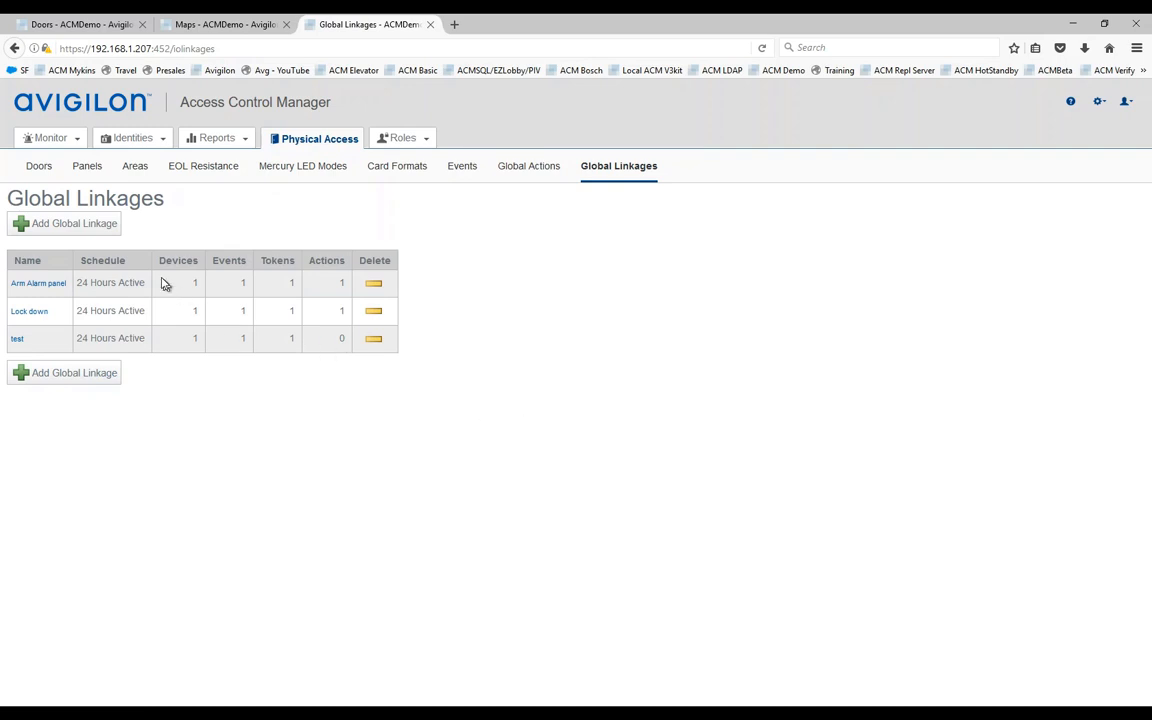
pyautogui.click(78, 226)
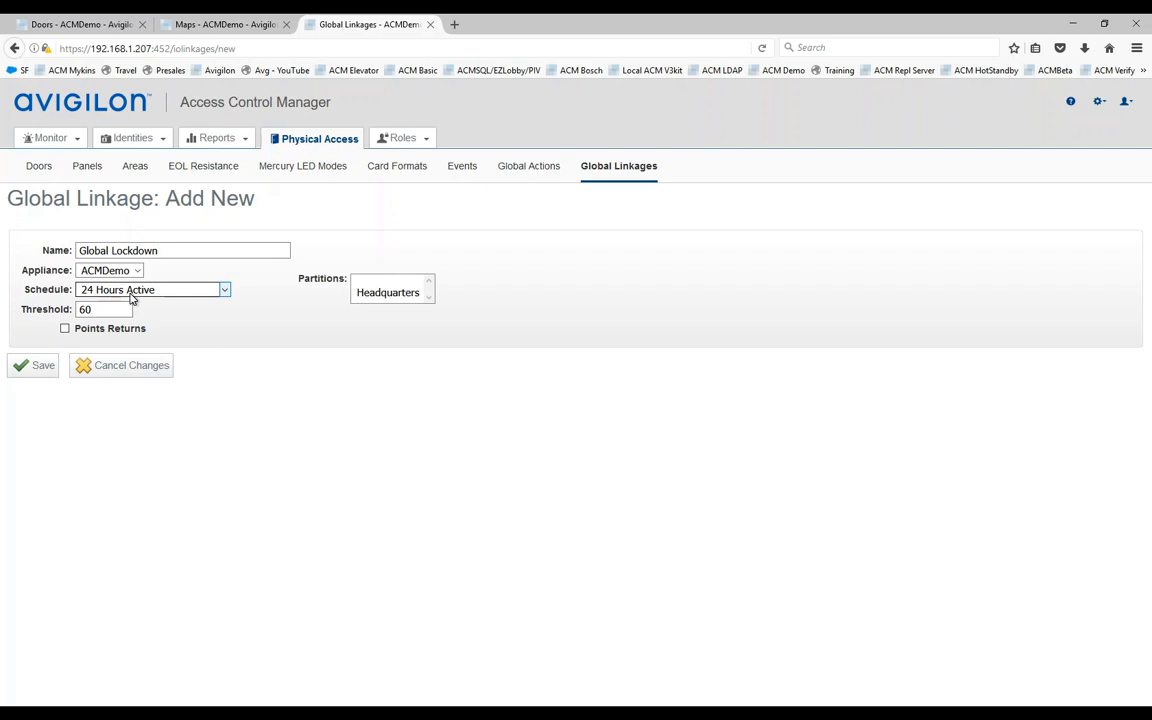
pyautogui.click(40, 366)
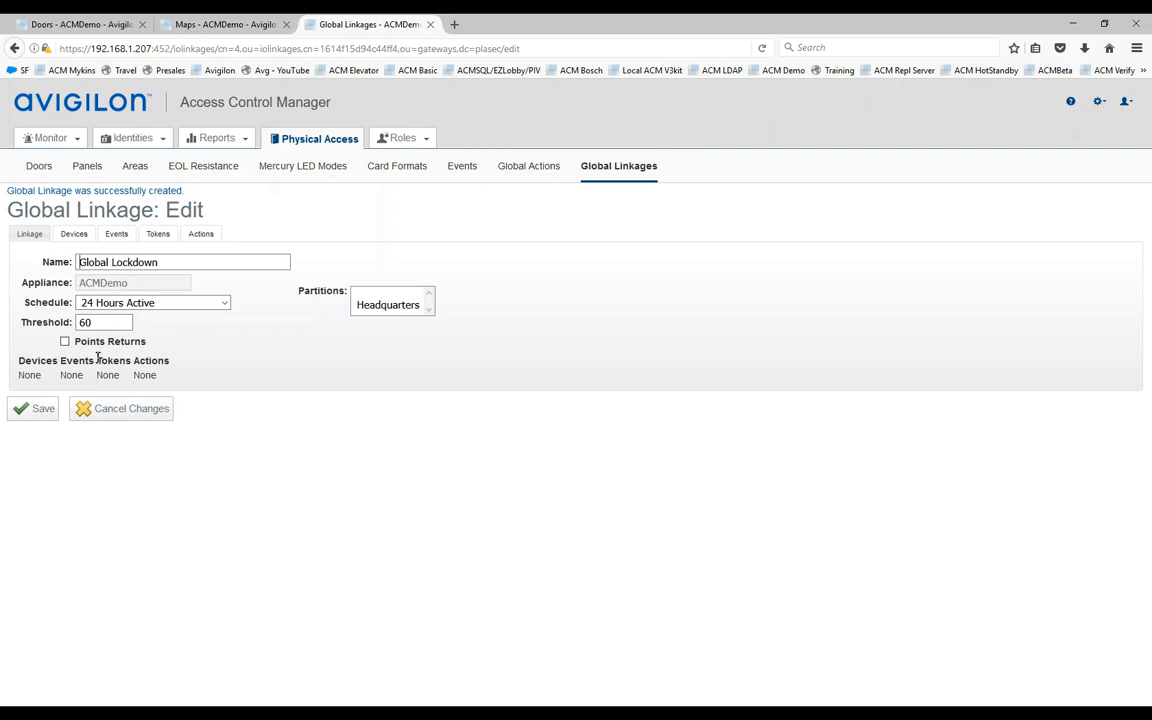
# Step: Set the linkage's device to the Emergency VS door and save
pyautogui.click(80, 236)
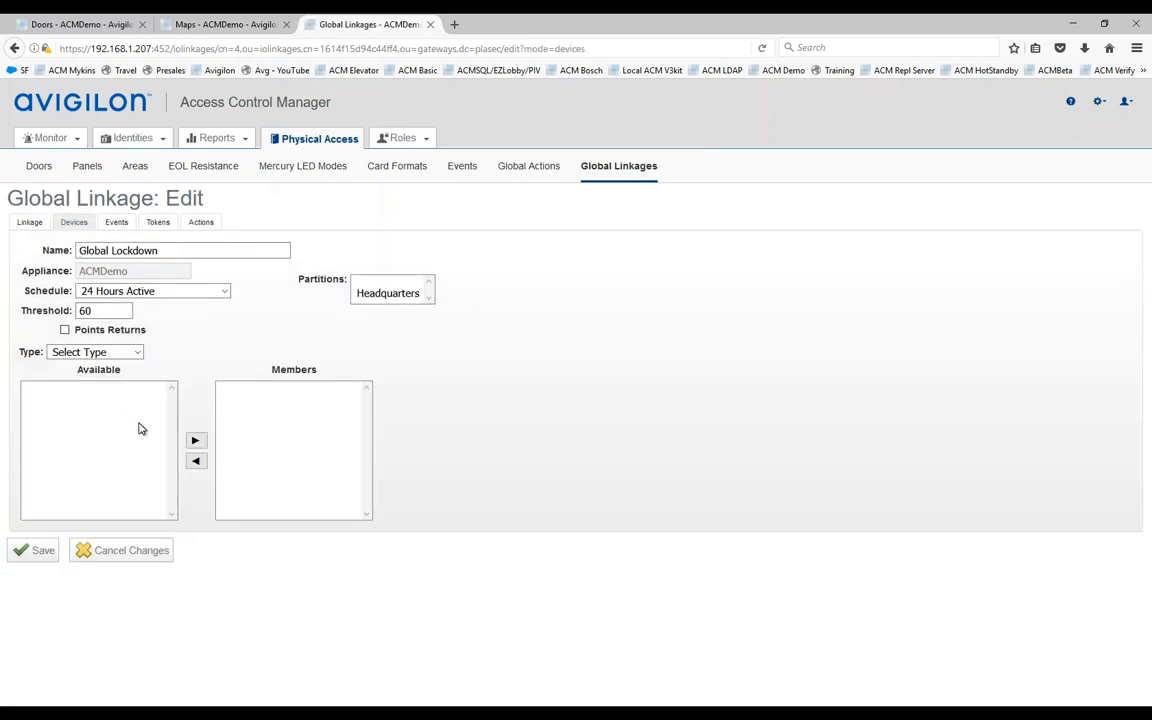
pyautogui.click(136, 352)
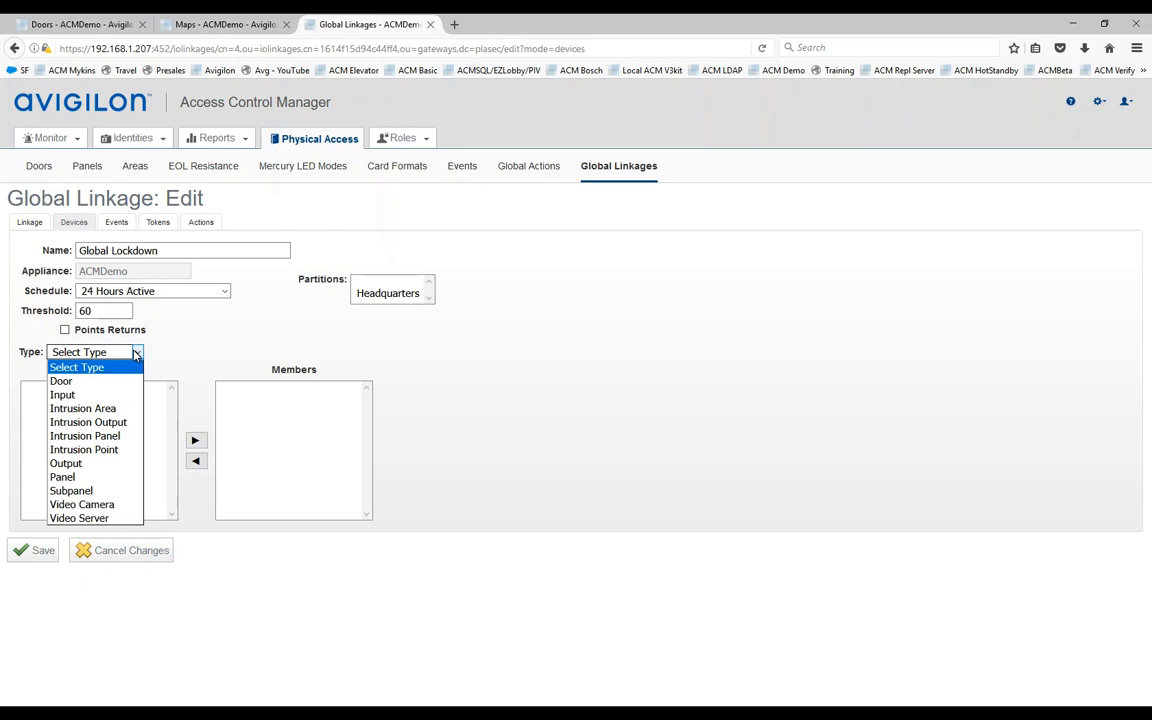
pyautogui.click(62, 382)
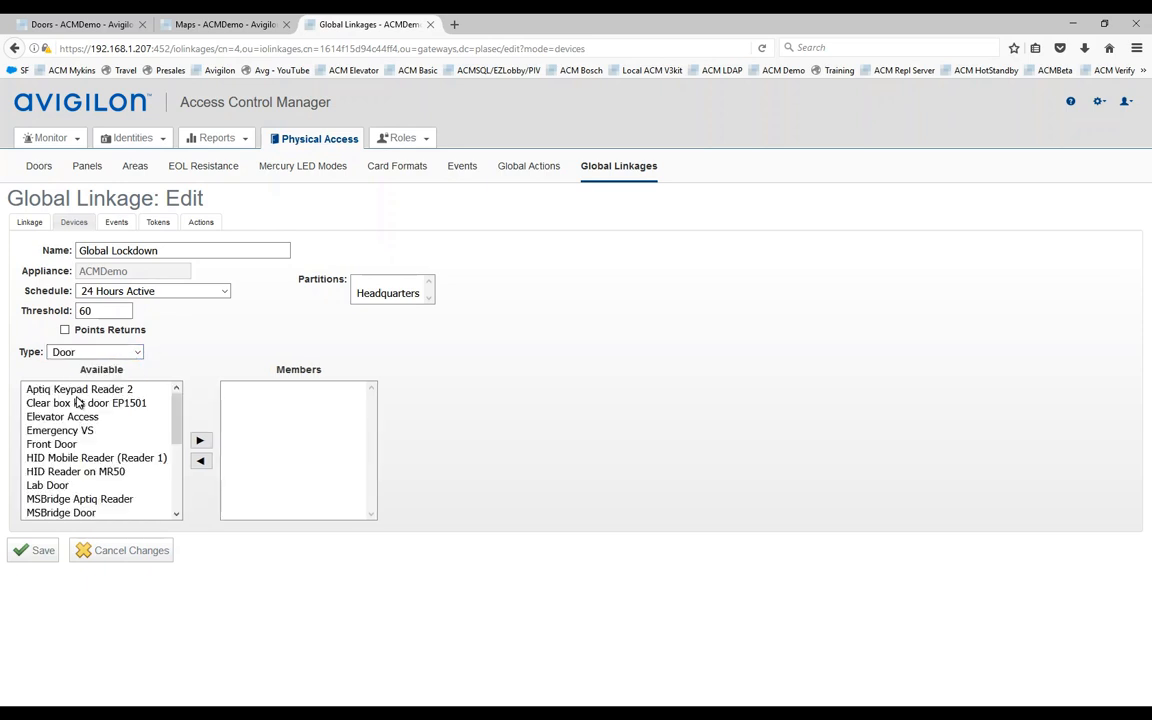
pyautogui.click(52, 433)
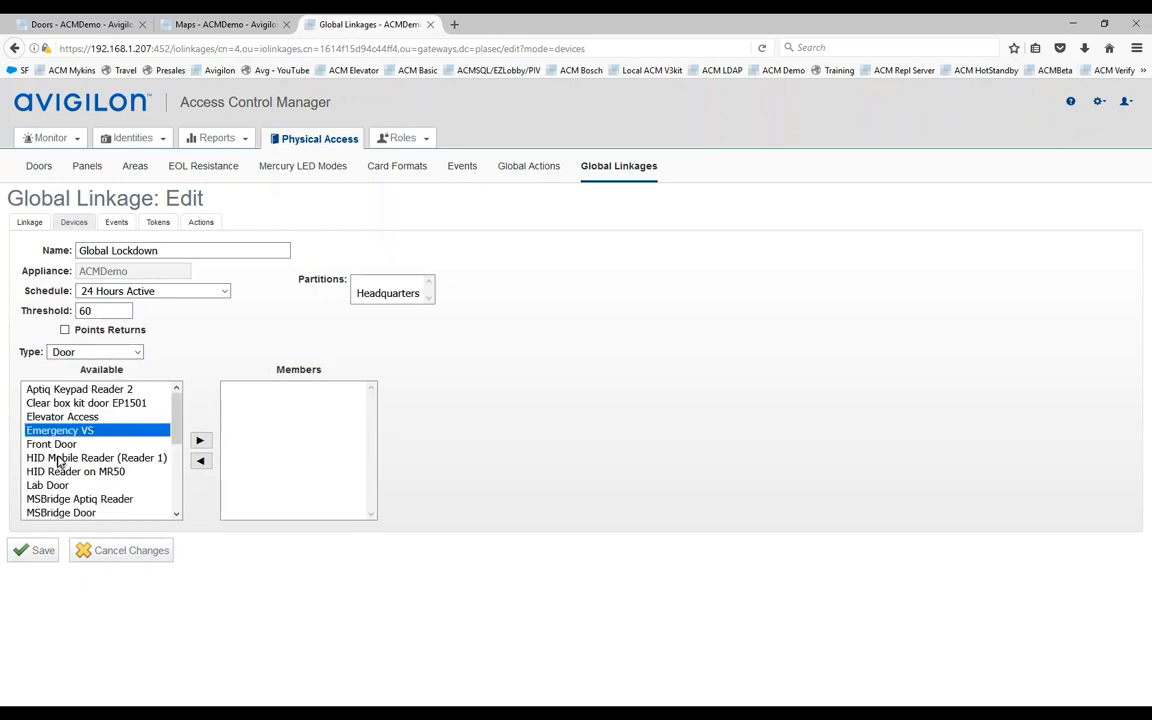
pyautogui.click(200, 441)
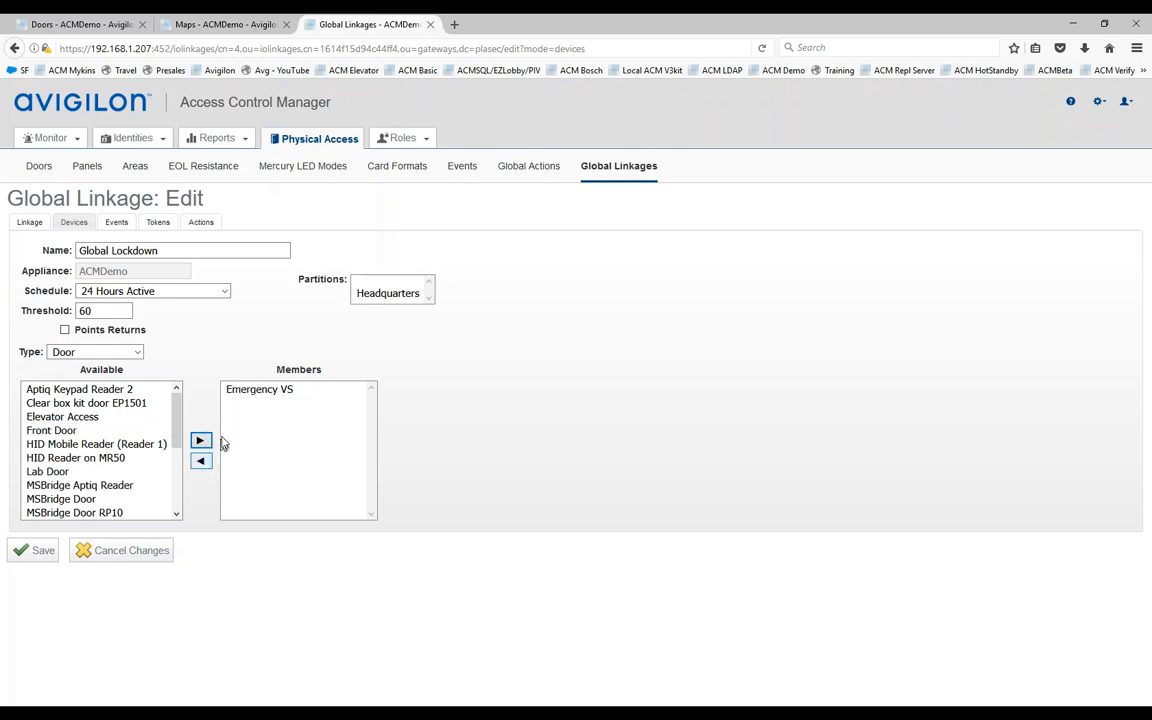
pyautogui.click(40, 553)
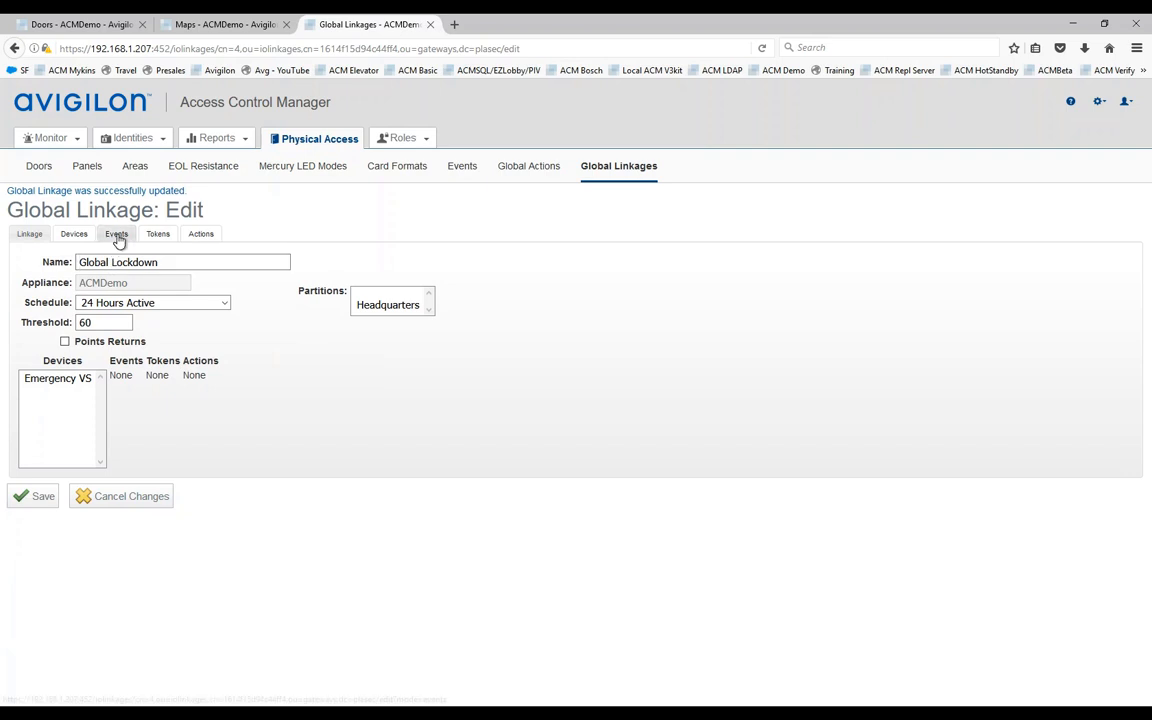
# Step: Set Local Grant as the linkage's triggering event and save
pyautogui.click(116, 234)
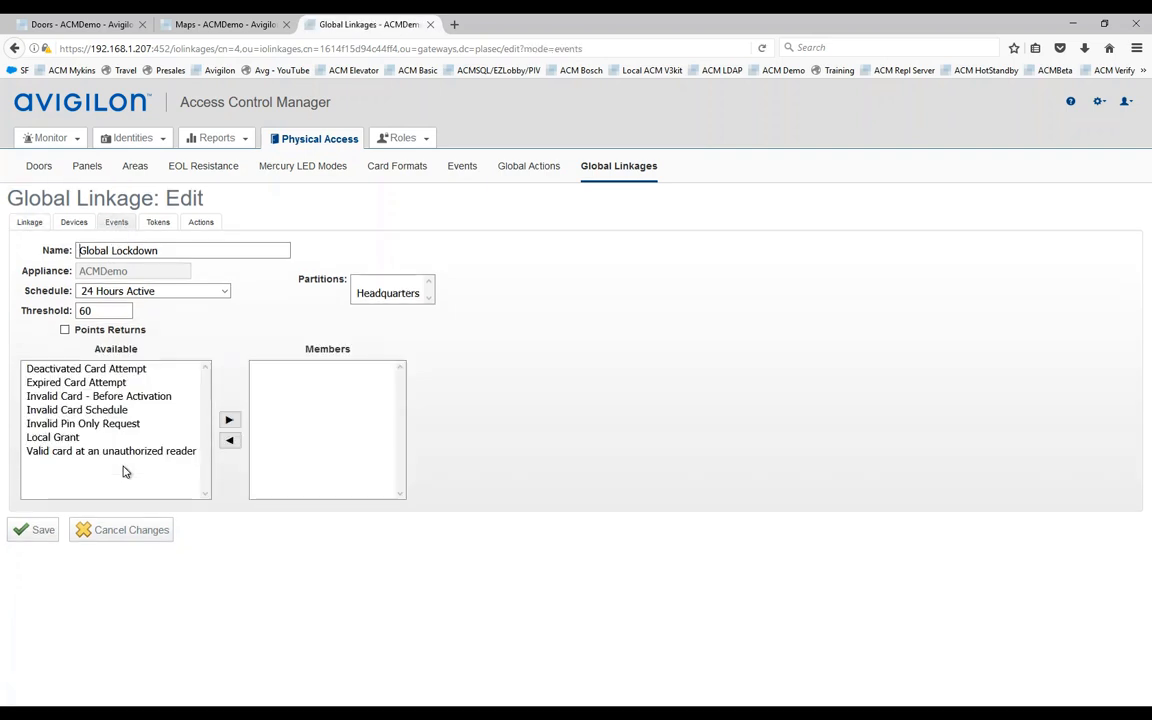
pyautogui.click(52, 438)
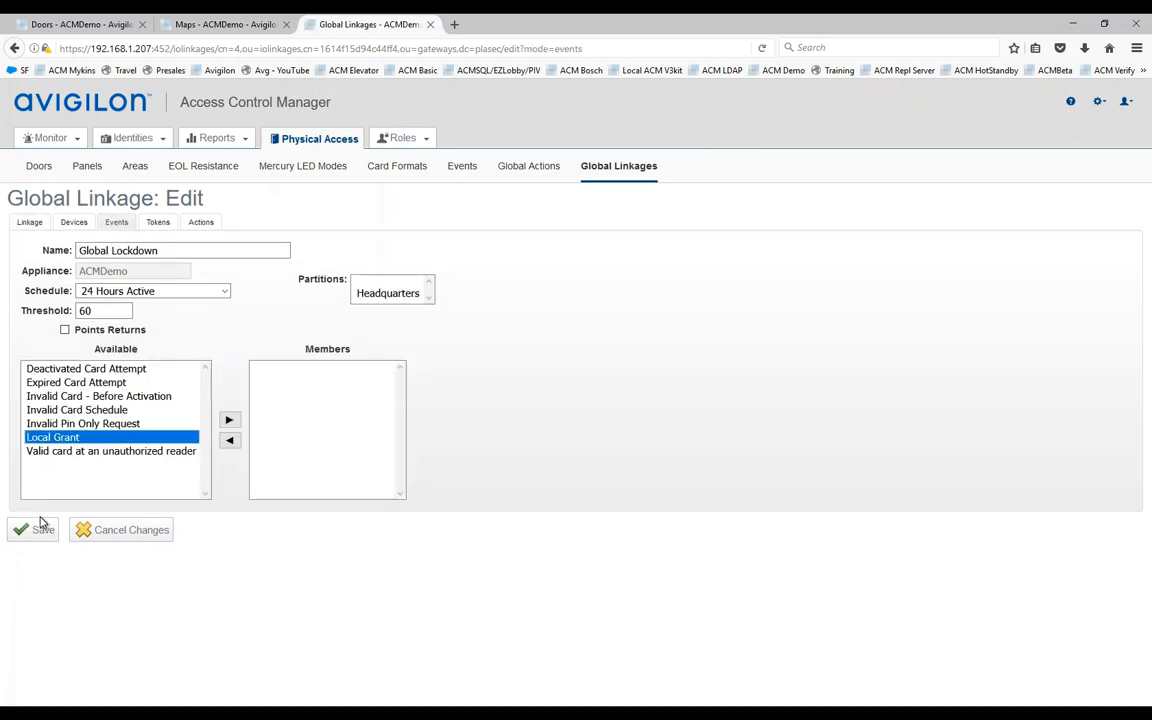
pyautogui.click(229, 420)
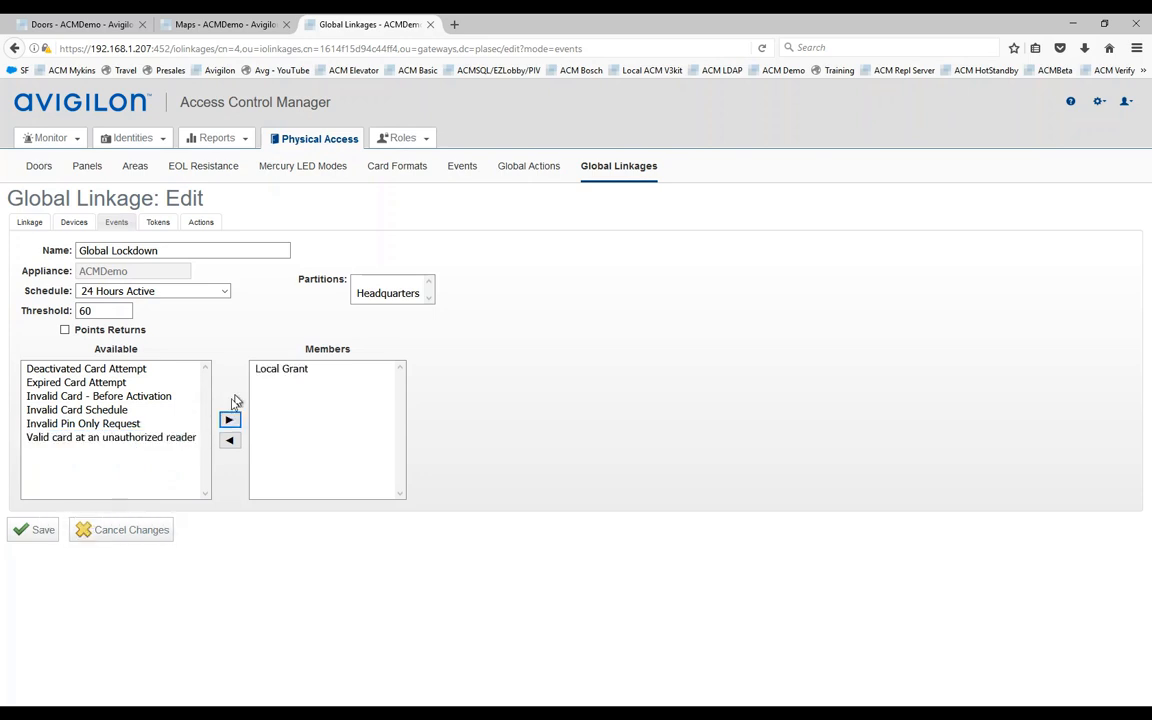
pyautogui.click(41, 532)
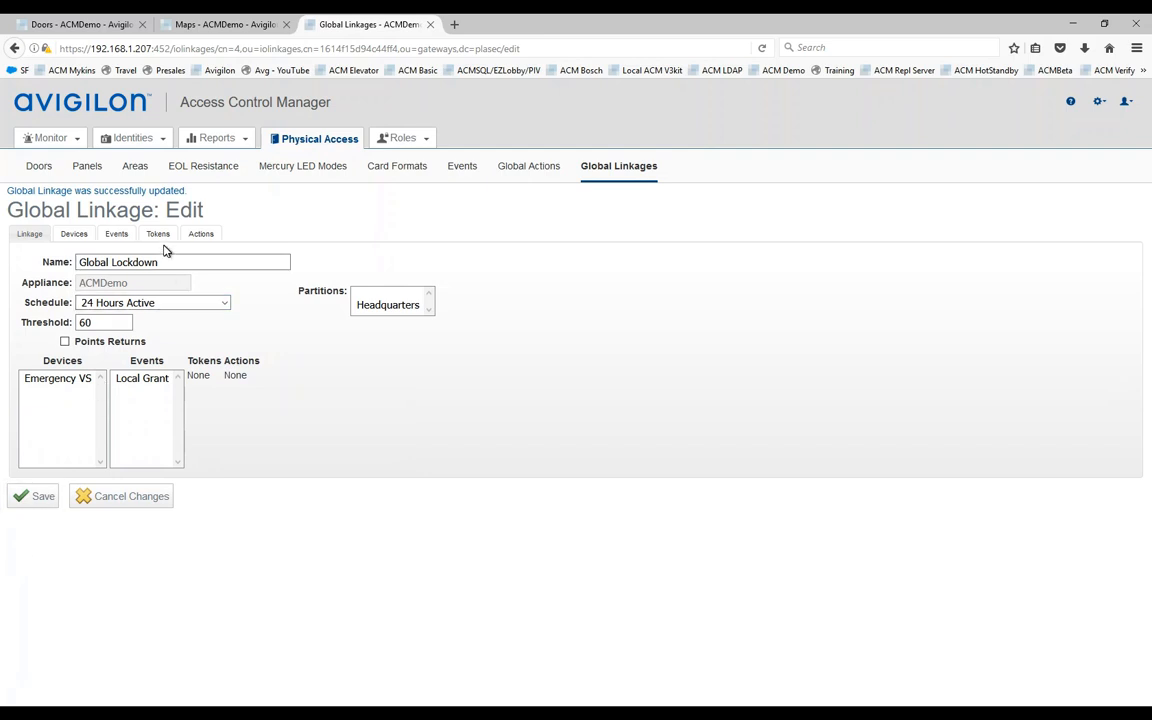
# Step: Find the lockdown token by its internal number, add it to the linkage, and save
pyautogui.click(158, 237)
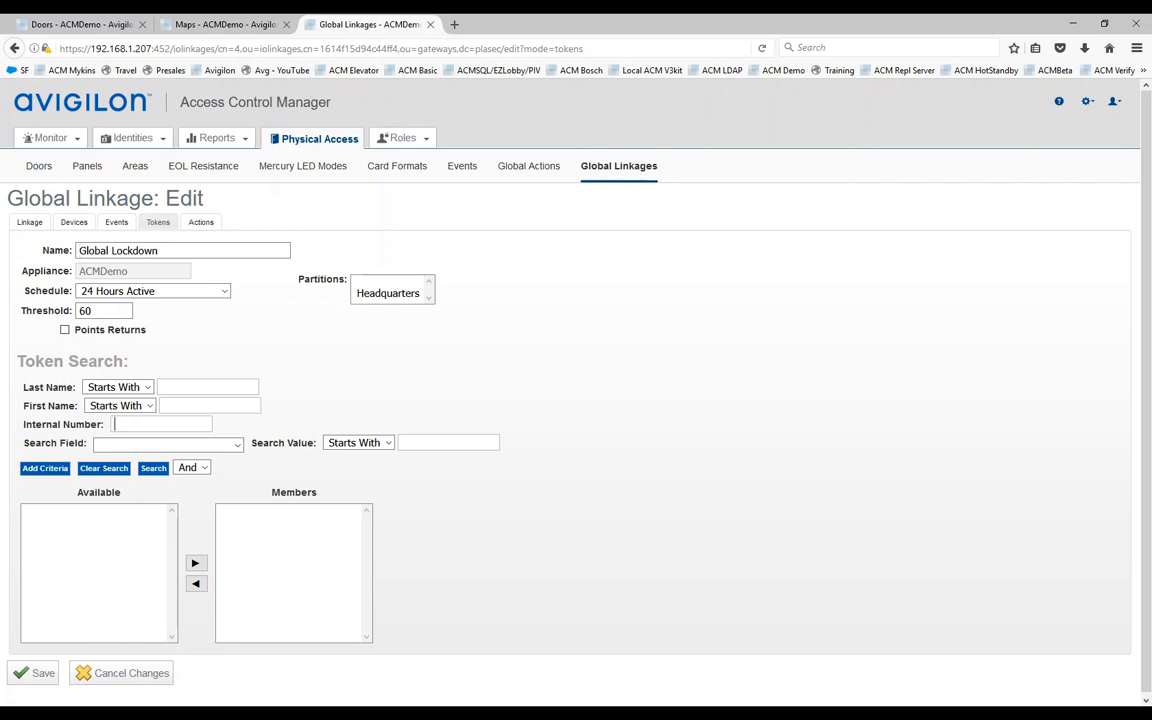
pyautogui.click(160, 424)
pyautogui.write('432')
pyautogui.press('Down')
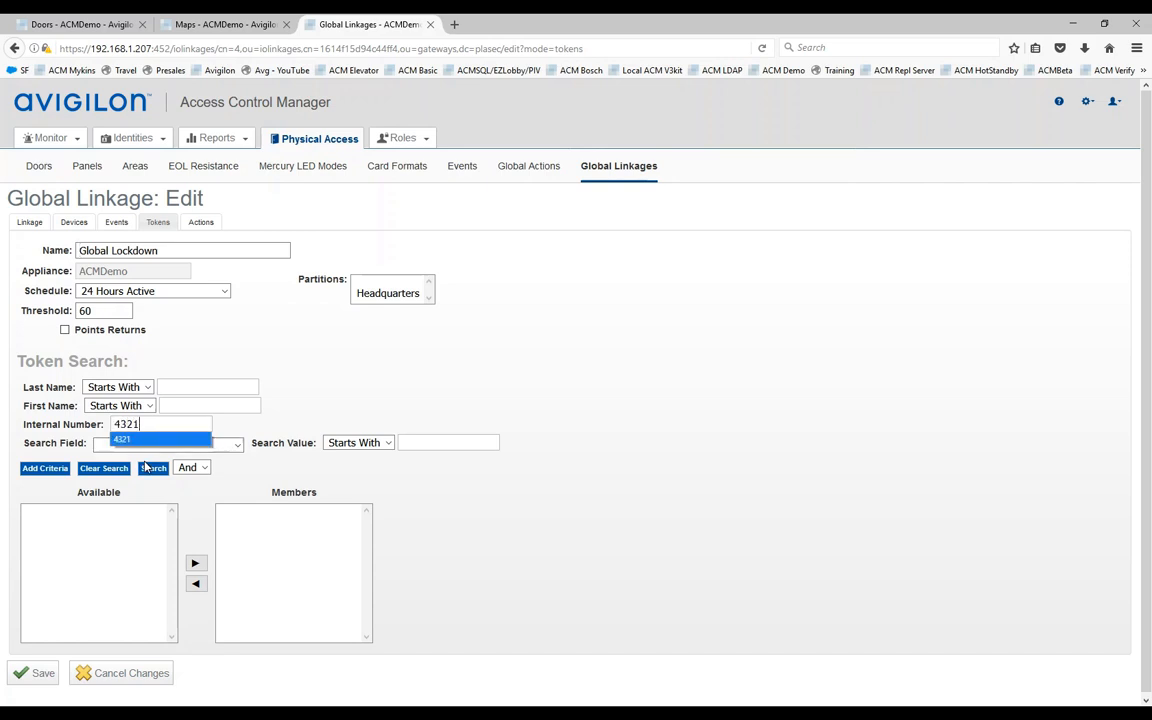
pyautogui.press('Return')
pyautogui.click(146, 476)
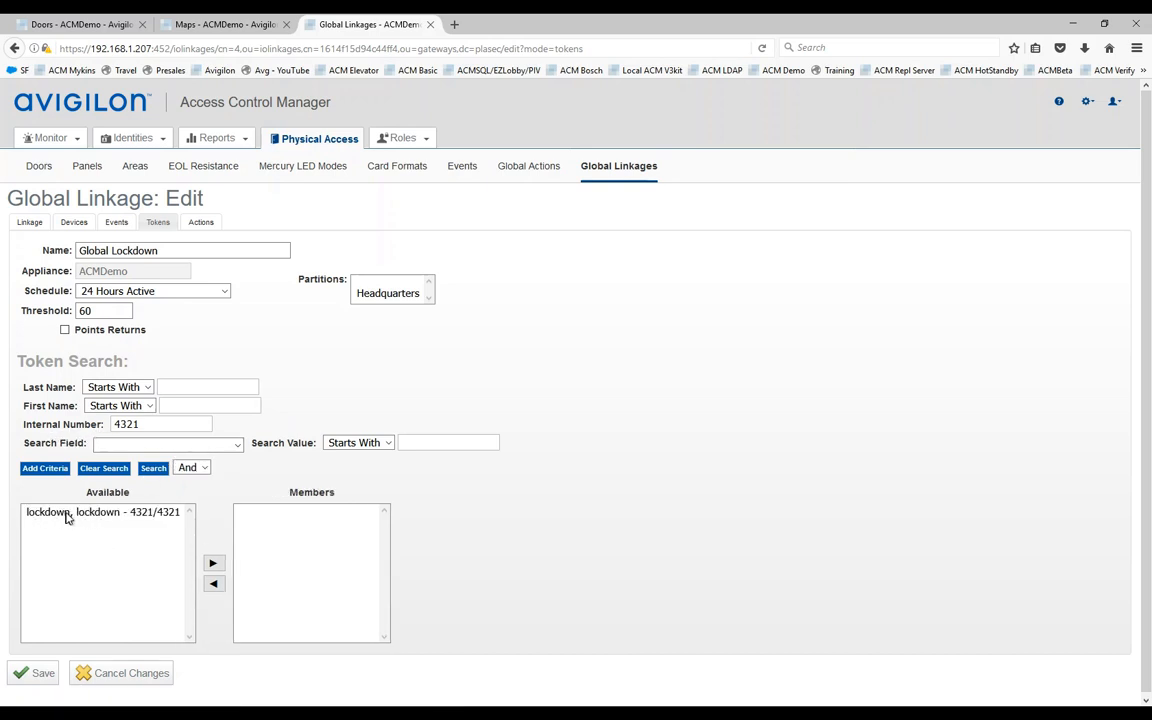
pyautogui.click(55, 518)
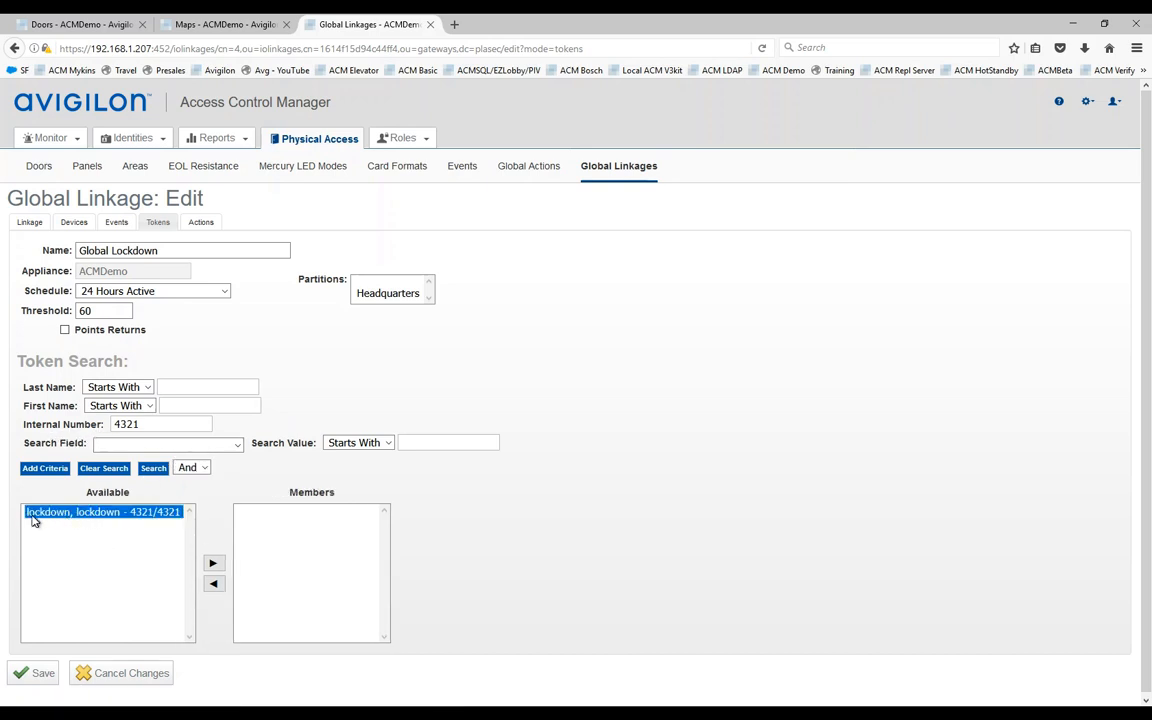
pyautogui.click(213, 563)
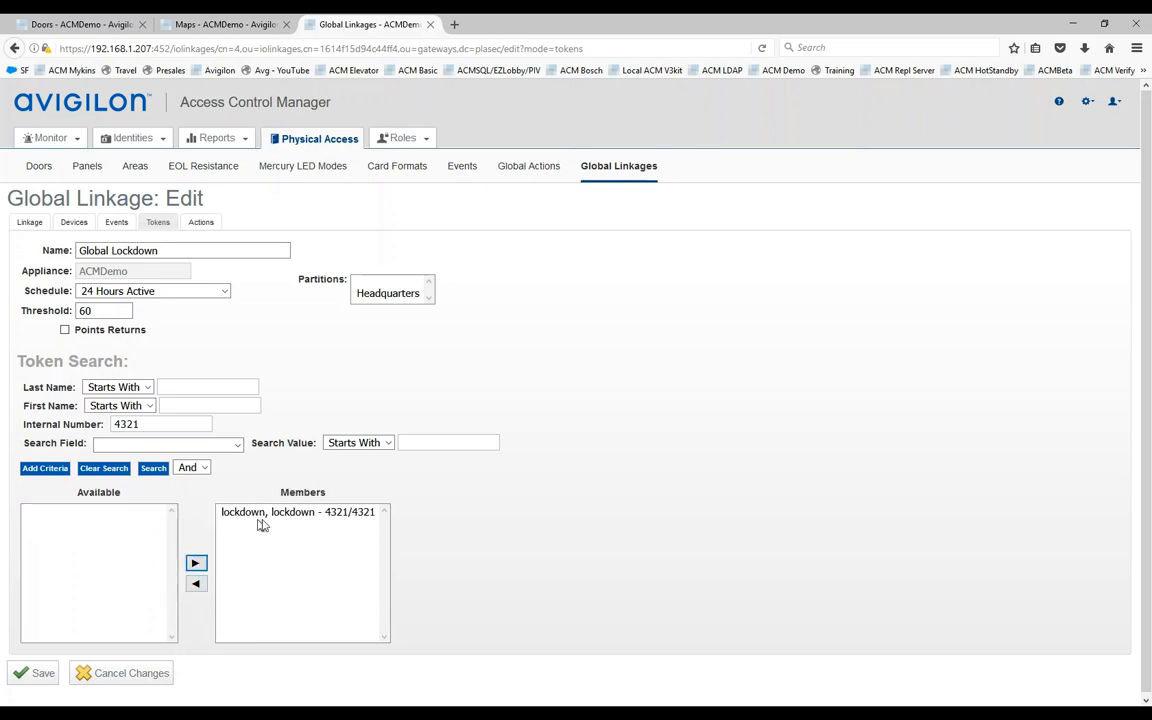
pyautogui.click(44, 676)
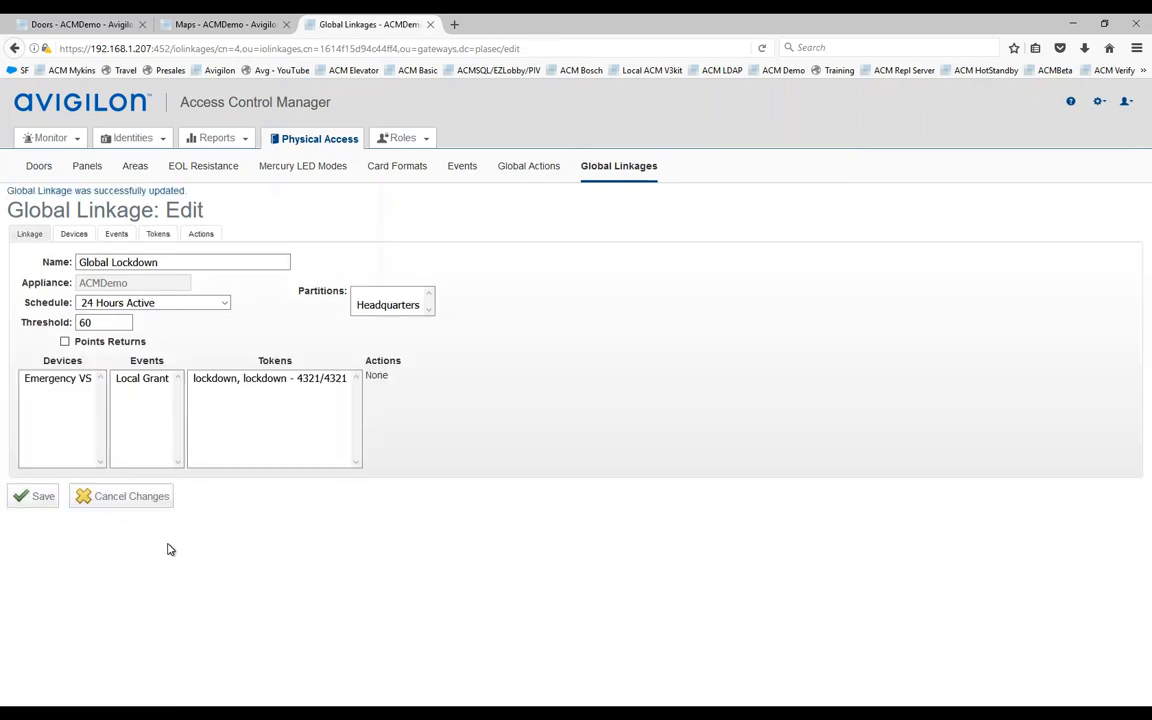
# Step: Add the Global Lockdown action to the linkage's Actions members and save
pyautogui.click(201, 236)
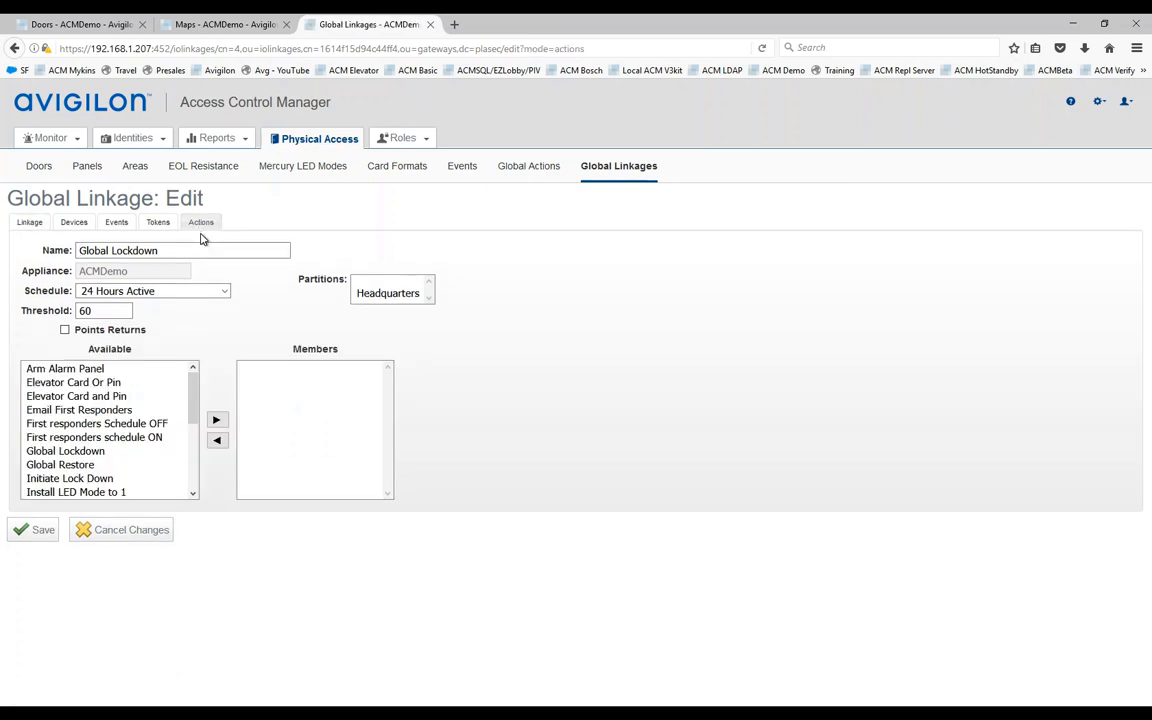
pyautogui.click(88, 451)
pyautogui.click(216, 420)
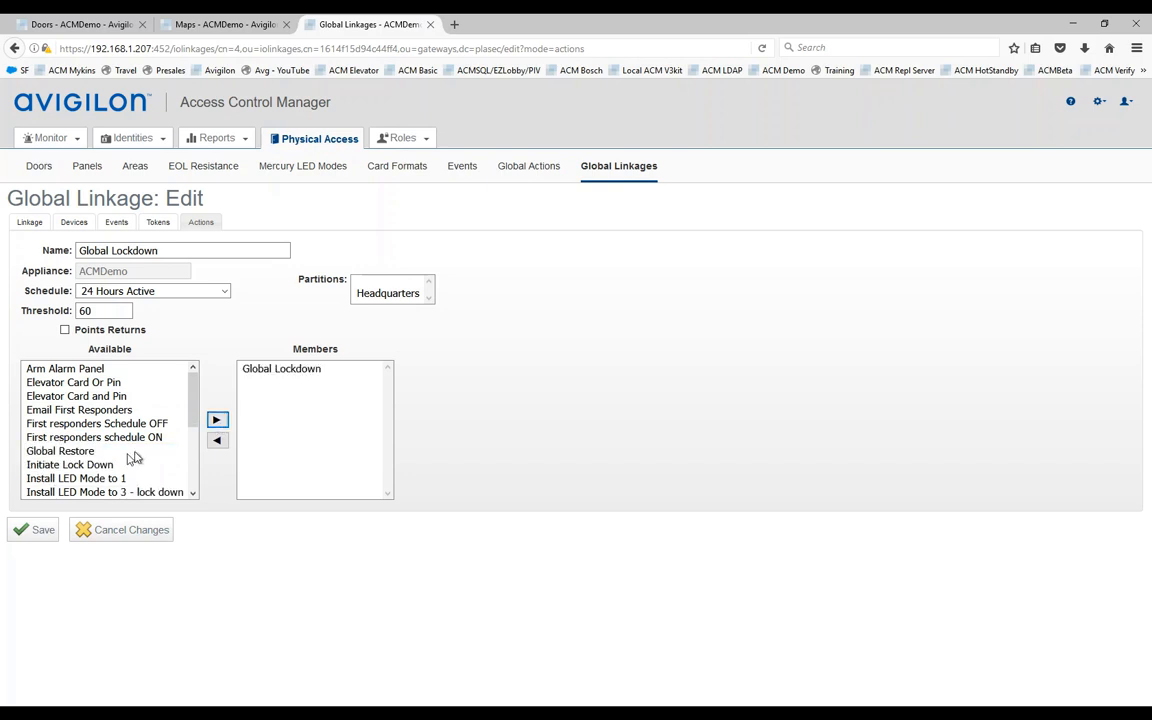
pyautogui.click(68, 414)
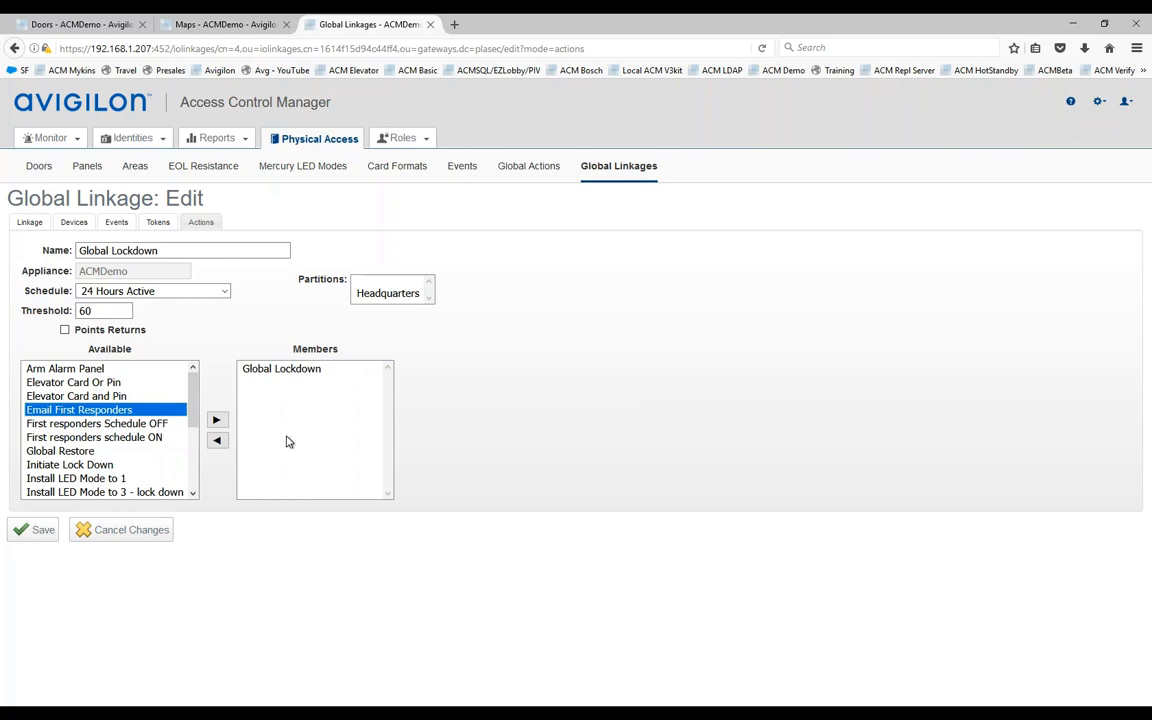
pyautogui.click(24, 533)
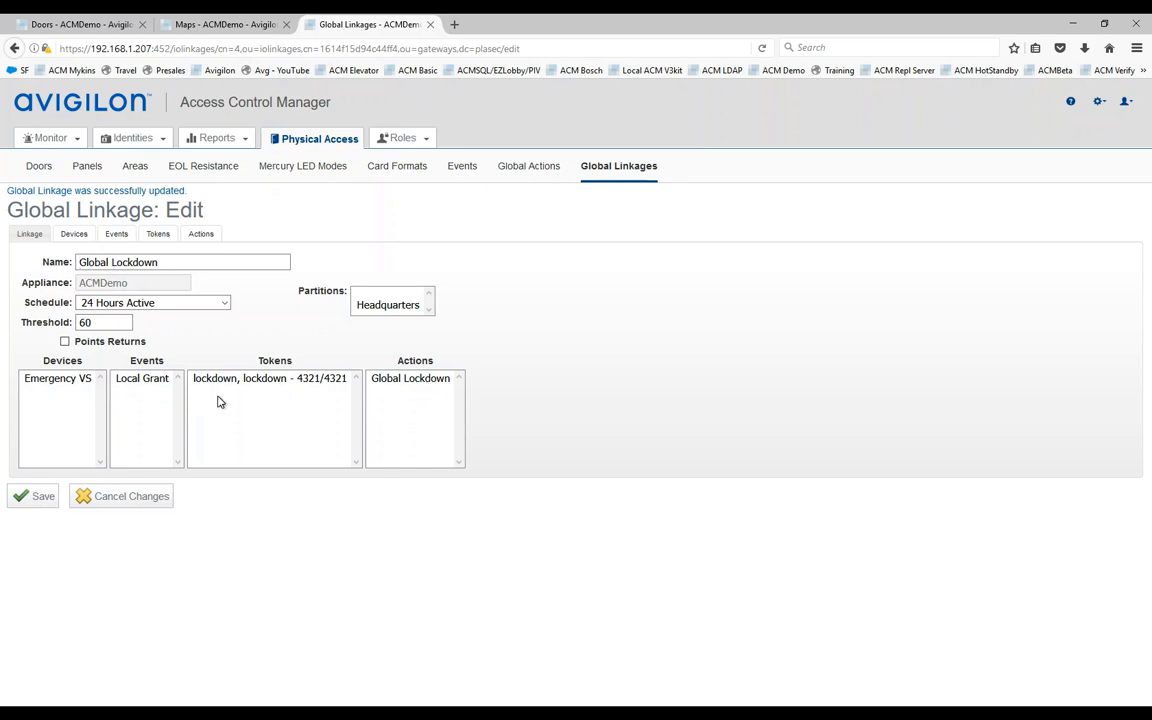
# Step: Add a new global linkage named 'Global Restore' and save it
pyautogui.click(607, 167)
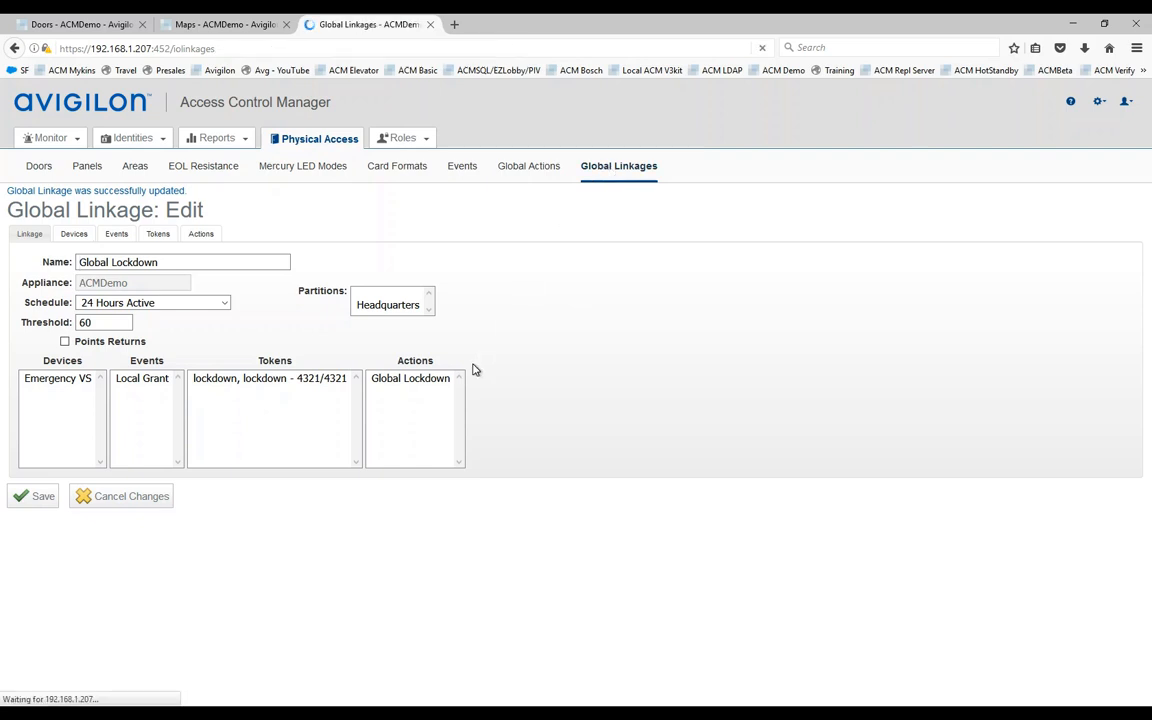
pyautogui.click(85, 228)
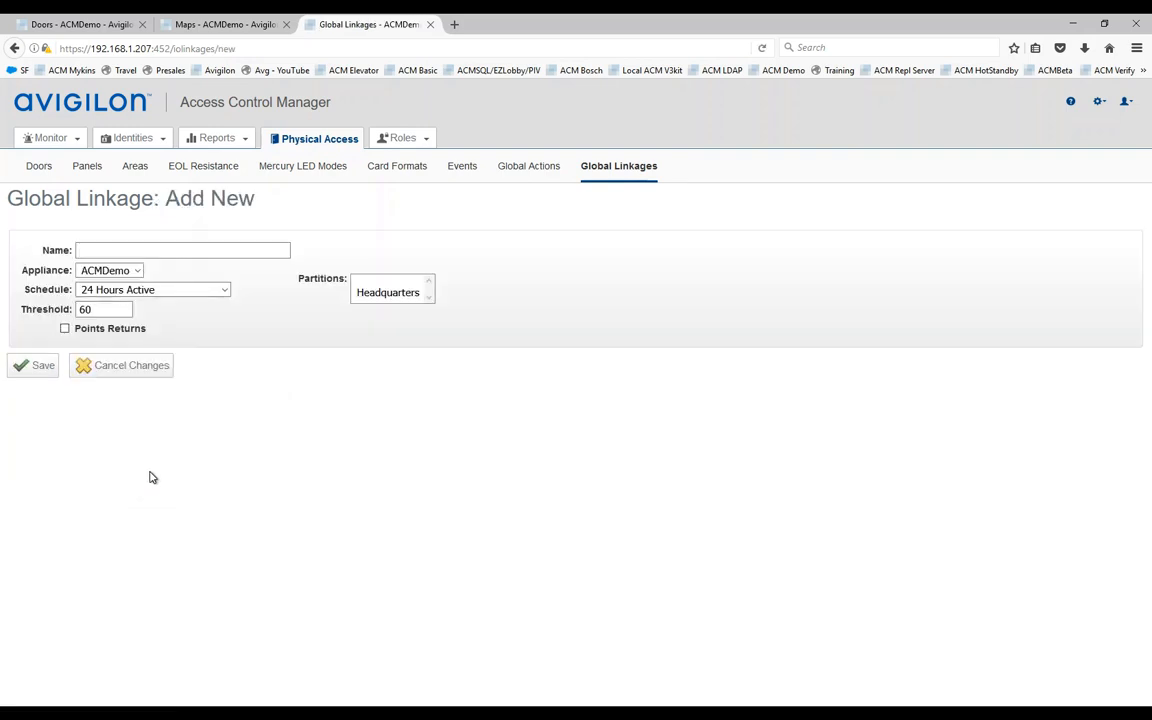
pyautogui.write('Global')
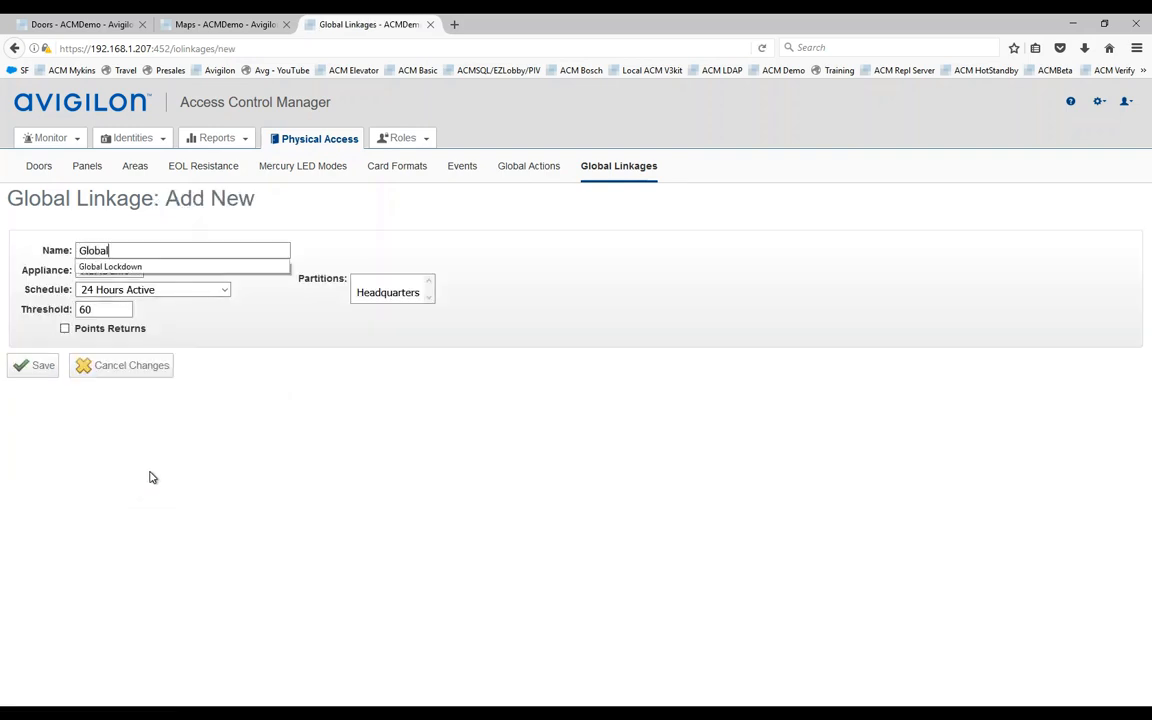
pyautogui.write(' REs')
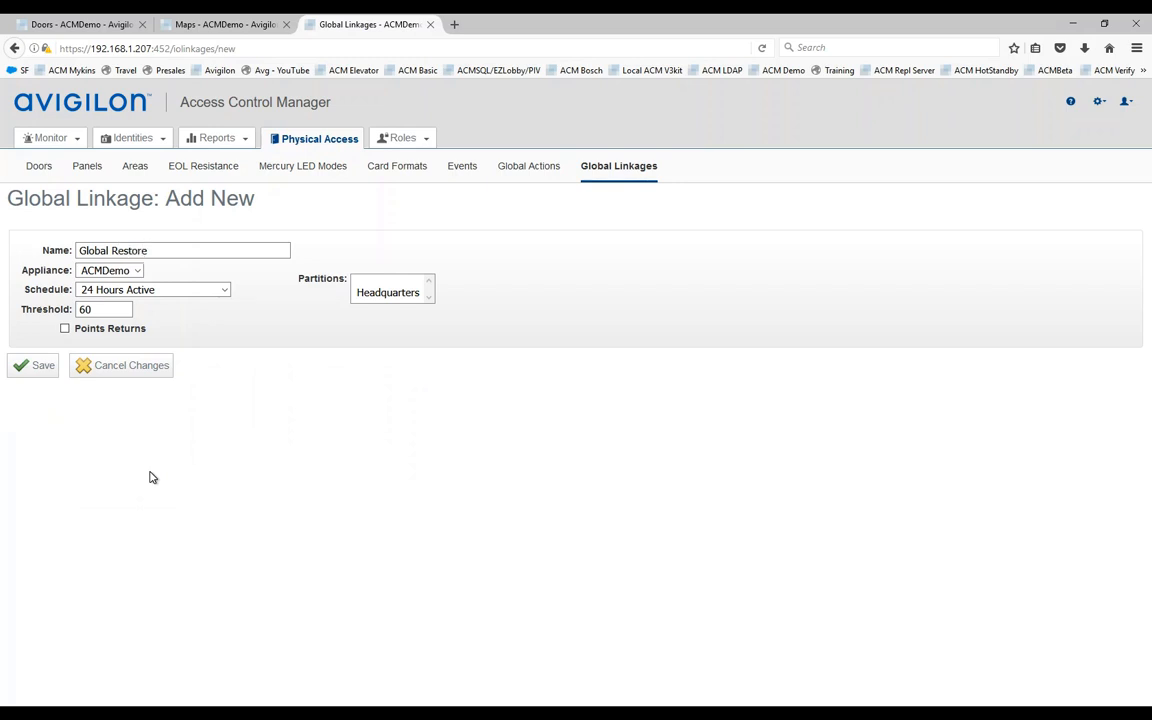
pyautogui.click(34, 370)
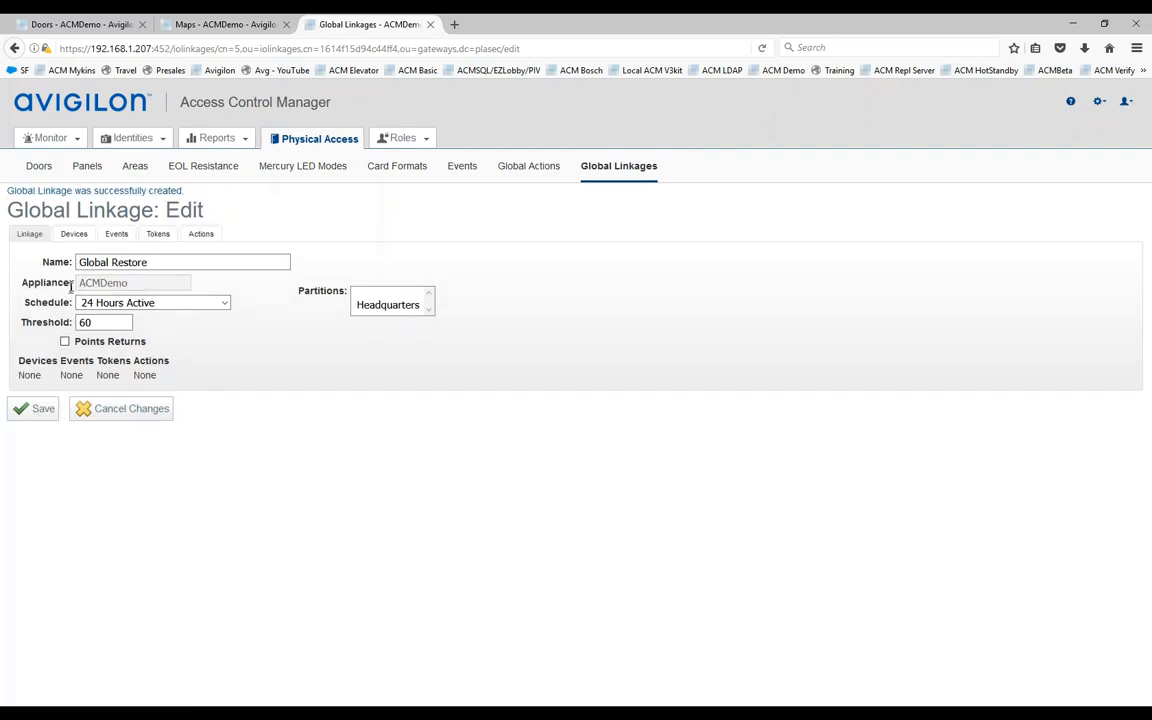
# Step: Add the door Emergency VS as the Global Restore linkage's device and save
pyautogui.click(74, 236)
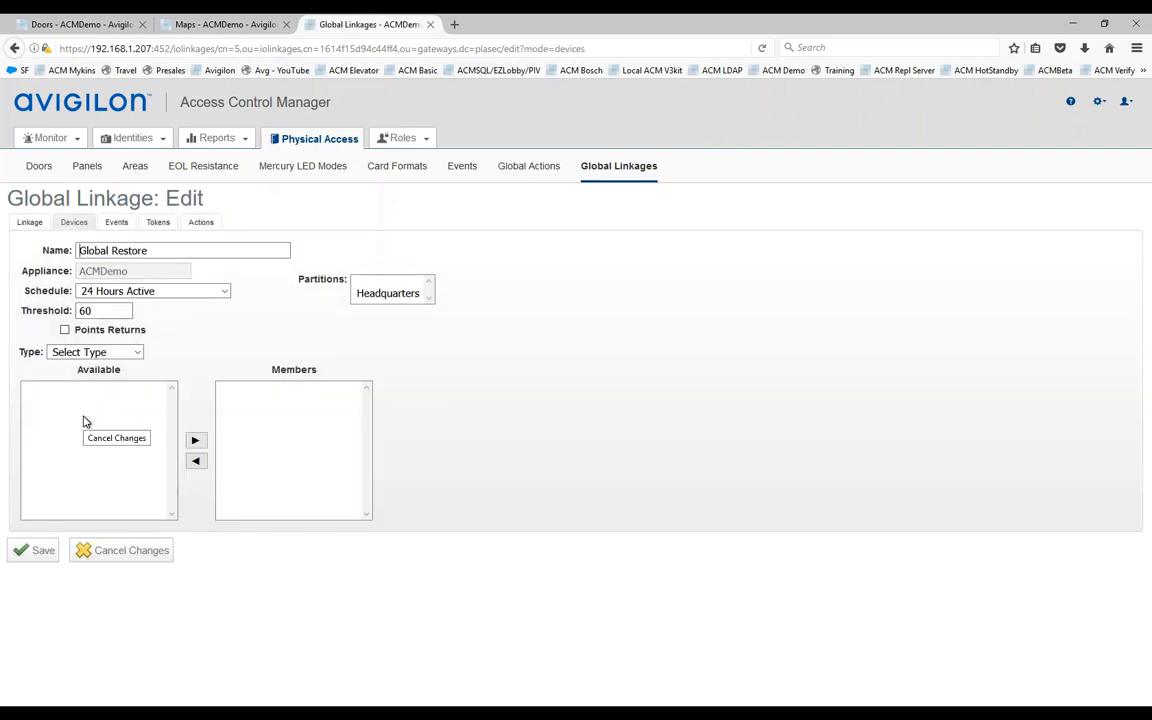
pyautogui.click(120, 352)
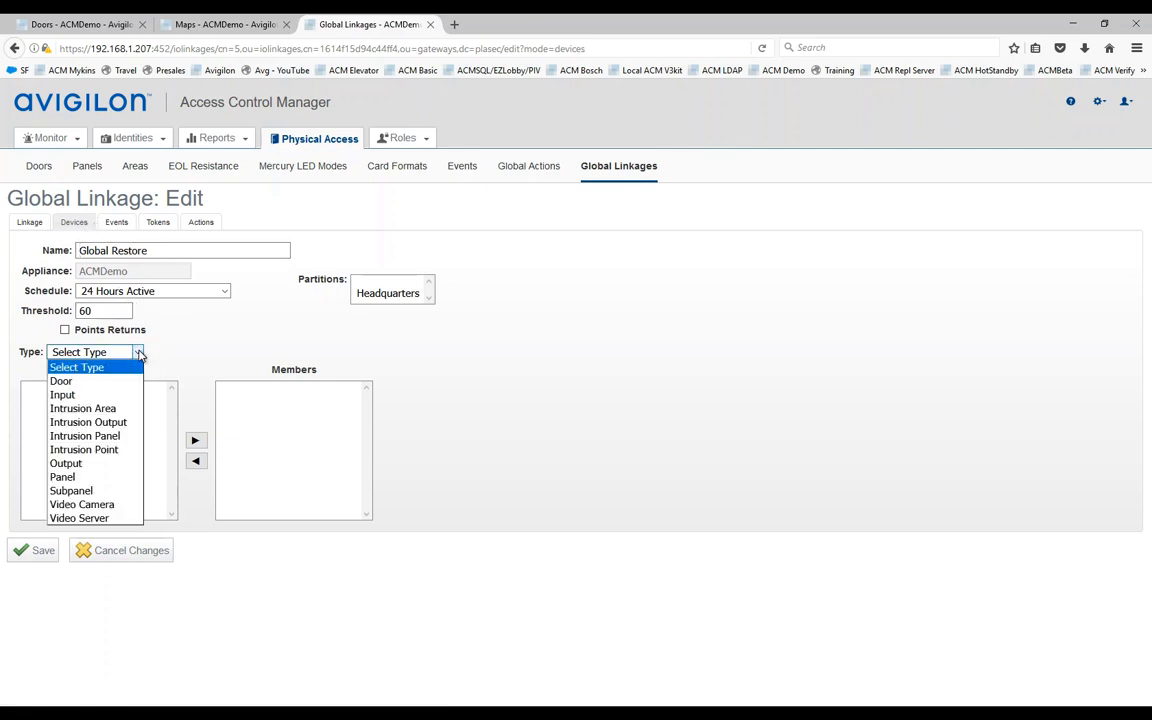
pyautogui.click(70, 381)
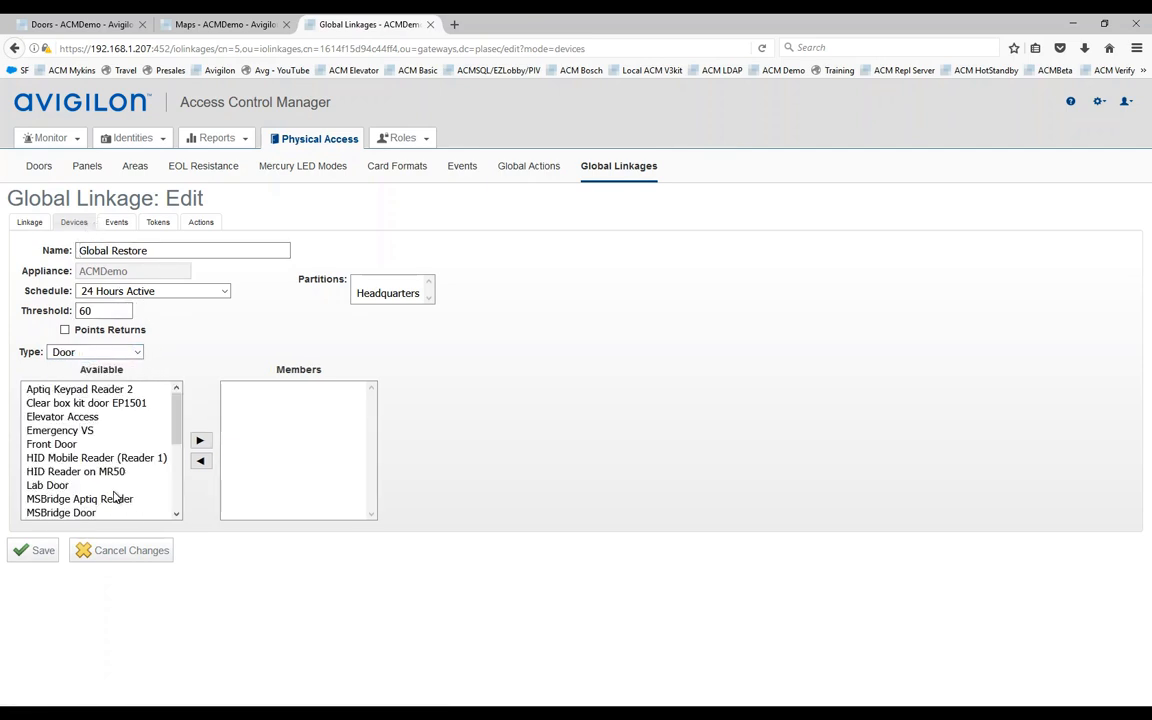
pyautogui.click(126, 430)
pyautogui.click(201, 441)
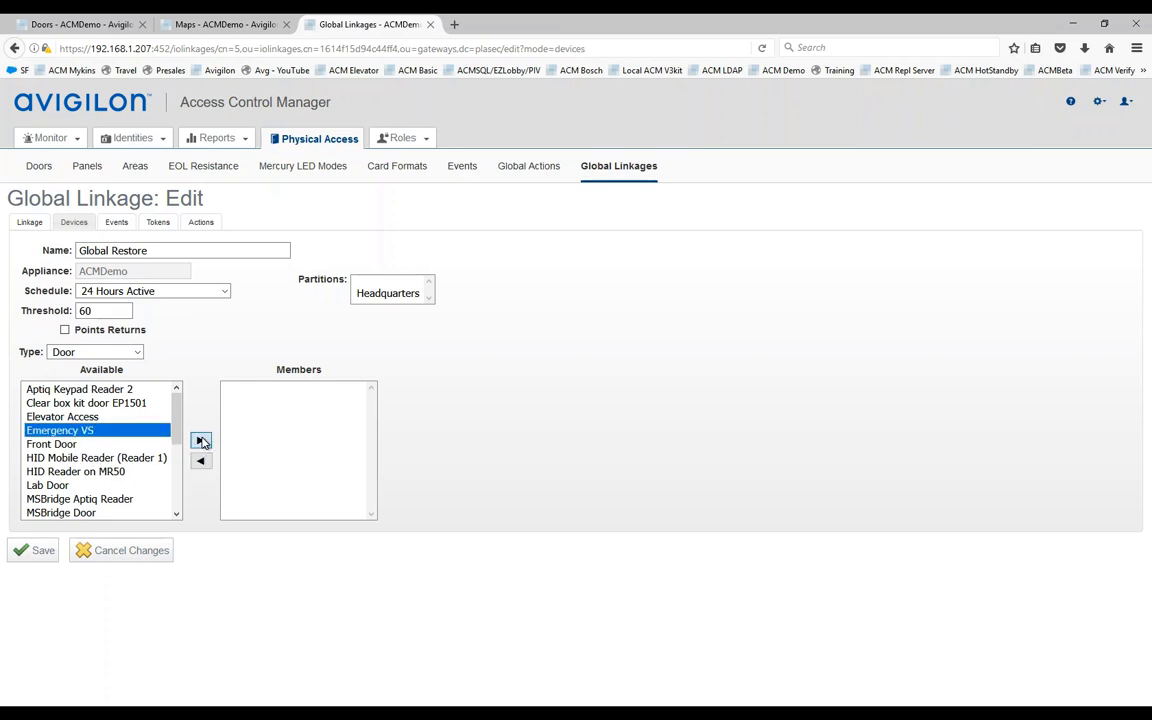
pyautogui.click(41, 551)
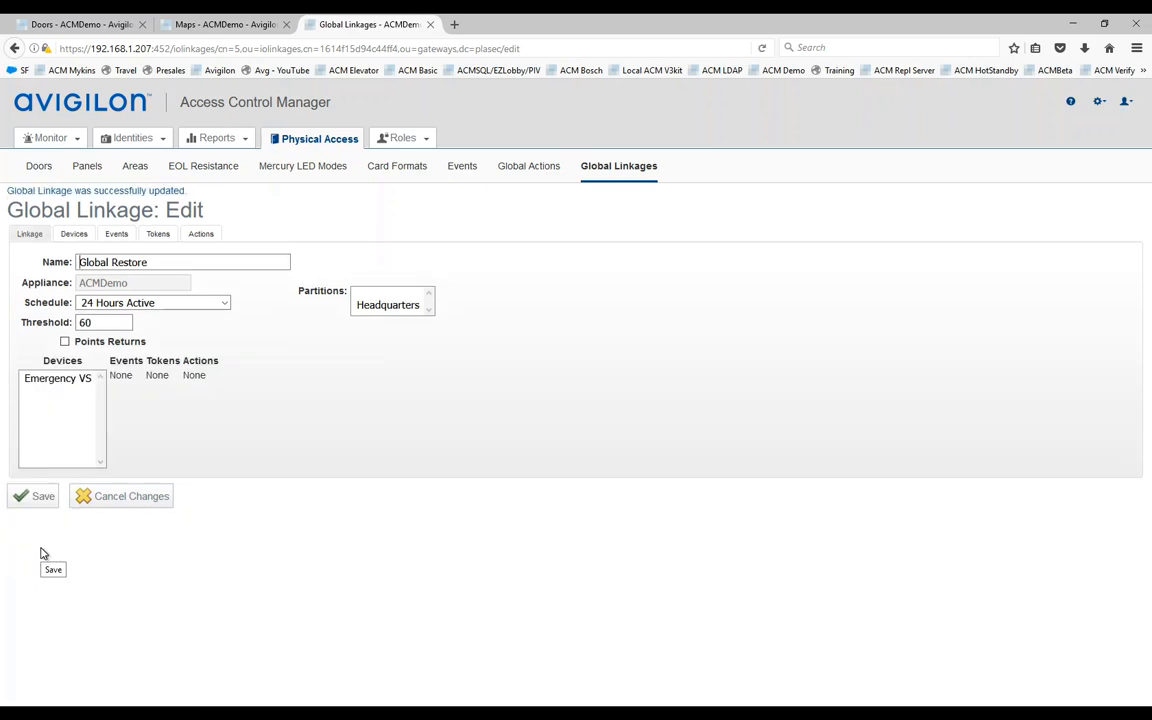
# Step: Add Local Grant as the Global Restore linkage's triggering event and save
pyautogui.click(115, 240)
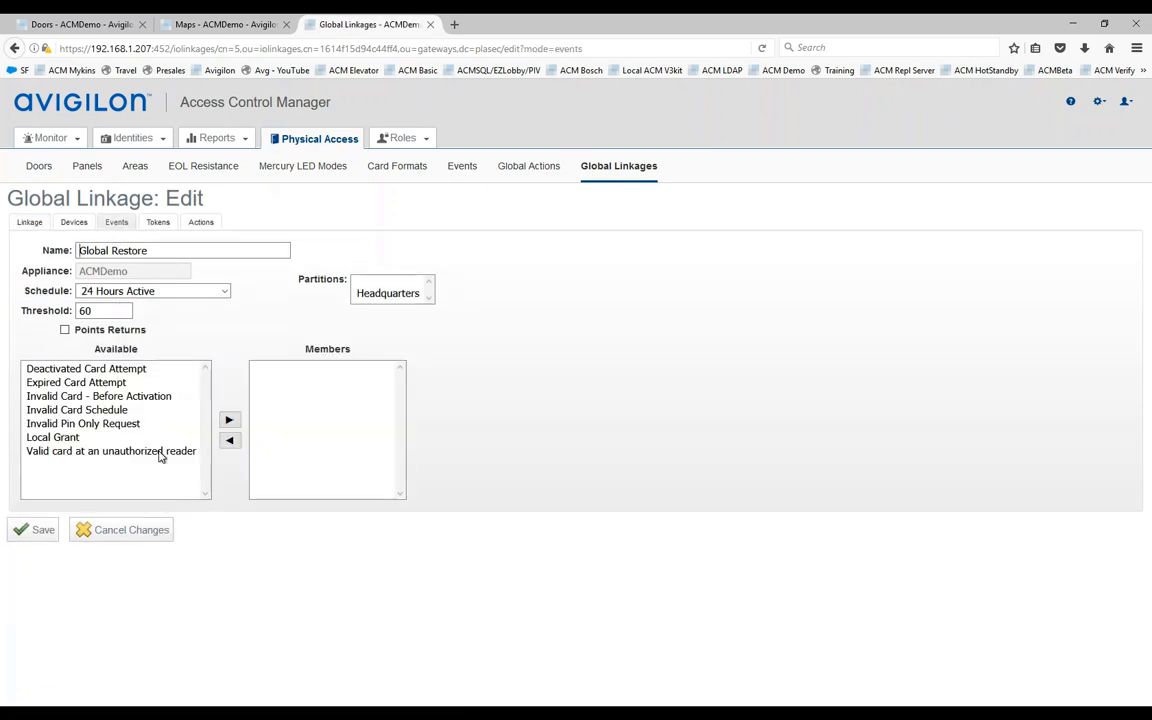
pyautogui.click(45, 437)
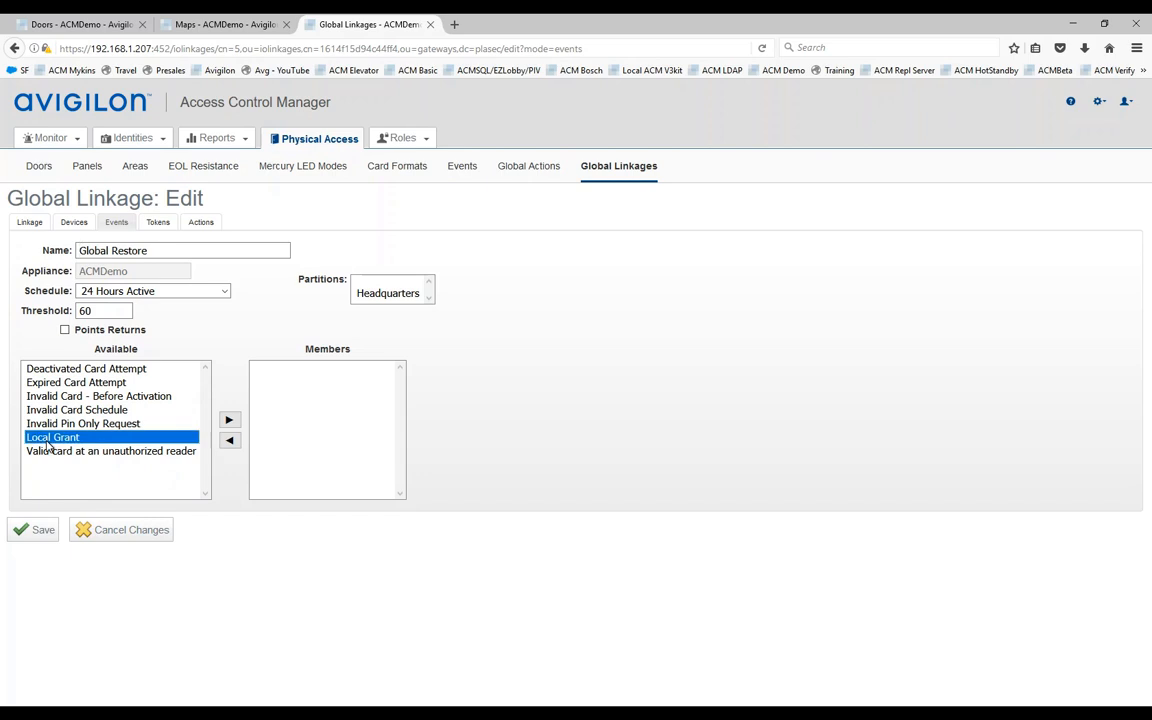
pyautogui.click(228, 420)
pyautogui.click(36, 533)
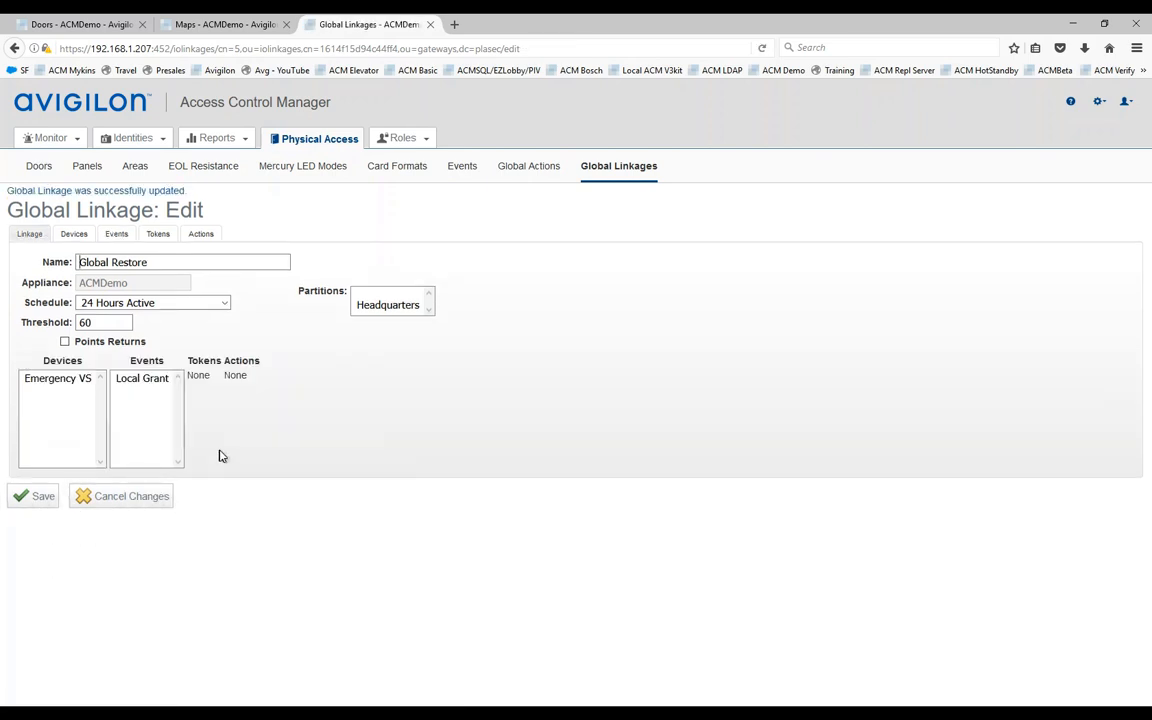
pyautogui.click(157, 236)
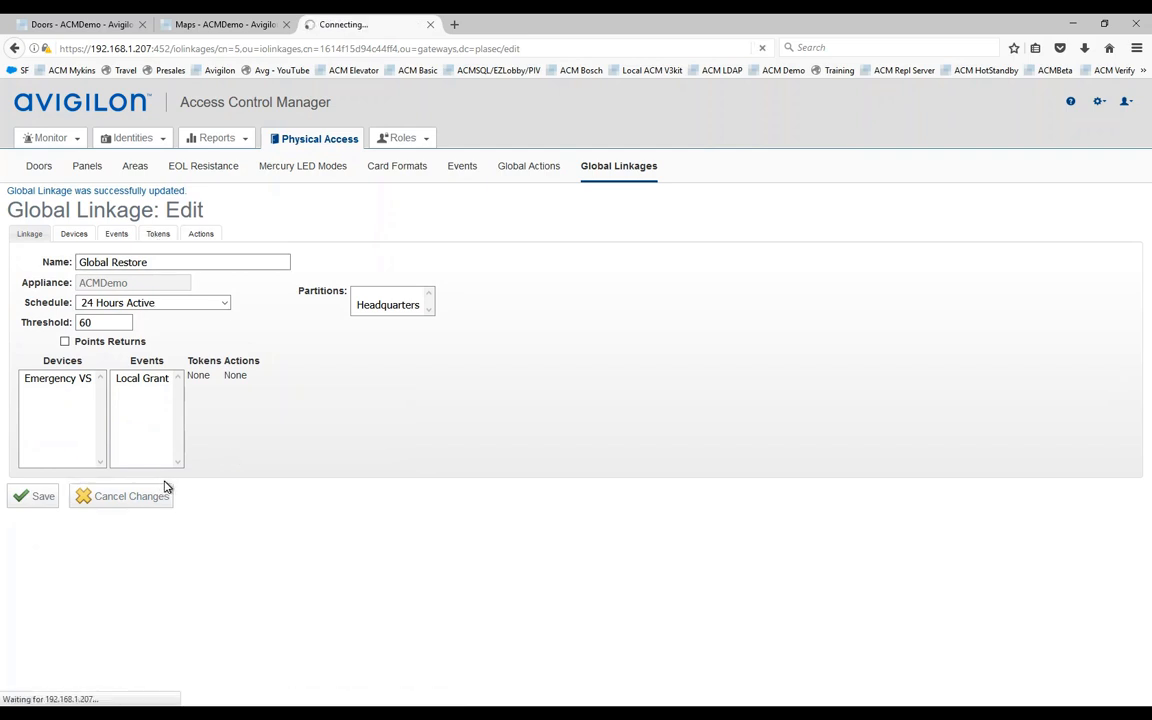
# Step: Search tokens by internal number, add the restore token to Global Restore, and save
pyautogui.click(130, 424)
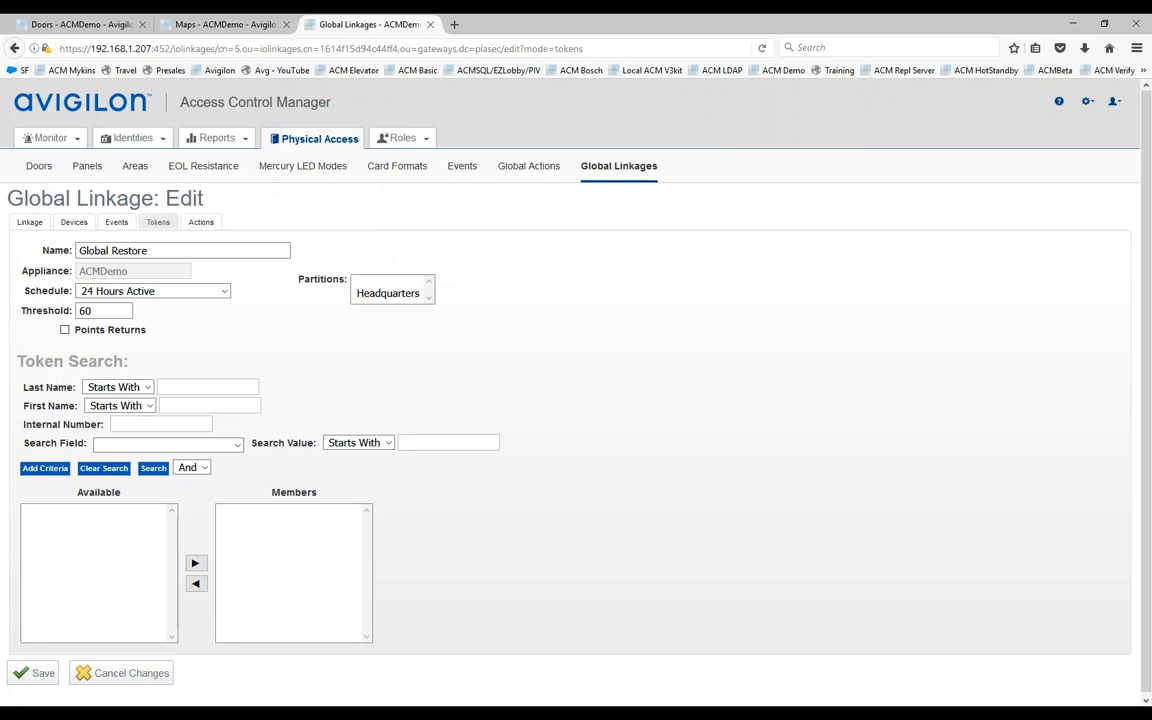
pyautogui.write('1234')
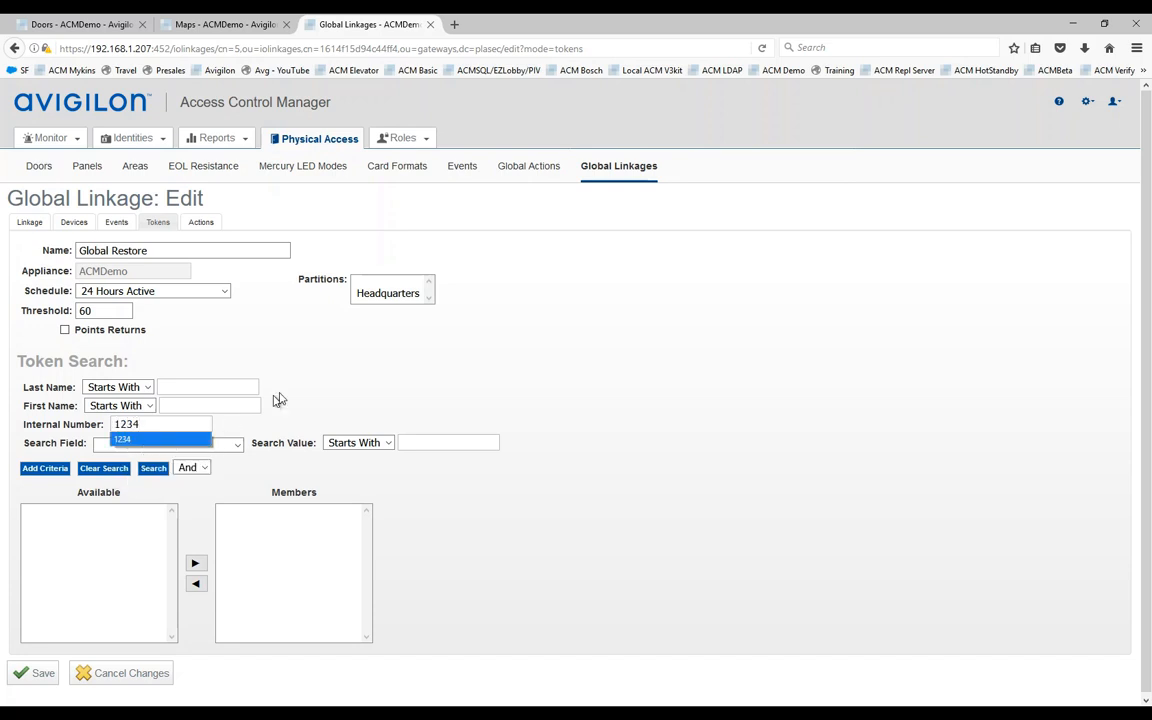
pyautogui.click(133, 439)
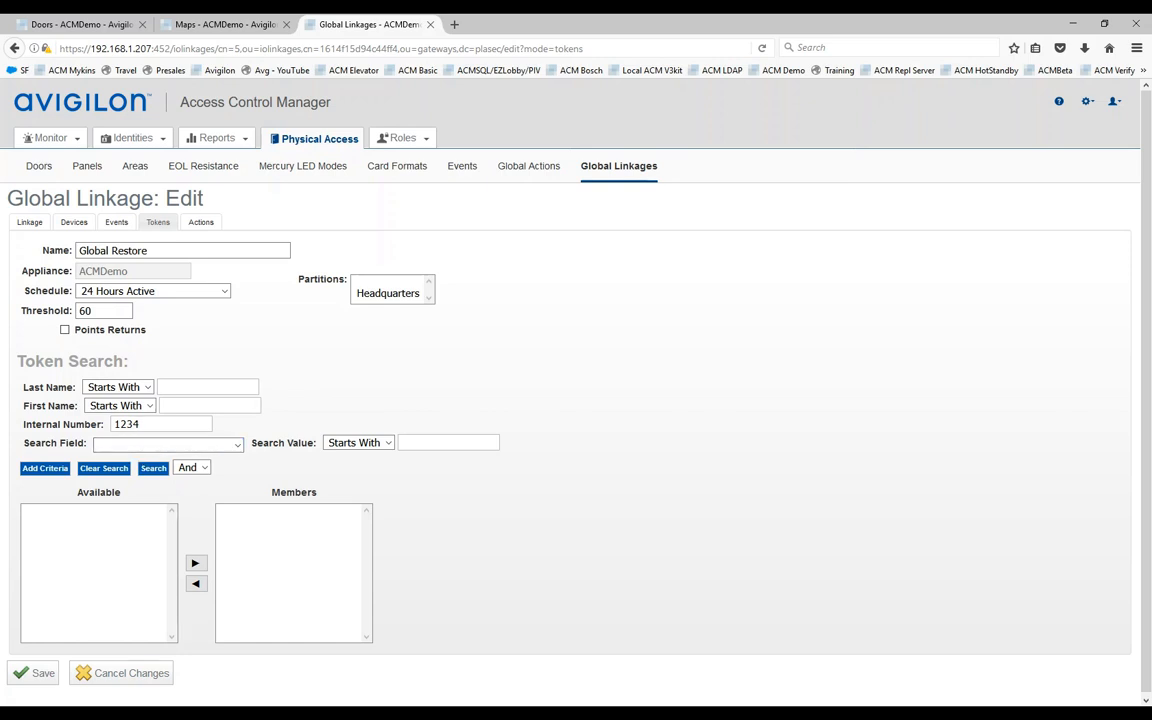
pyautogui.click(154, 467)
pyautogui.click(52, 516)
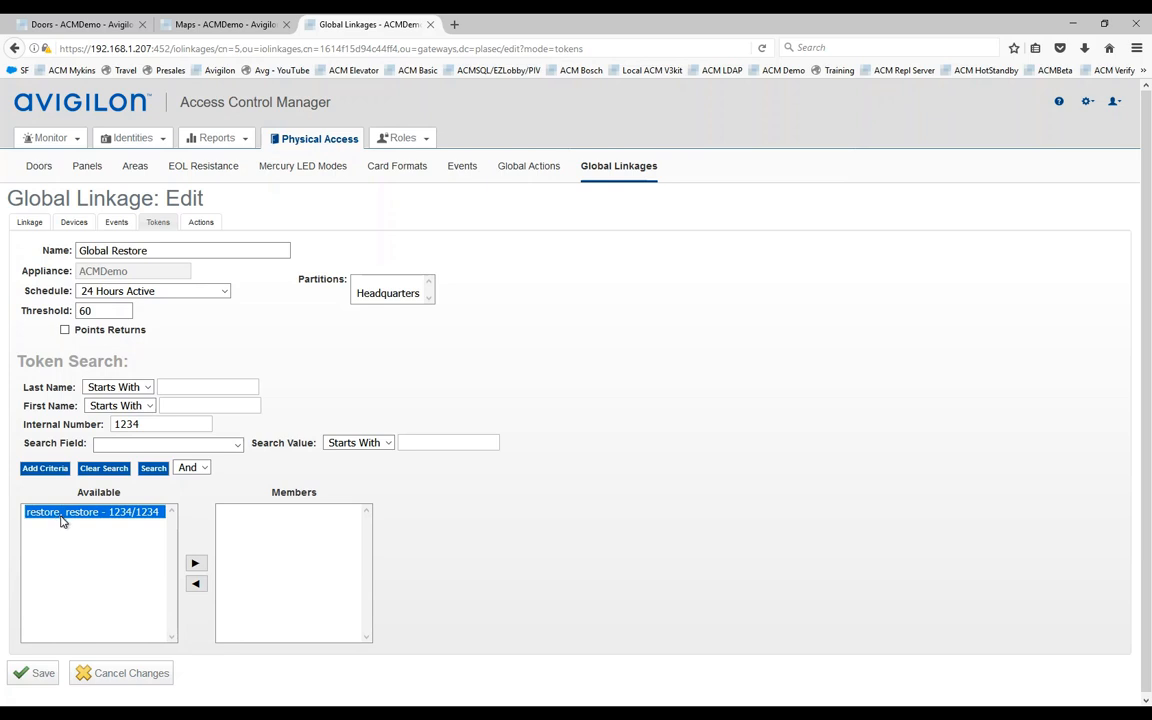
pyautogui.click(195, 563)
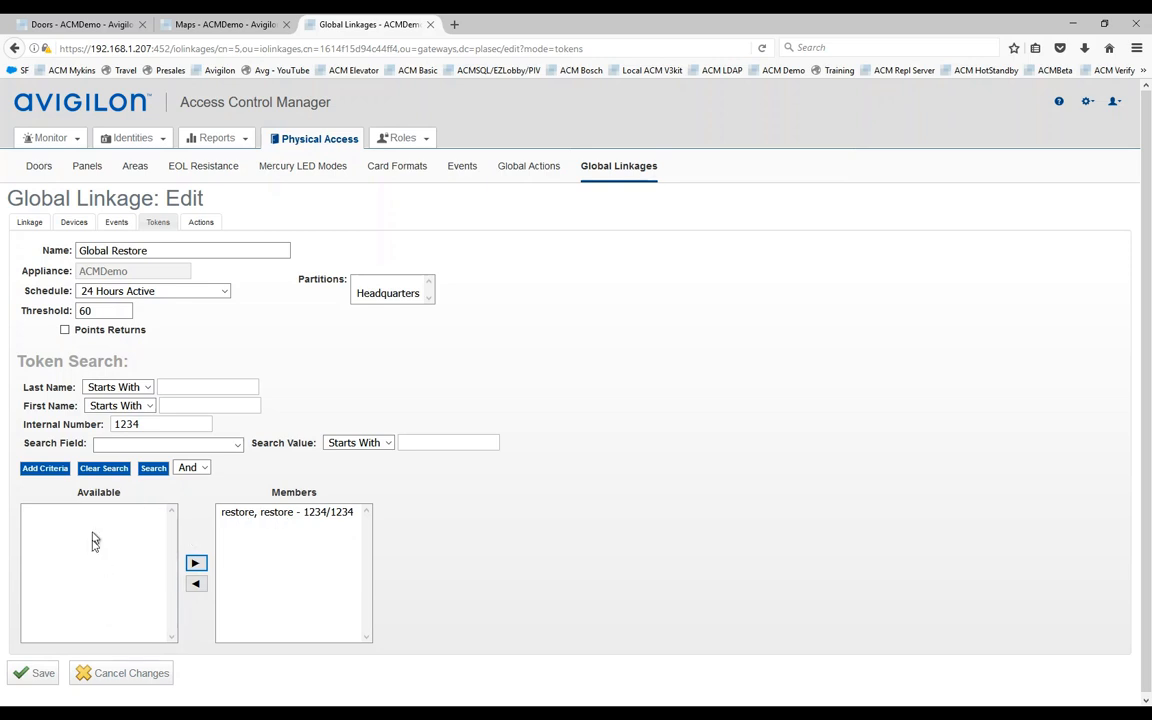
pyautogui.click(31, 676)
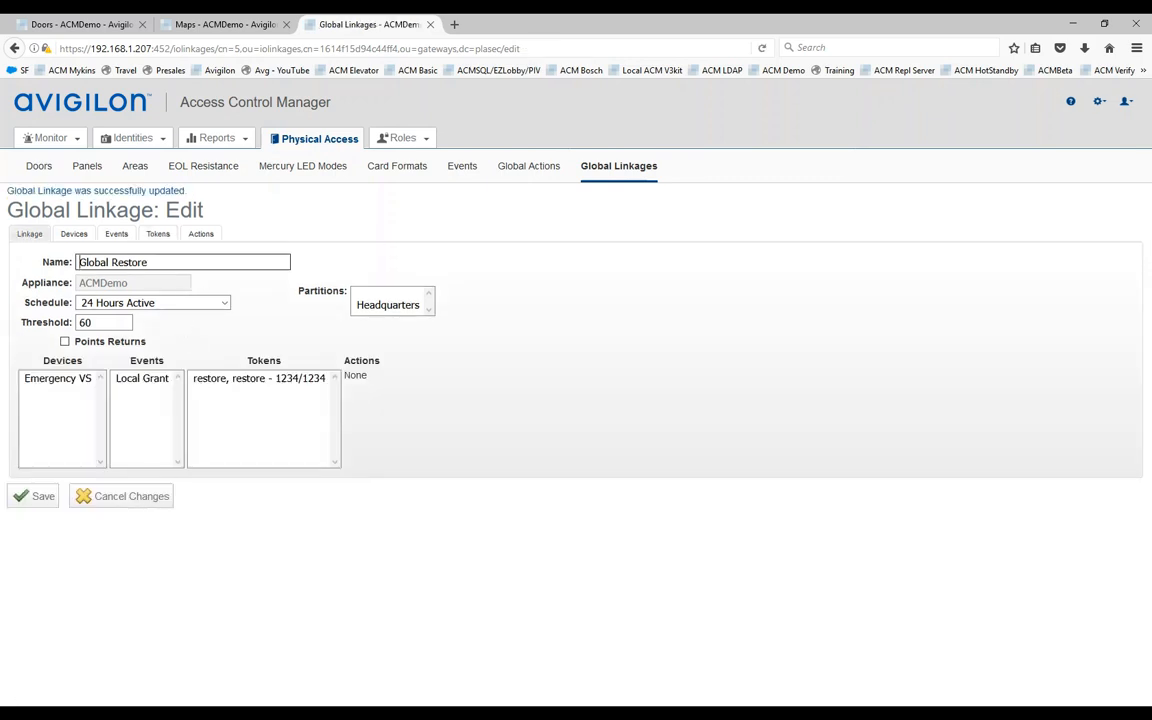
# Step: Add the Global Restore action to the Global Restore linkage and save
pyautogui.click(201, 235)
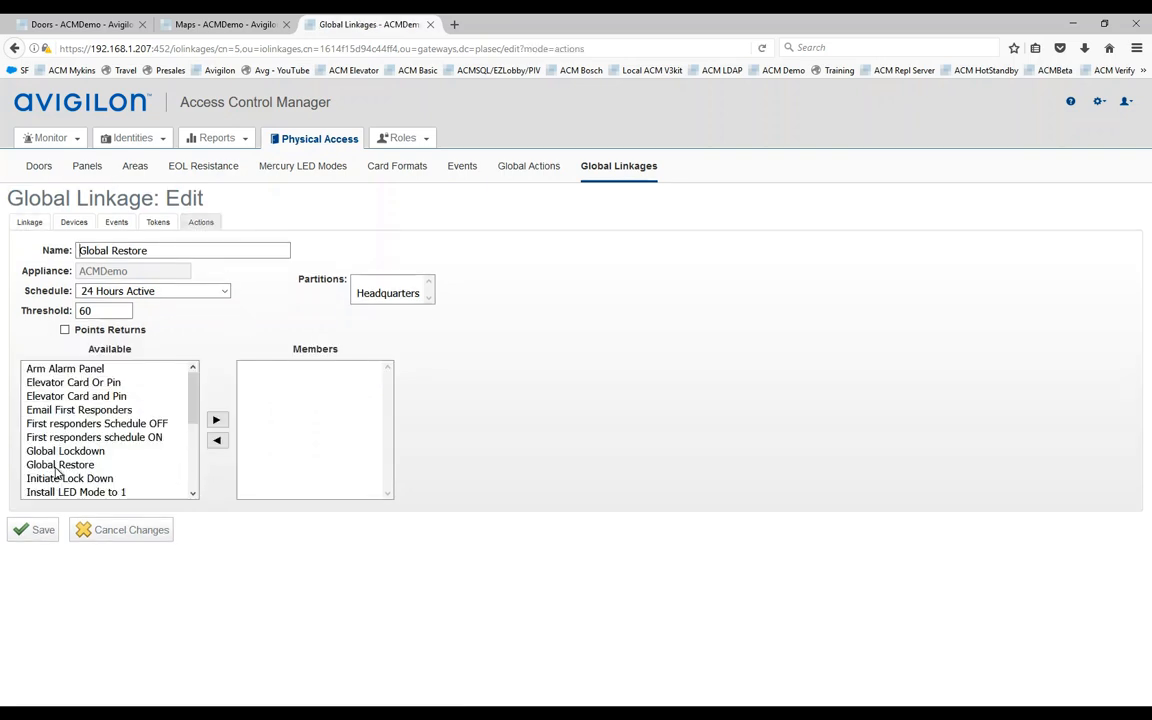
pyautogui.click(57, 467)
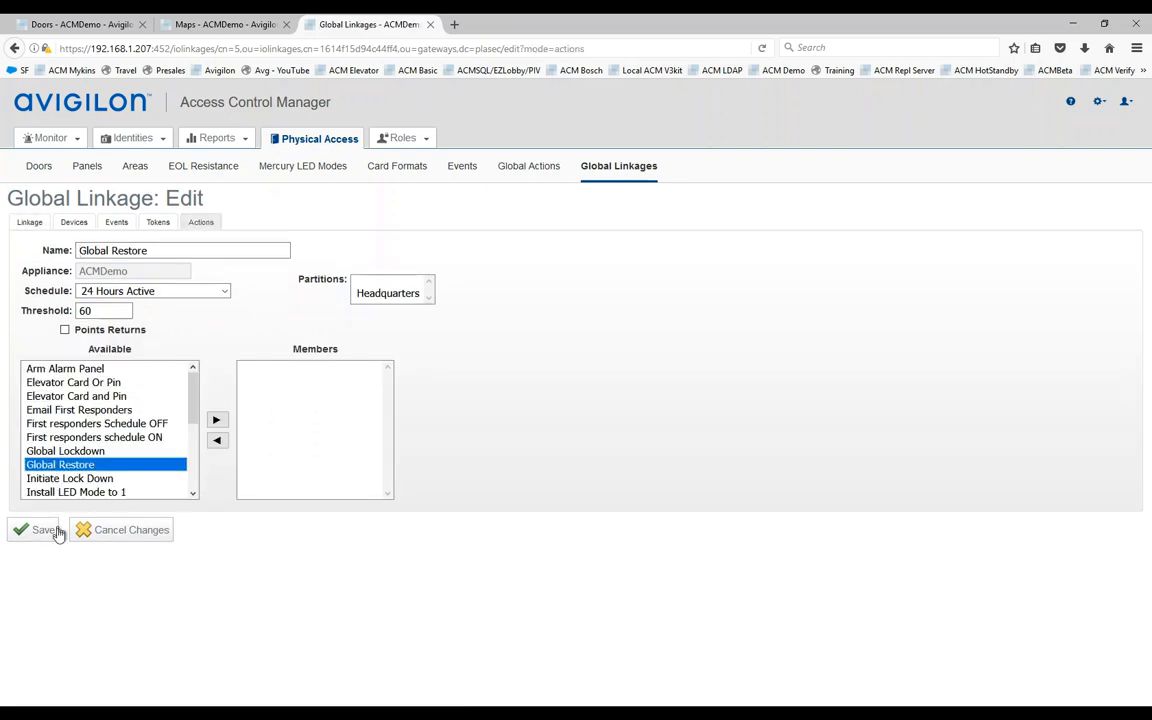
pyautogui.click(218, 421)
pyautogui.click(38, 529)
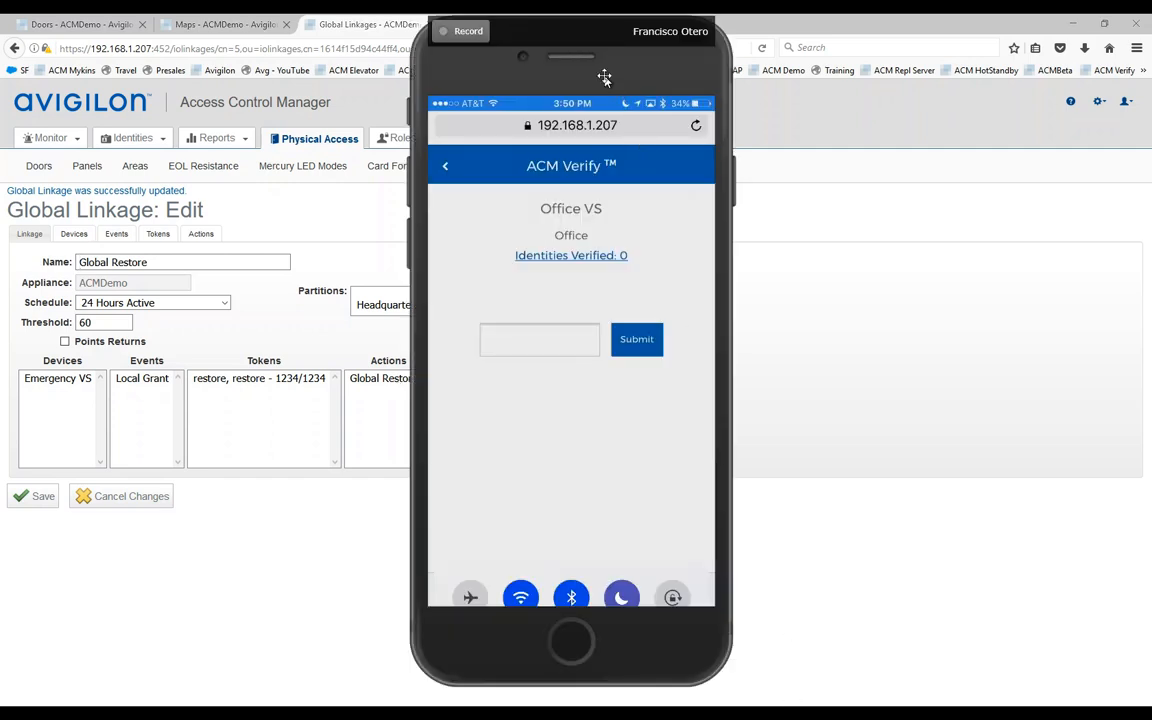
# Step: Back out of the Office VS station page on the mirrored phone and reposition the mirror
pyautogui.moveTo(604, 77)
pyautogui.mouseDown()
pyautogui.moveTo(824, 77)
pyautogui.moveTo(604, 77)
pyautogui.mouseUp()
pyautogui.click(447, 168)
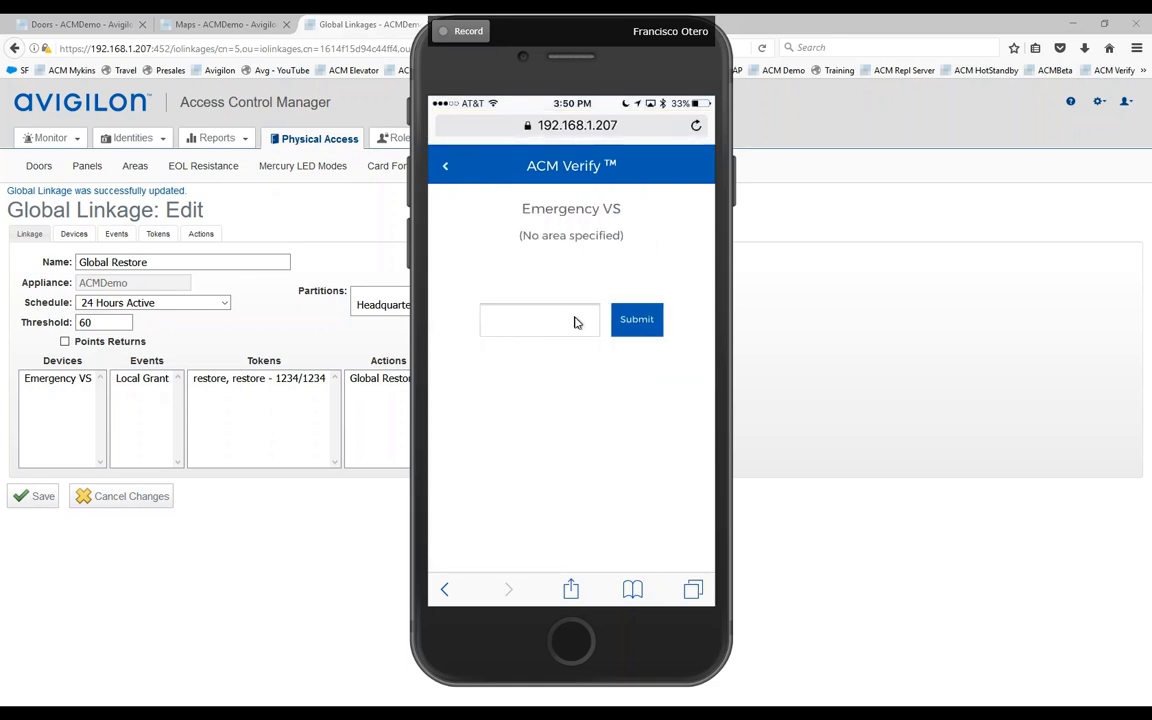
pyautogui.moveTo(673, 69); pyautogui.dragTo(215, 131)
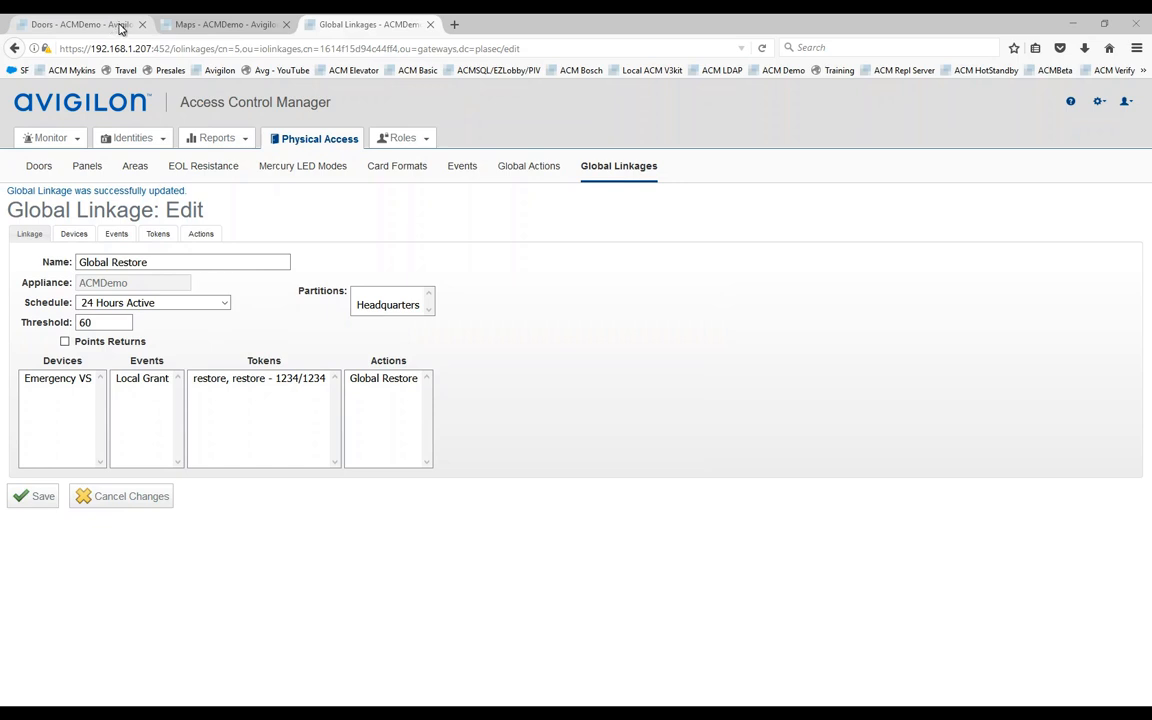
# Step: Filter the Doors list to Device Status Normal in the Doors browser tab
pyautogui.click(88, 25)
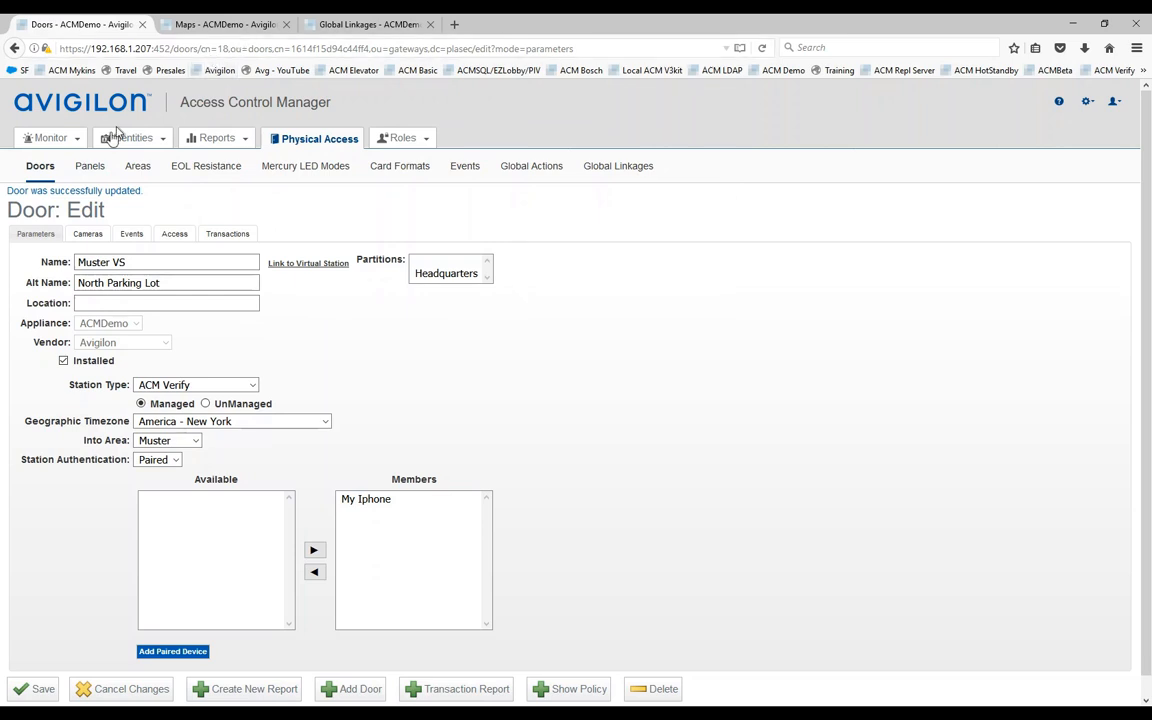
pyautogui.click(41, 170)
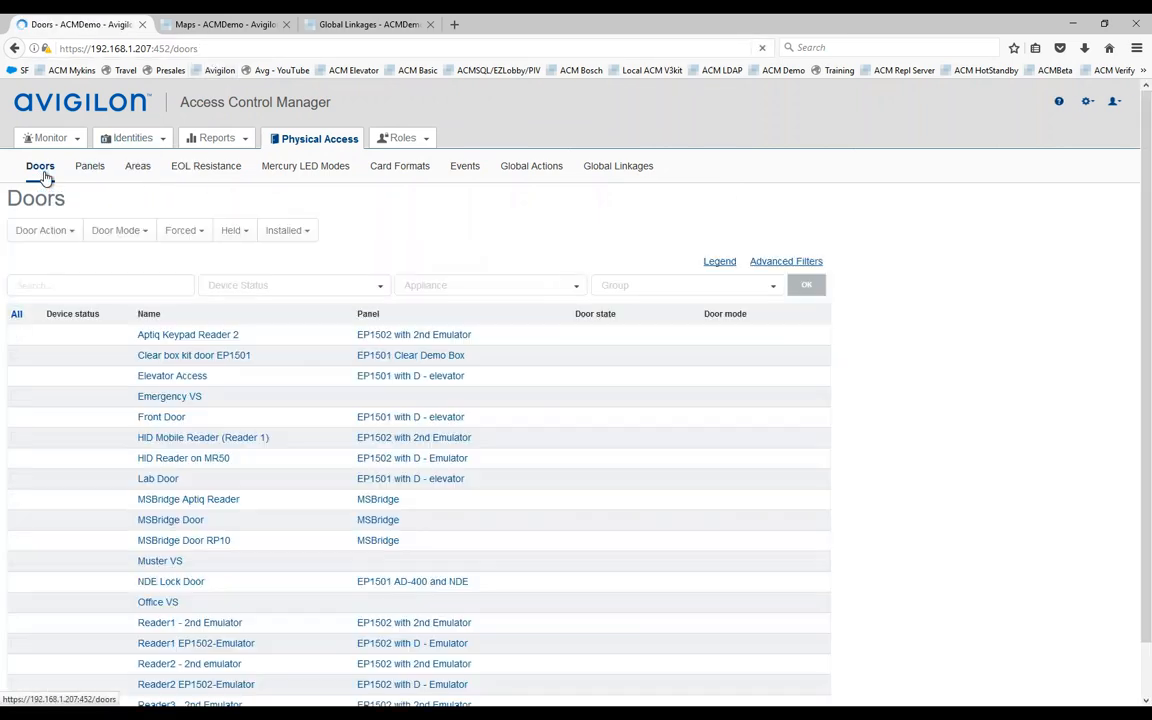
pyautogui.click(378, 290)
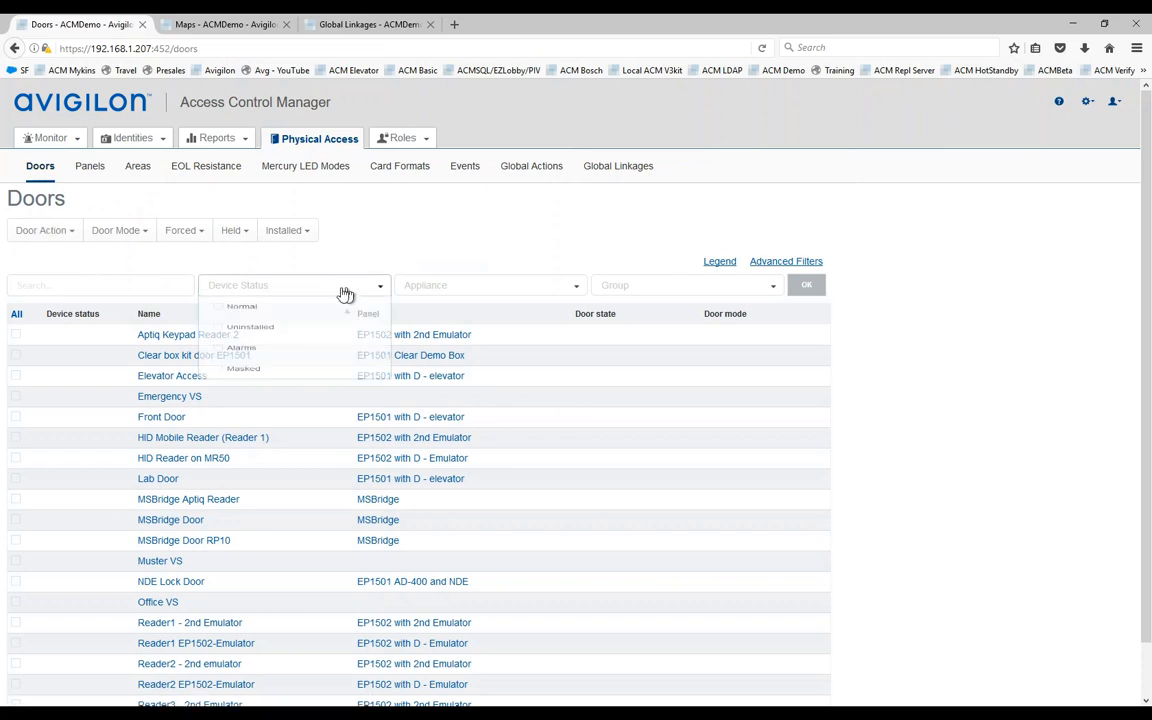
pyautogui.click(221, 318)
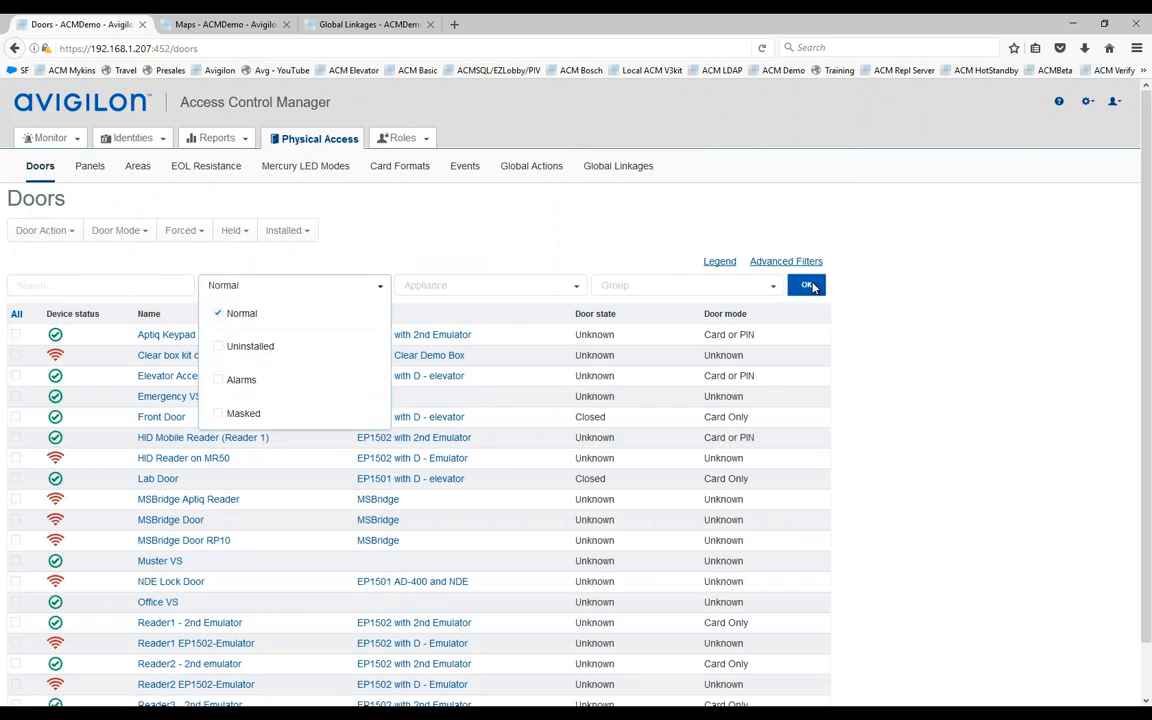
pyautogui.click(503, 405)
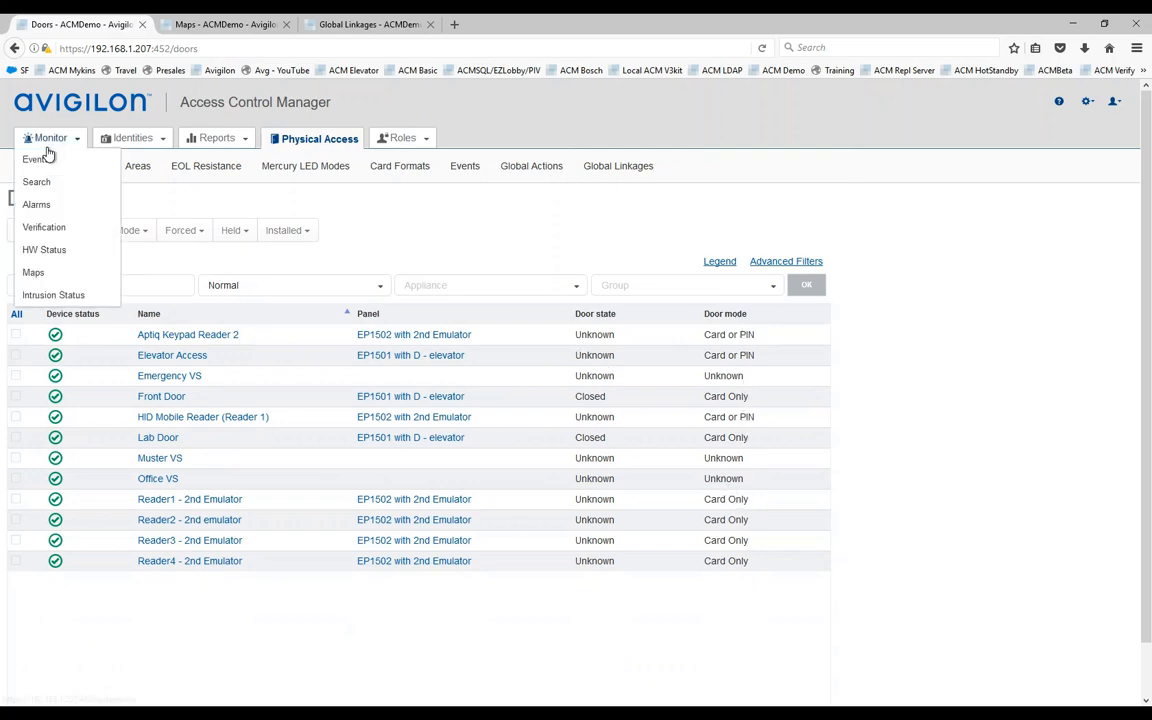
# Step: Move the phone mirror right and enter a PIN at the Emergency VS station
pyautogui.moveTo(368, 95); pyautogui.dragTo(1080, 88)
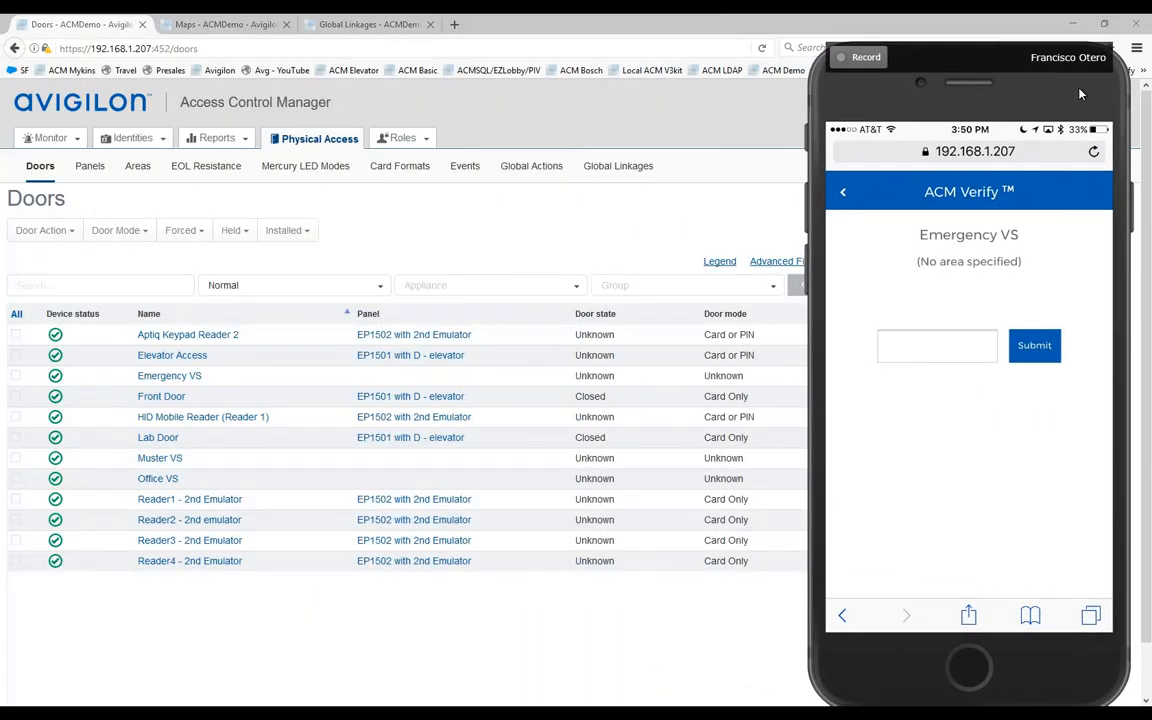
pyautogui.click(908, 356)
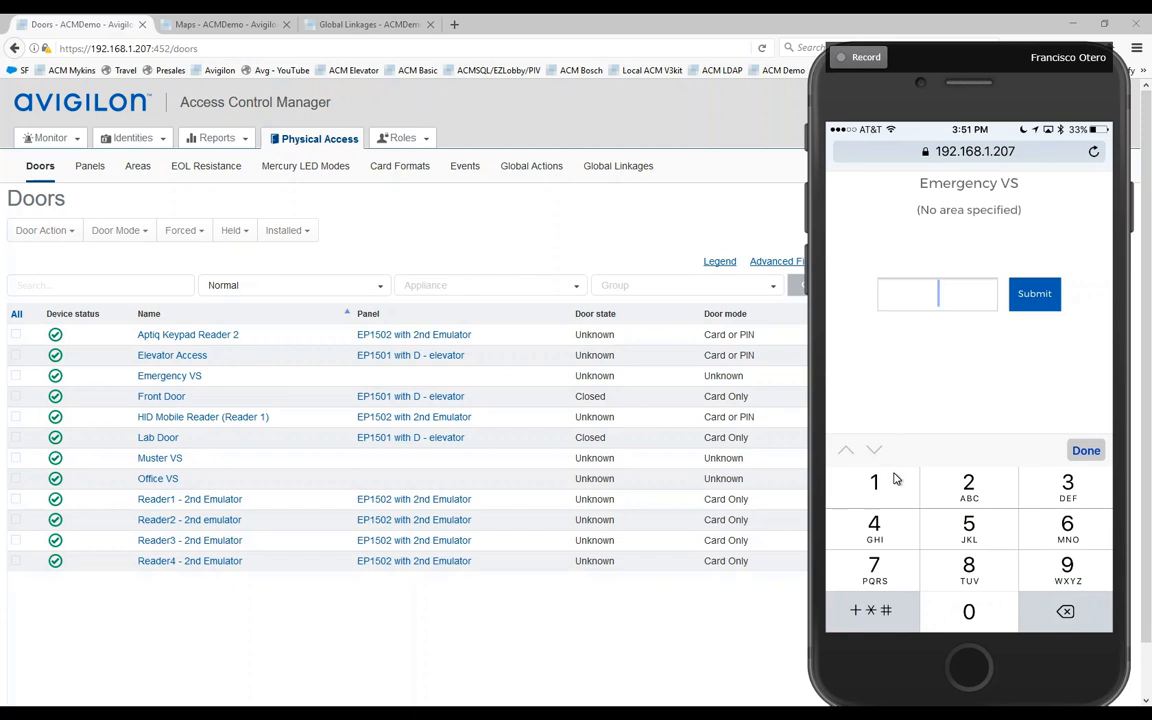
pyautogui.write('43')
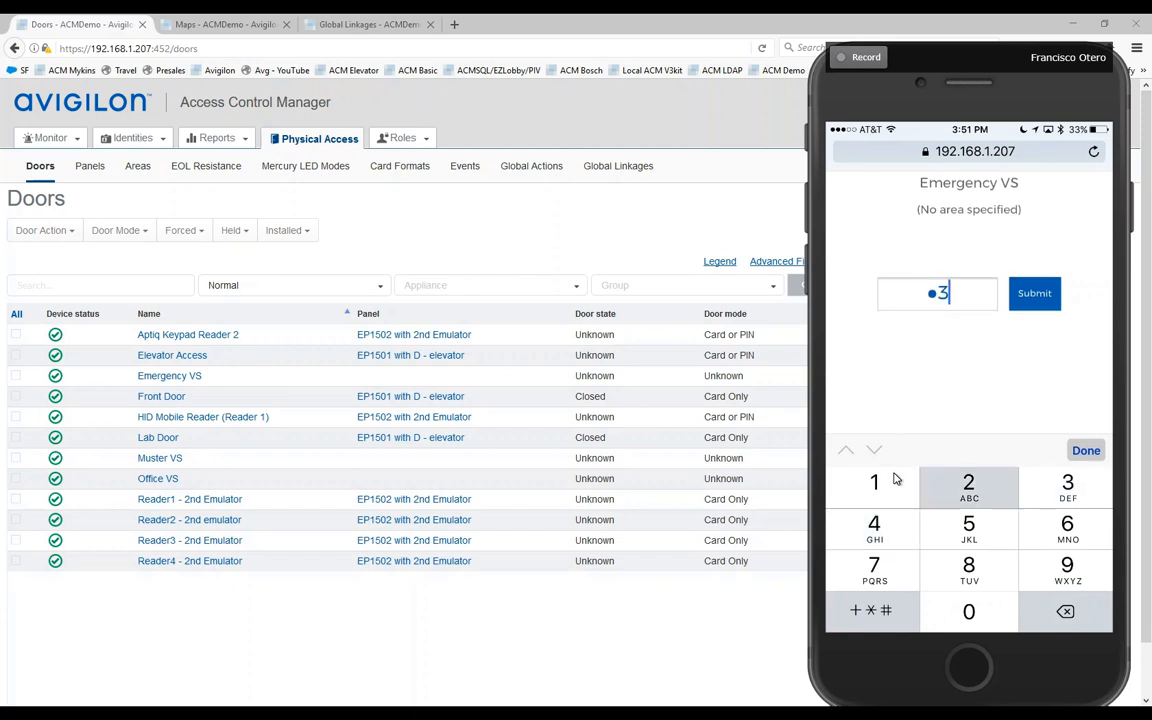
pyautogui.write('21')
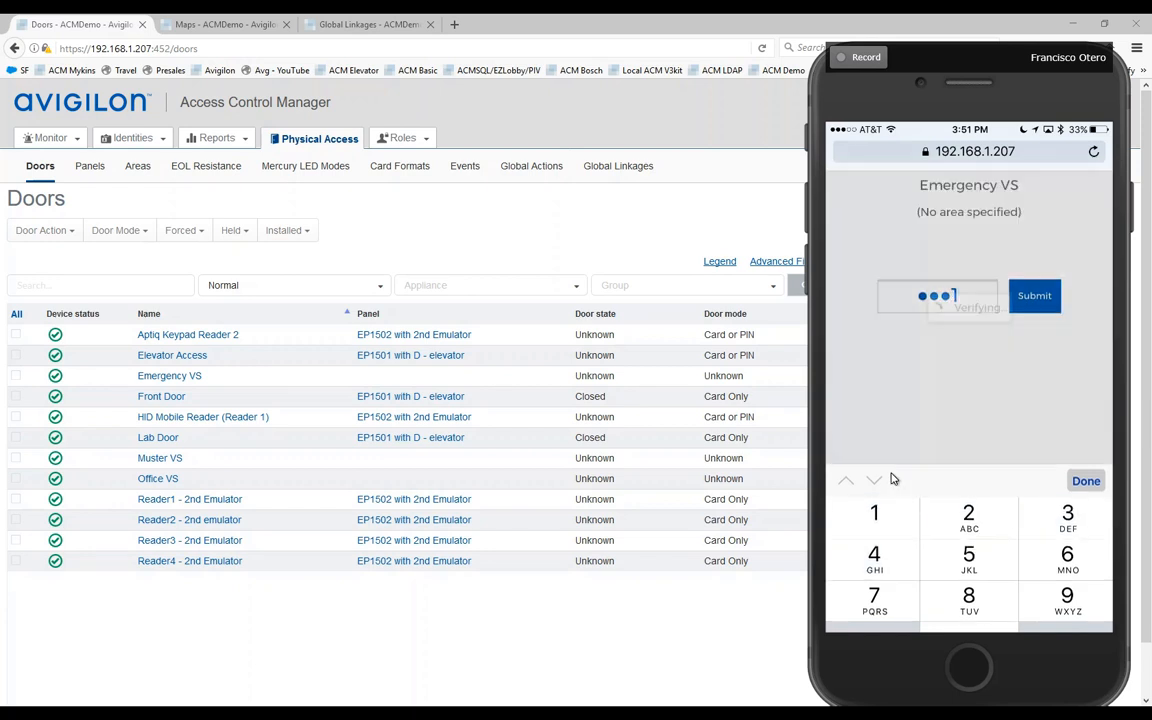
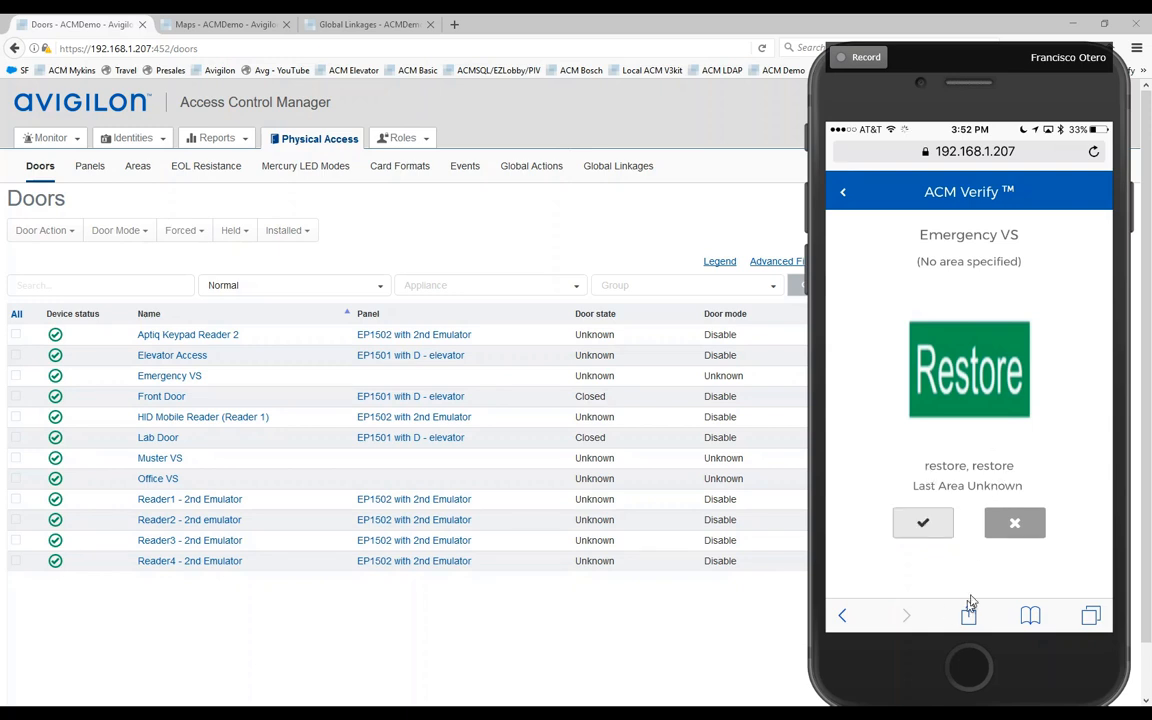
# Step: Approve the Restore action at the Emergency VS station on the phone's ACM Verify page
pyautogui.click(919, 522)
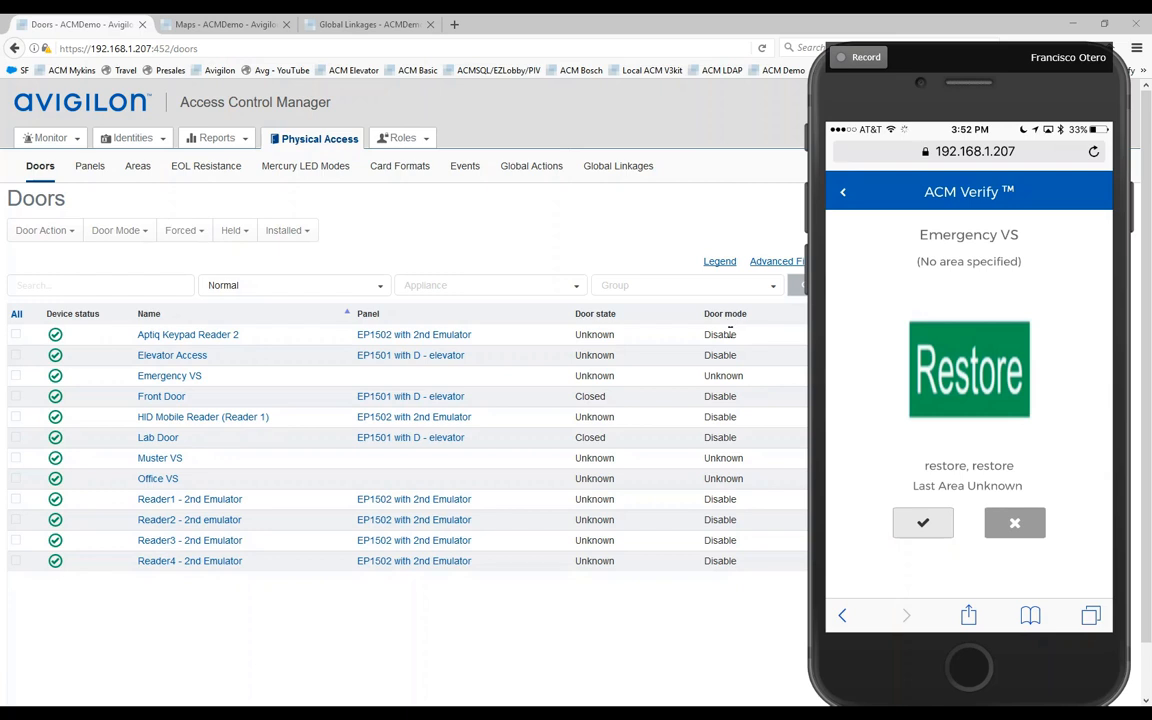